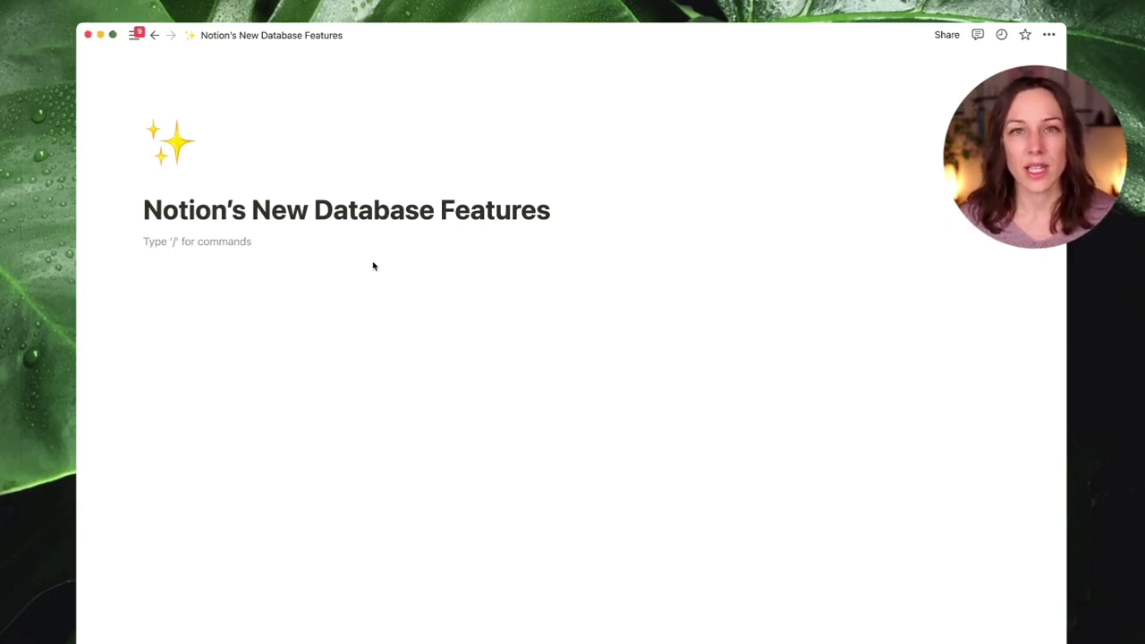
# Step: Insert a linked view of an existing database beneath the page title using /cr
pyautogui.write('/cr')
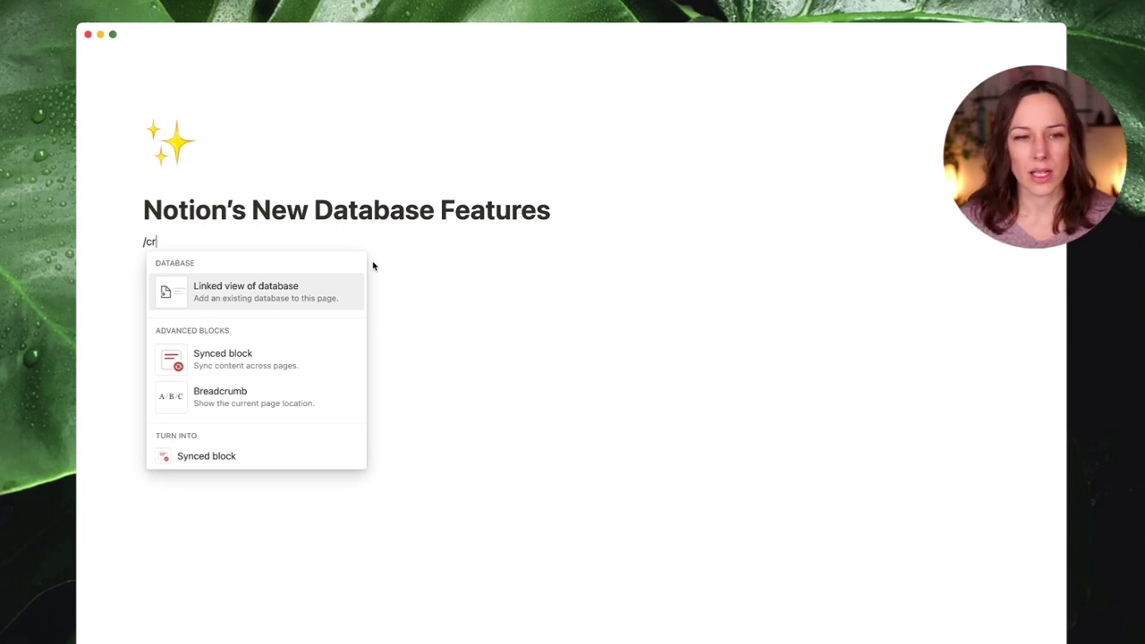
pyautogui.press('Return')
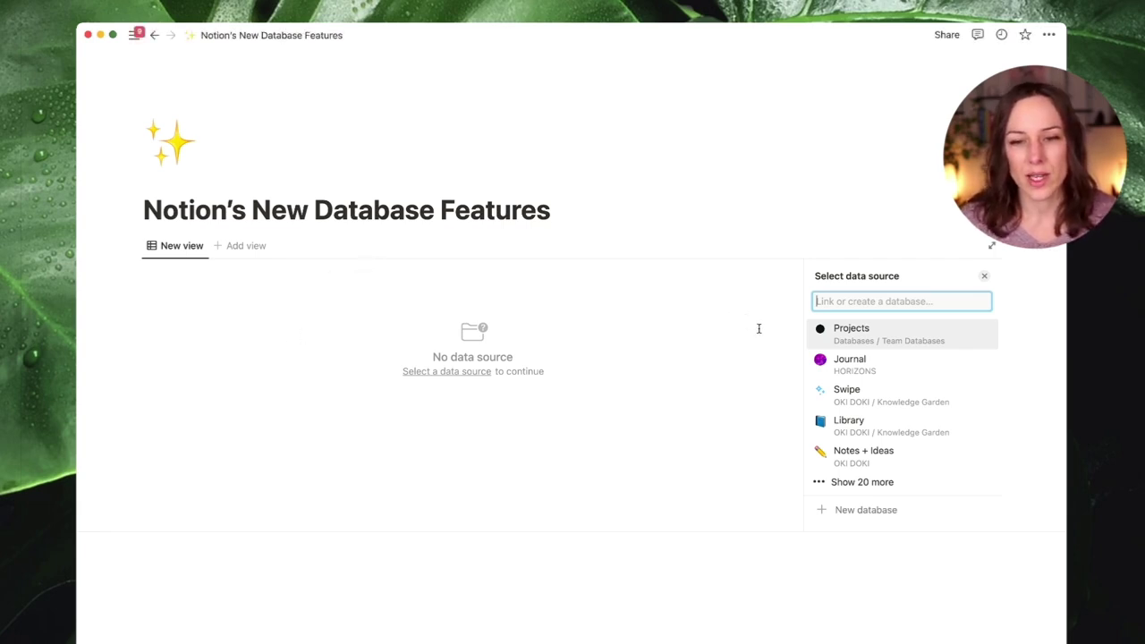
# Step: Choose Library as the data source and copy its Online Courses view
pyautogui.click(899, 433)
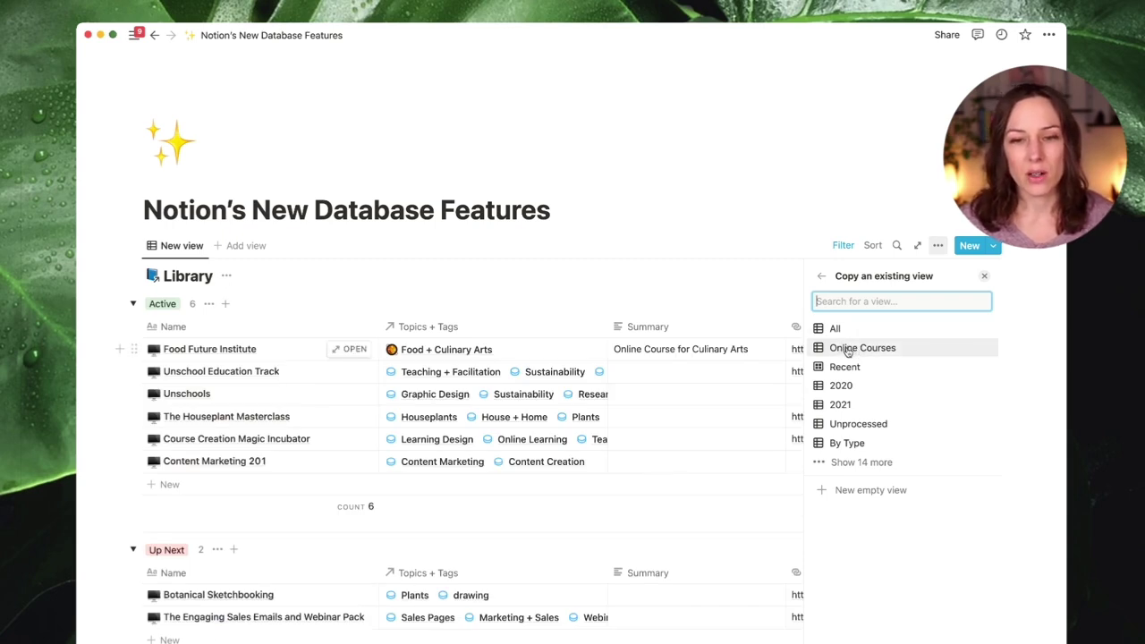
pyautogui.click(843, 349)
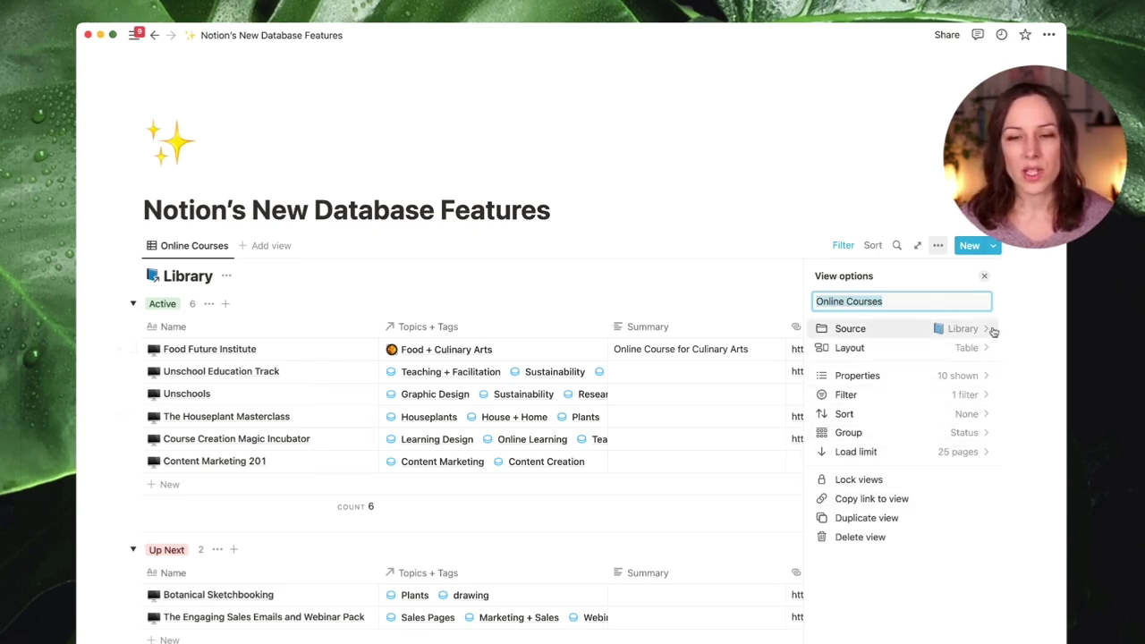
# Step: Hide the Library database title above the Online Courses view
pyautogui.click(933, 354)
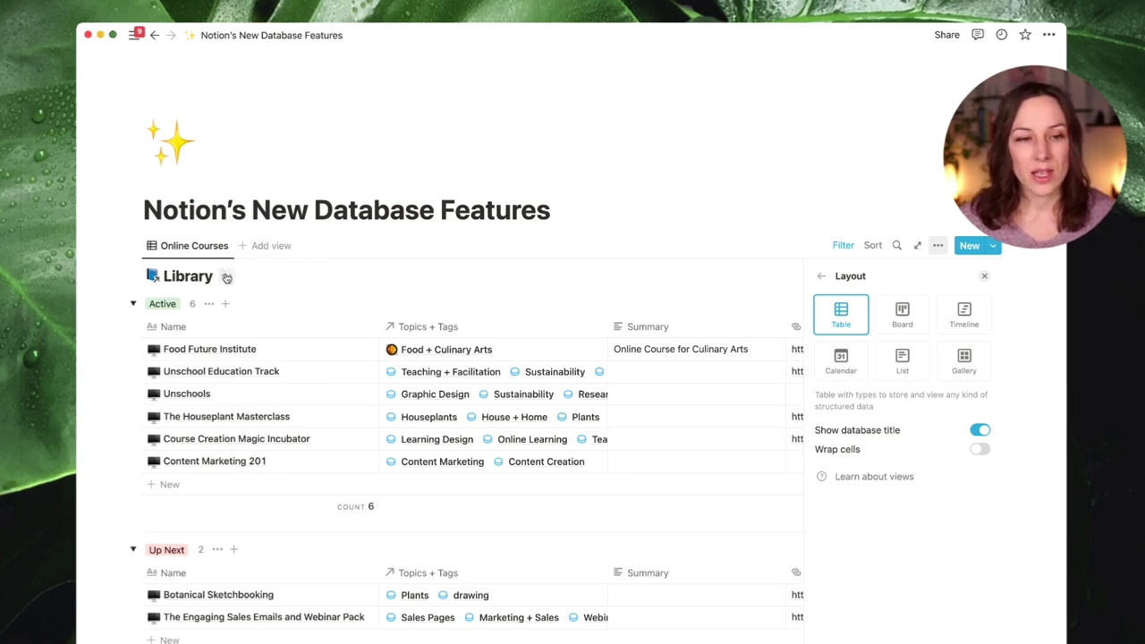
pyautogui.click(226, 278)
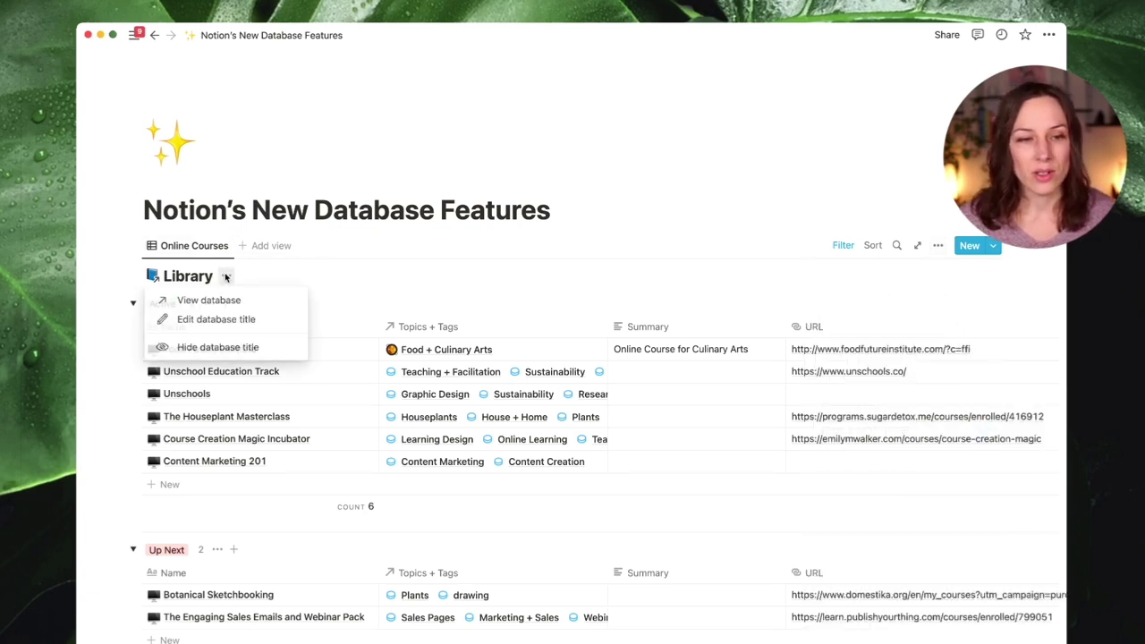
pyautogui.click(232, 348)
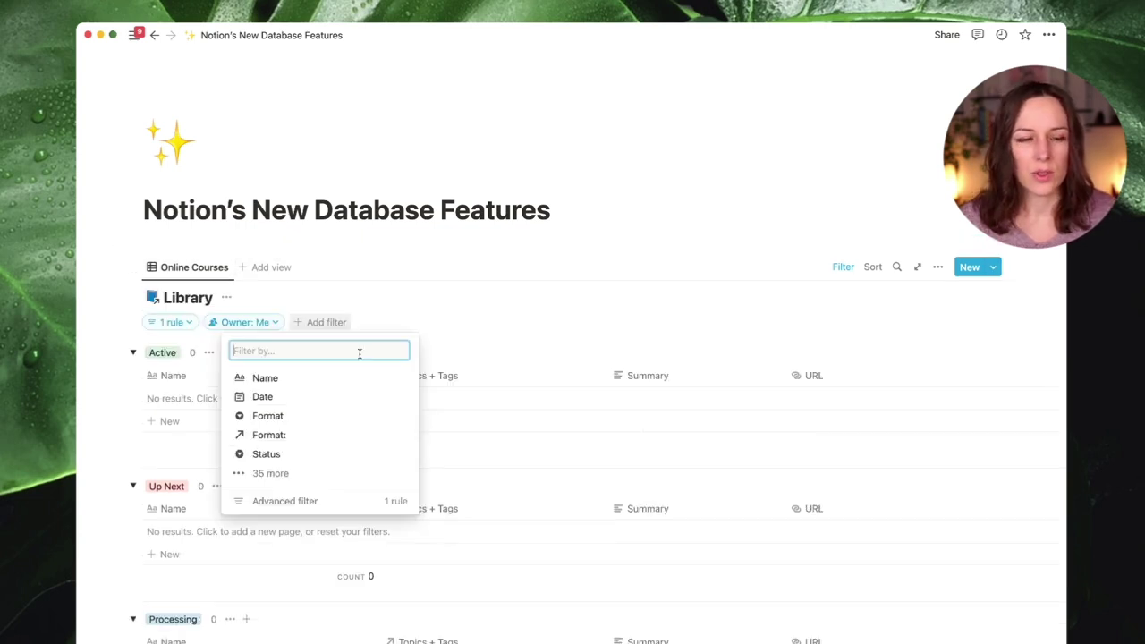
# Step: Filter the Online Courses view by Date with the condition 'is within'
pyautogui.click(333, 397)
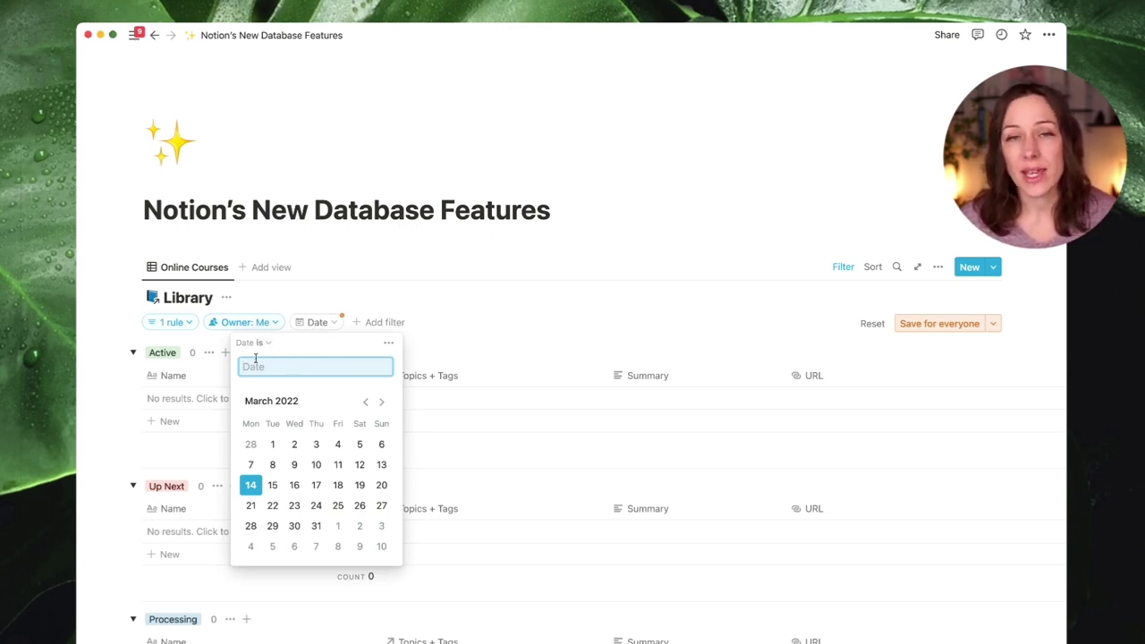
pyautogui.click(259, 343)
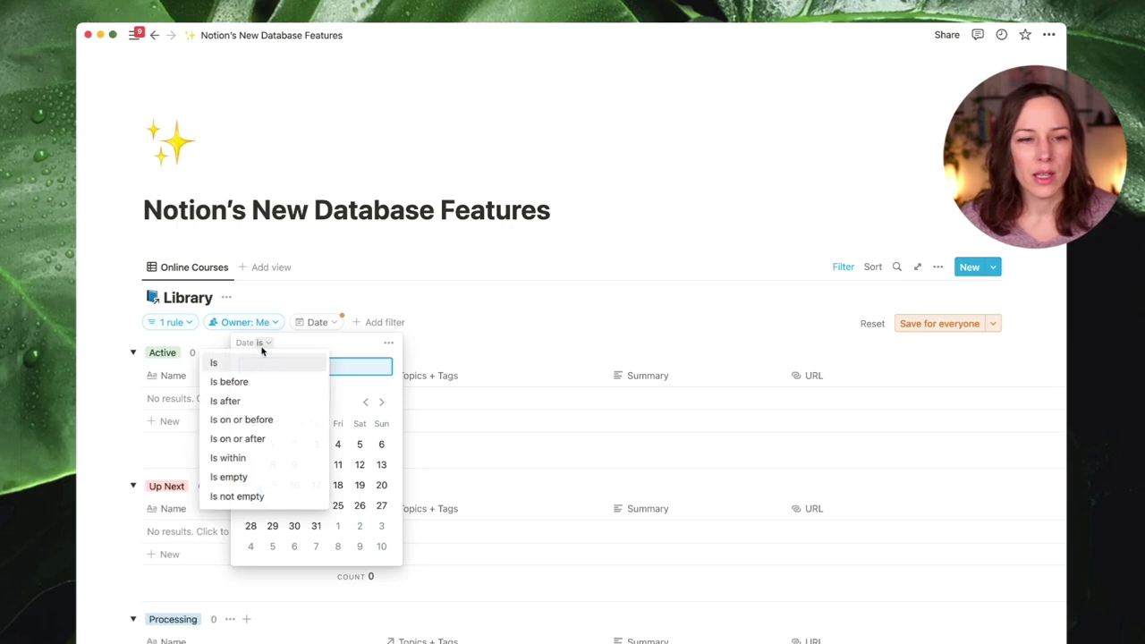
pyautogui.click(266, 457)
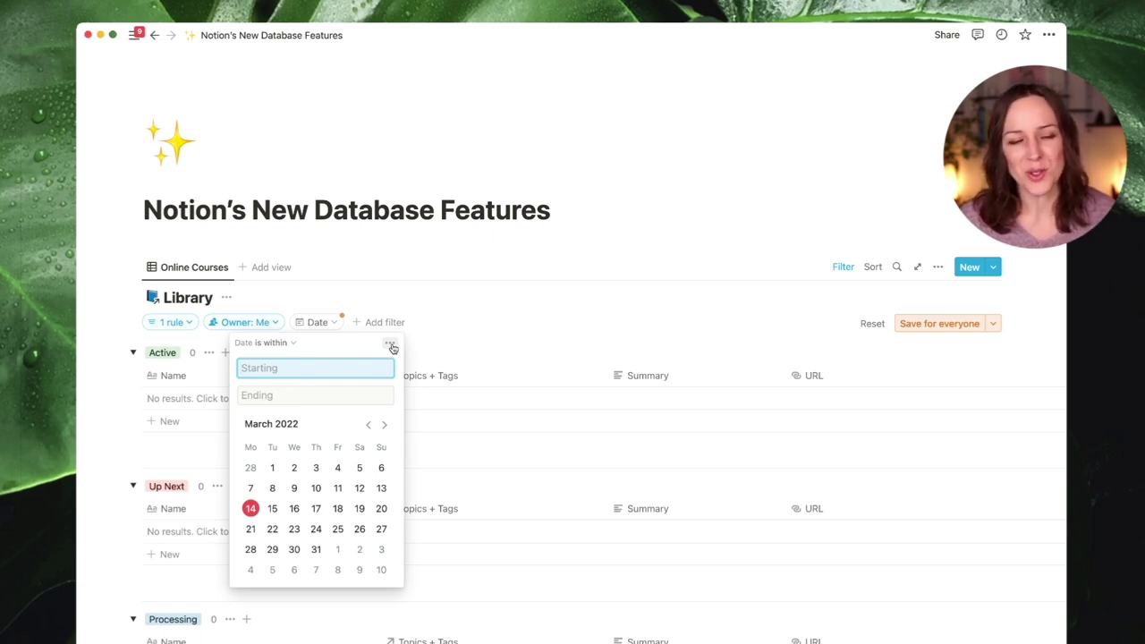
# Step: Convert the Date filter to an advanced rule limited to the past year
pyautogui.click(391, 346)
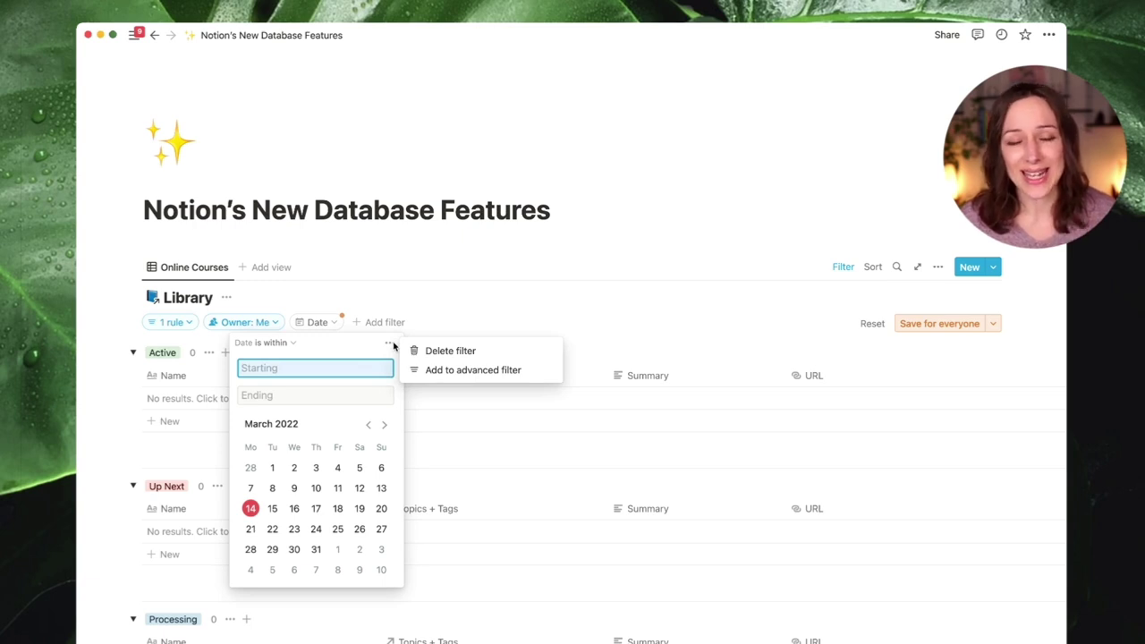
pyautogui.click(455, 369)
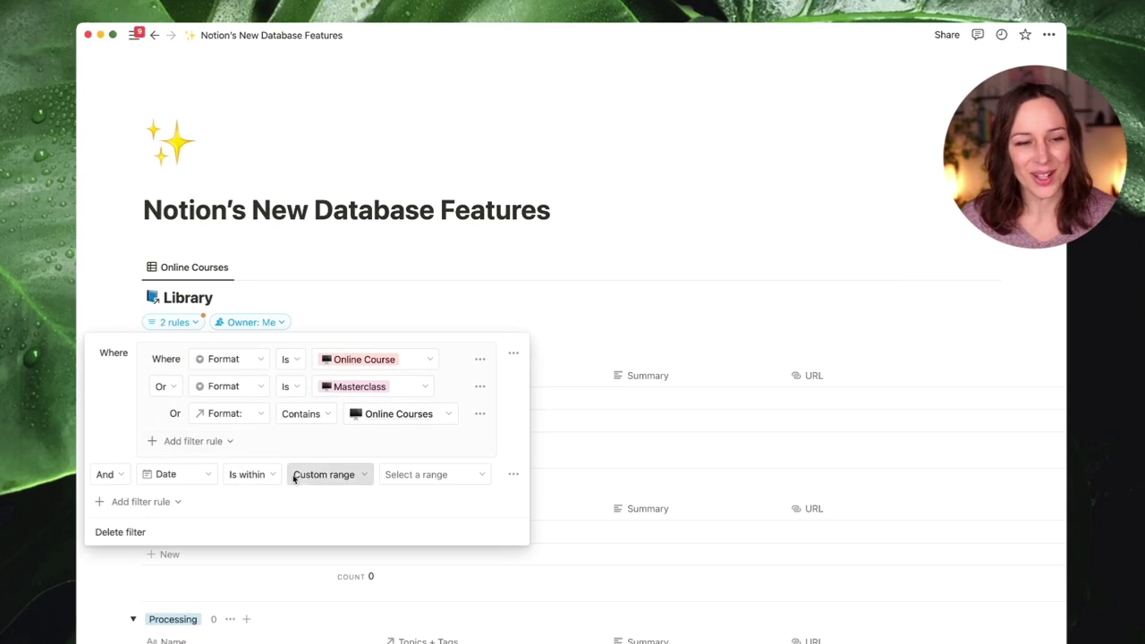
pyautogui.click(341, 478)
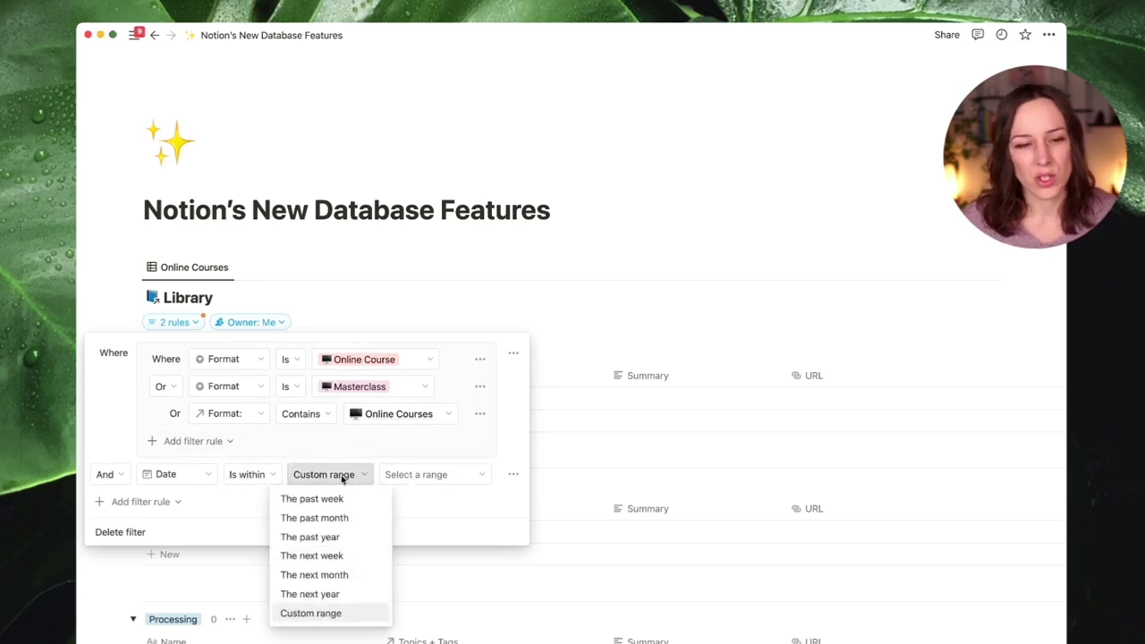
pyautogui.click(350, 537)
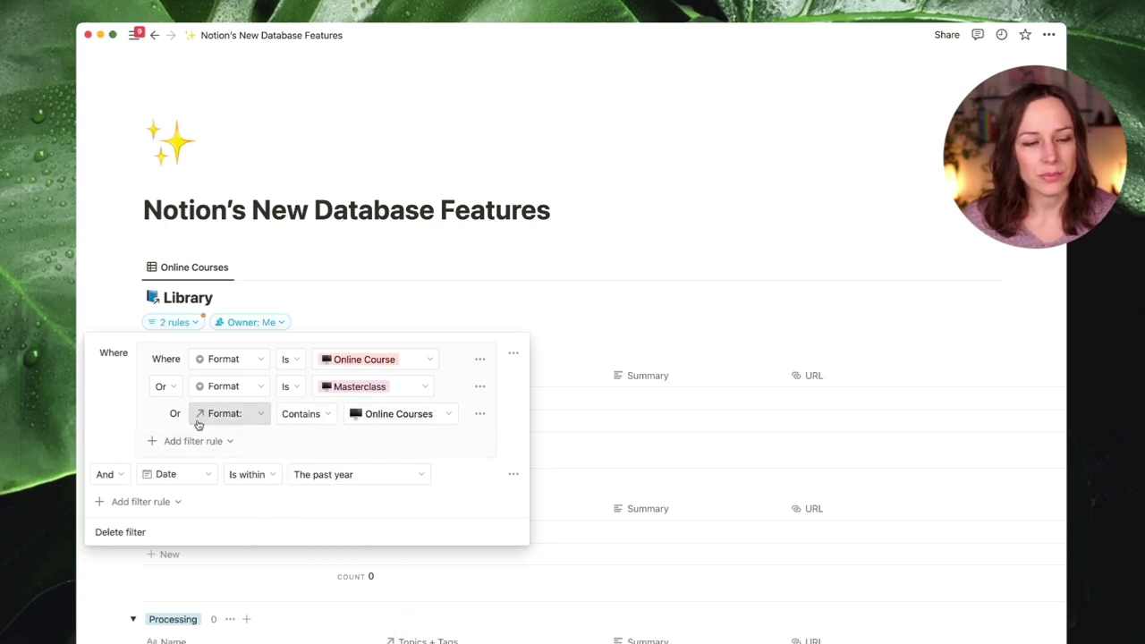
pyautogui.click(268, 245)
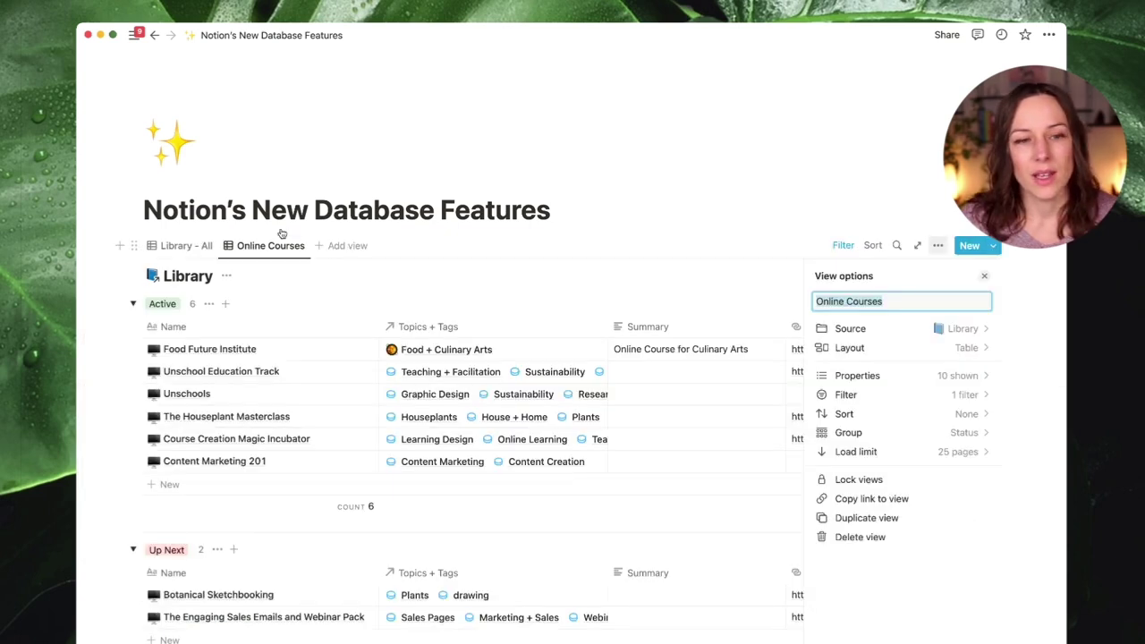
# Step: Add a view sourced from Notes + Ideas that copies its RECENT gallery
pyautogui.click(355, 253)
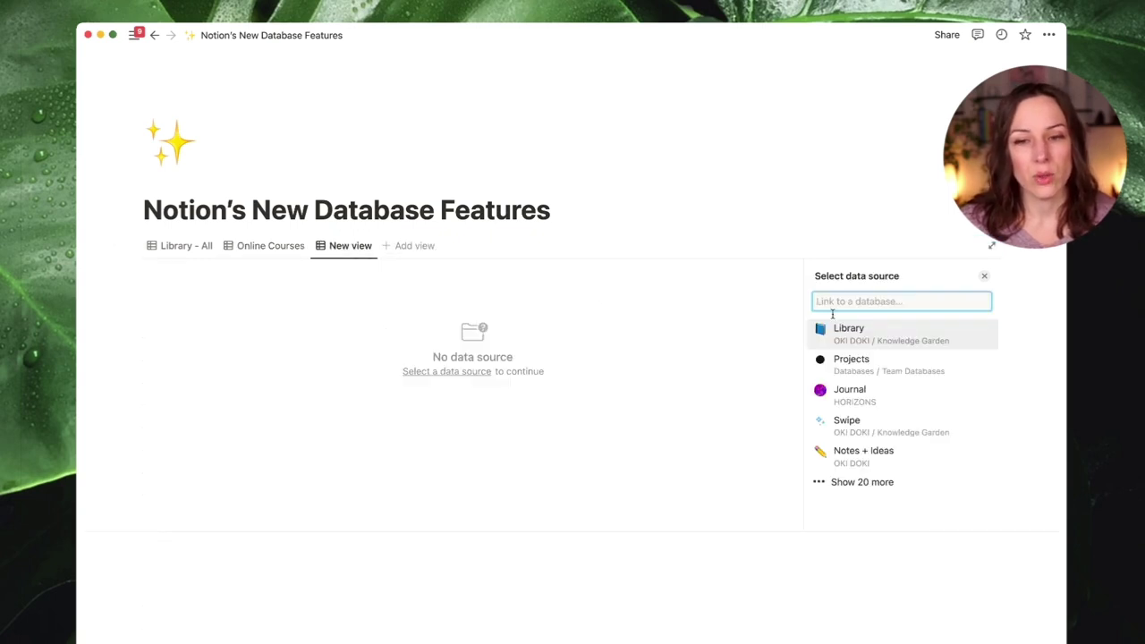
pyautogui.click(896, 460)
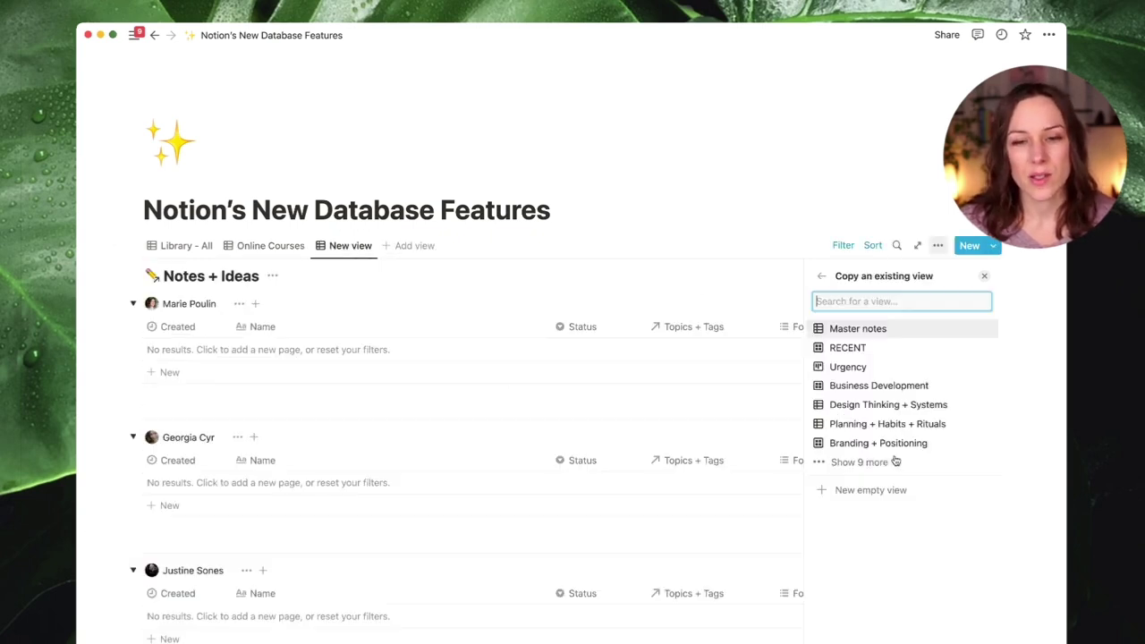
pyautogui.click(876, 349)
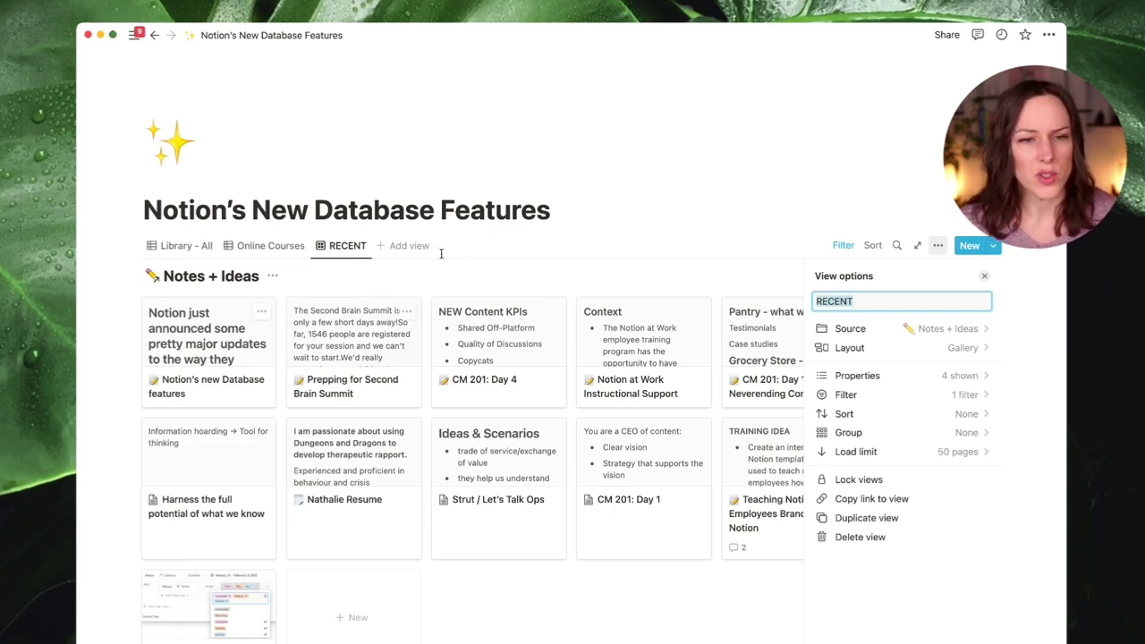
# Step: Insert a new linked database block under the page title with /link
pyautogui.click(564, 215)
pyautogui.press('Return')
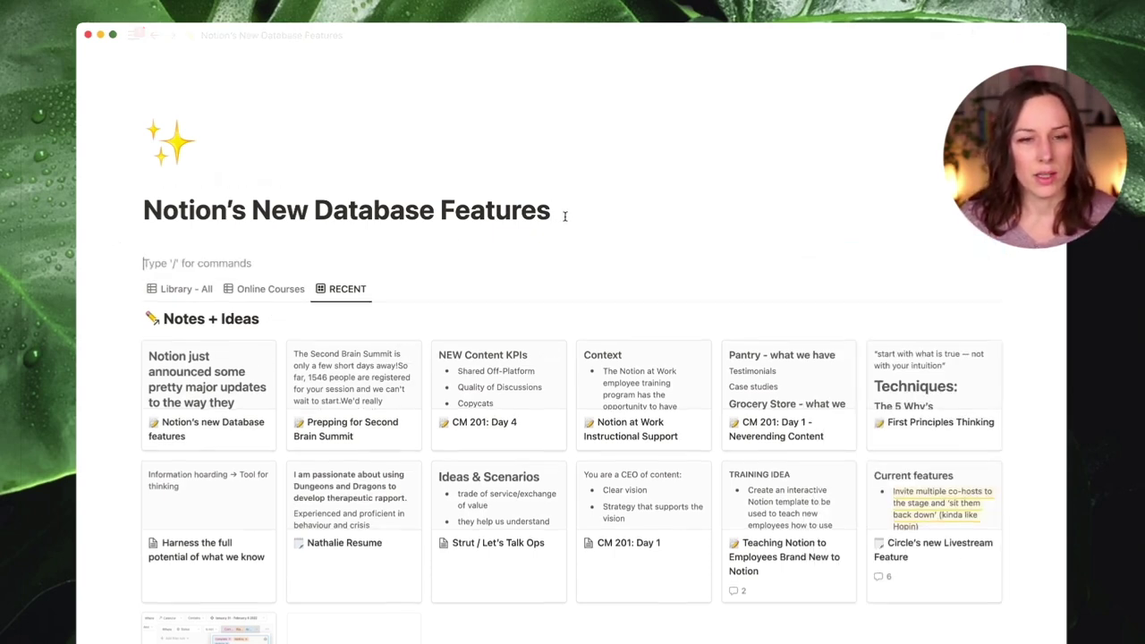
pyautogui.click(303, 244)
pyautogui.write('/')
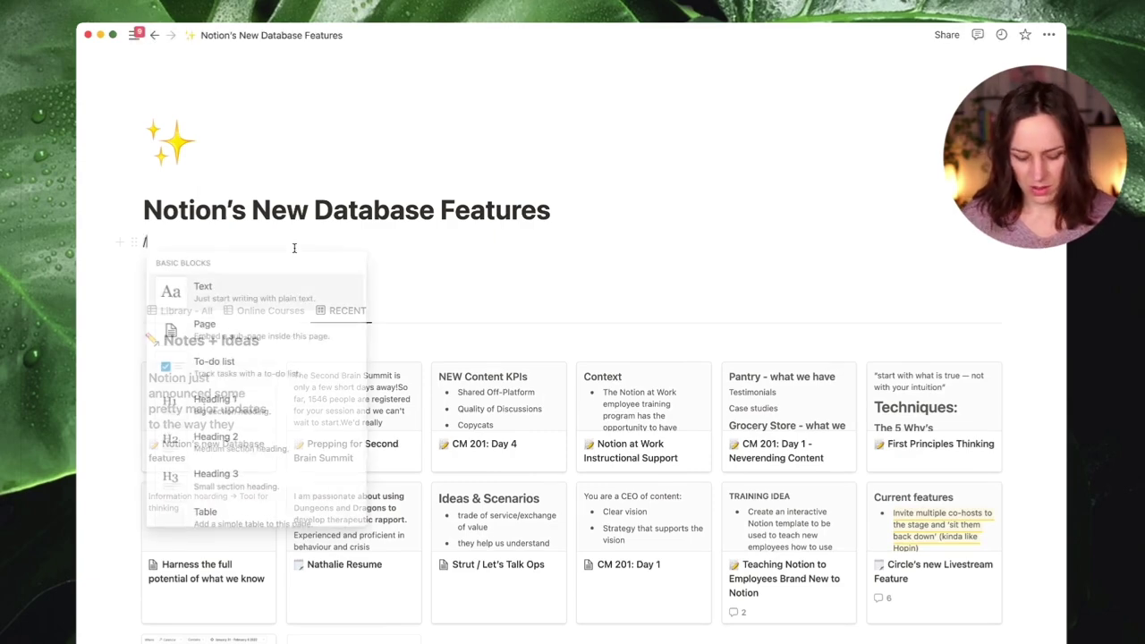
pyautogui.write('link')
pyautogui.press('Return')
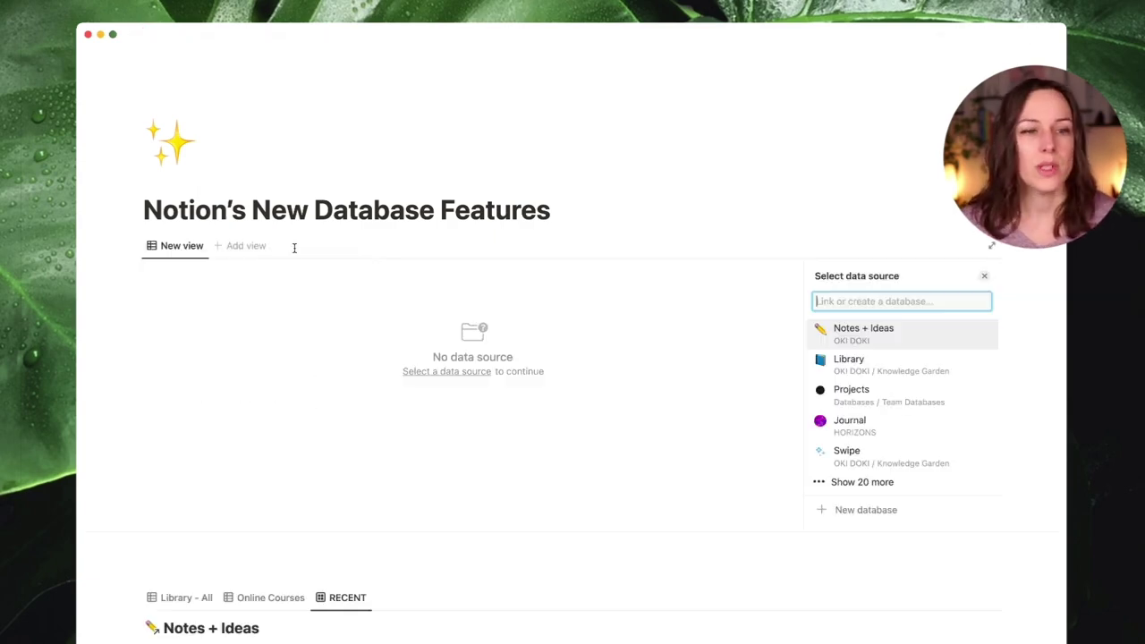
# Step: Link Journal, copy its Today view, hide the database title, and add a blank line
pyautogui.click(876, 424)
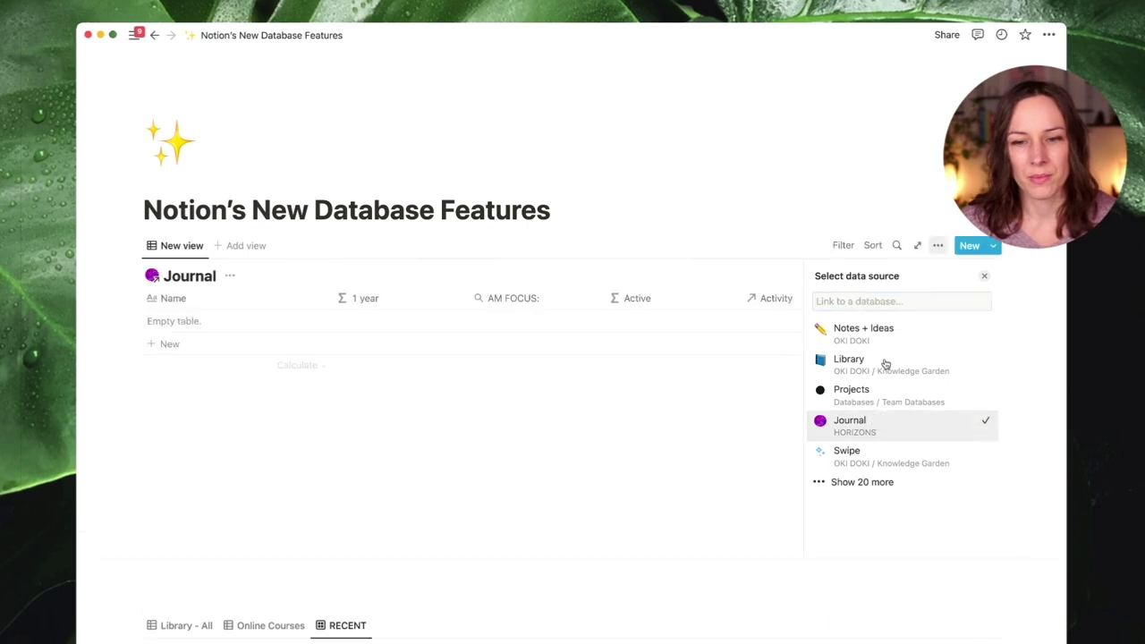
pyautogui.click(884, 333)
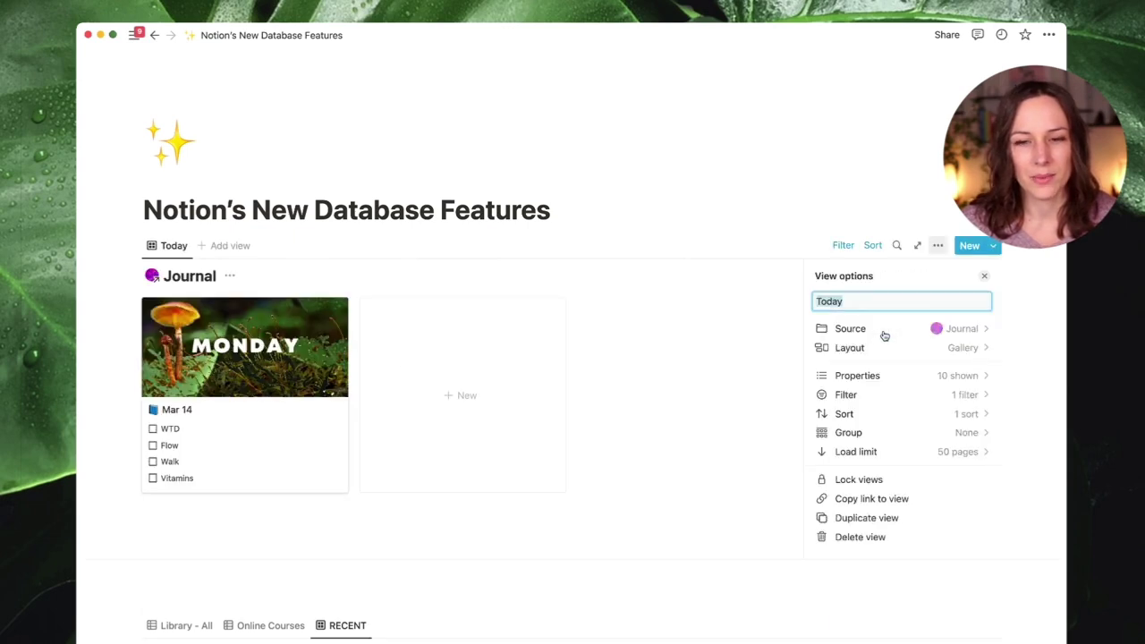
pyautogui.click(970, 348)
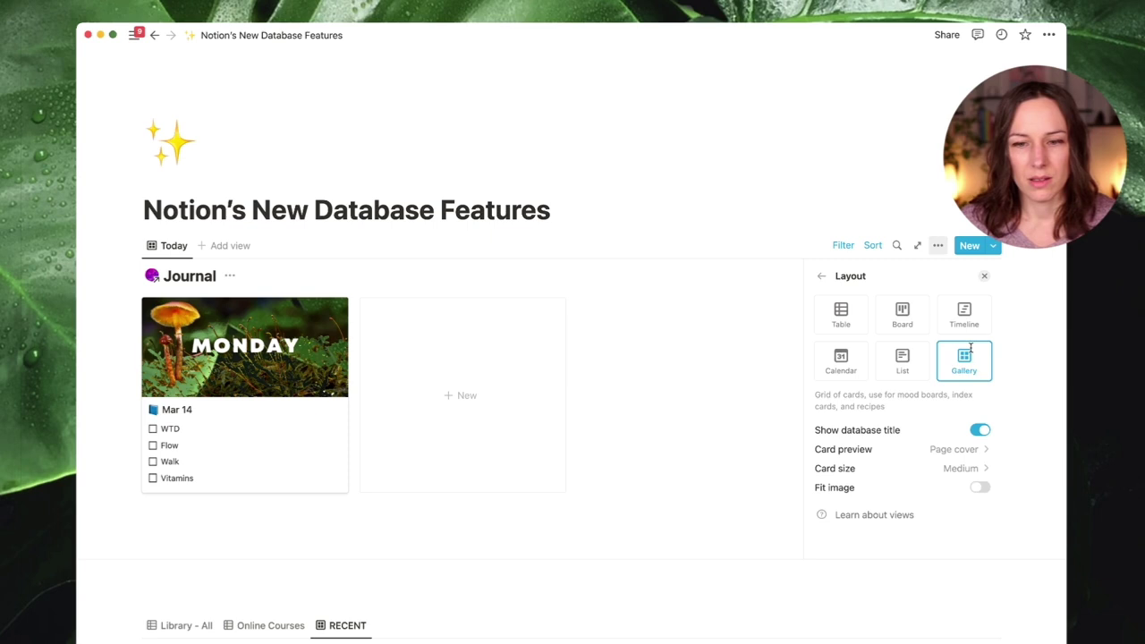
pyautogui.click(978, 432)
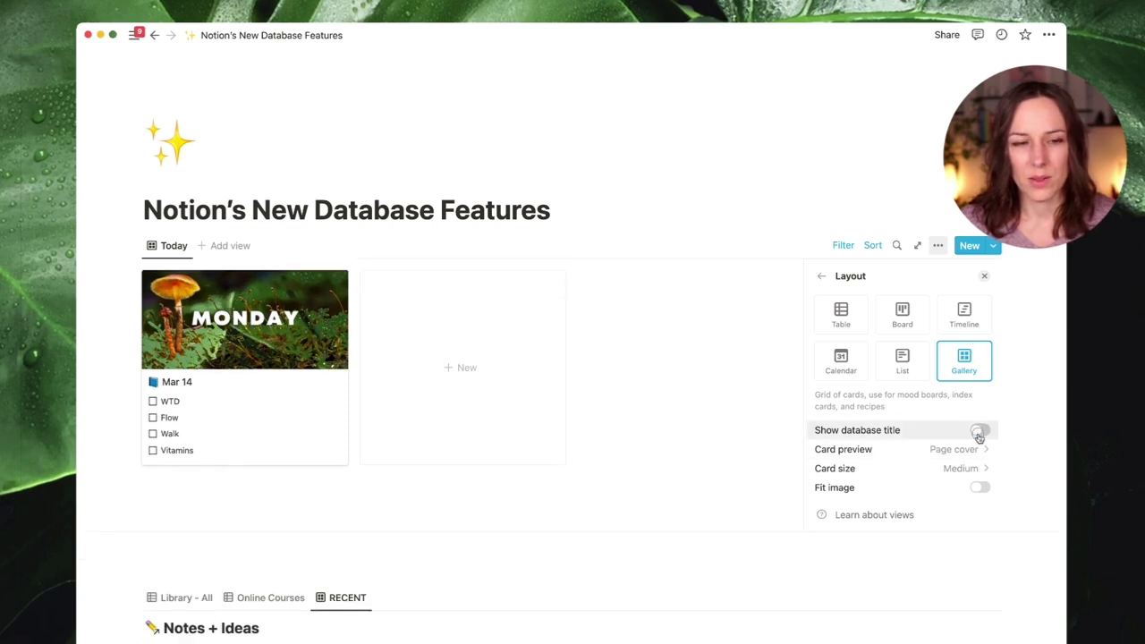
pyautogui.click(979, 432)
pyautogui.click(978, 432)
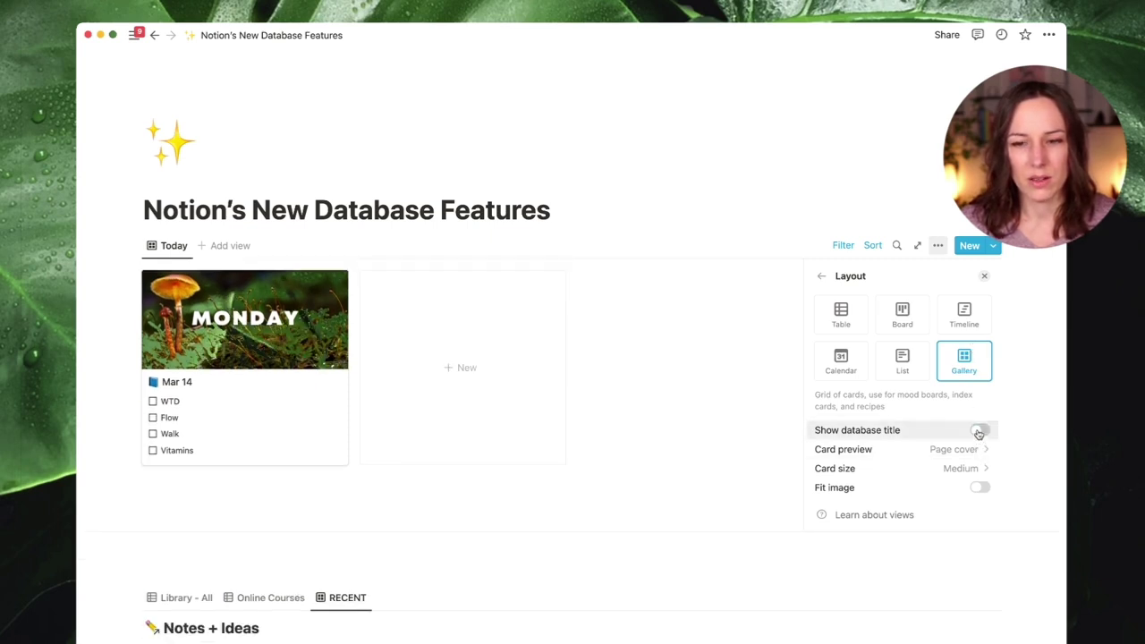
pyautogui.click(821, 276)
pyautogui.click(612, 216)
pyautogui.press('Return')
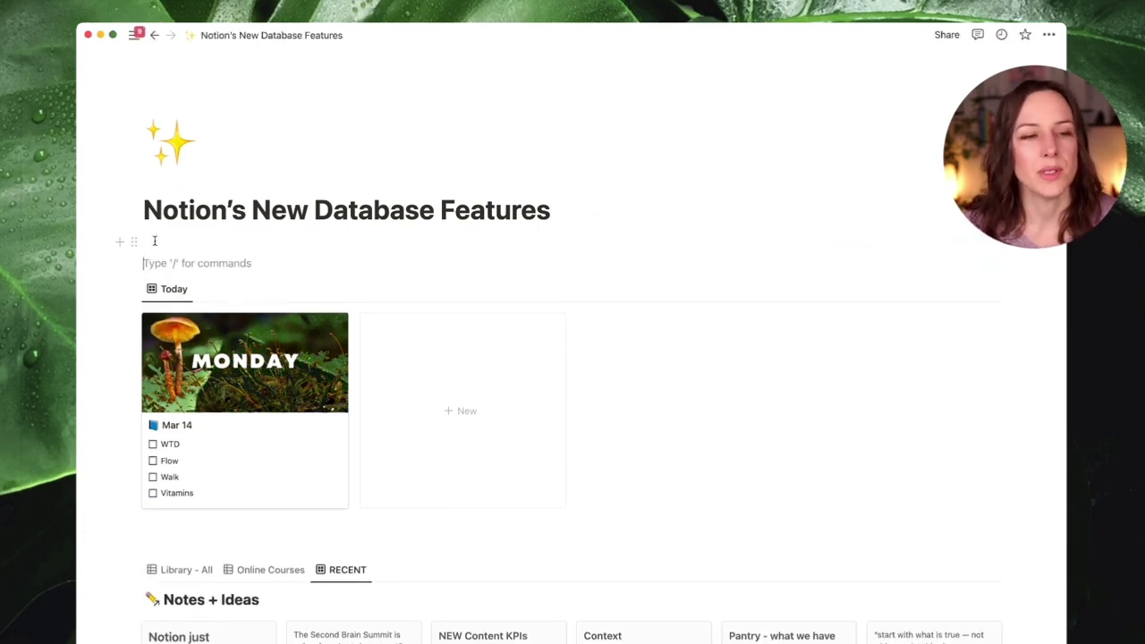
# Step: Move the Today board into a column and narrow it to a slim left column
pyautogui.click(126, 261)
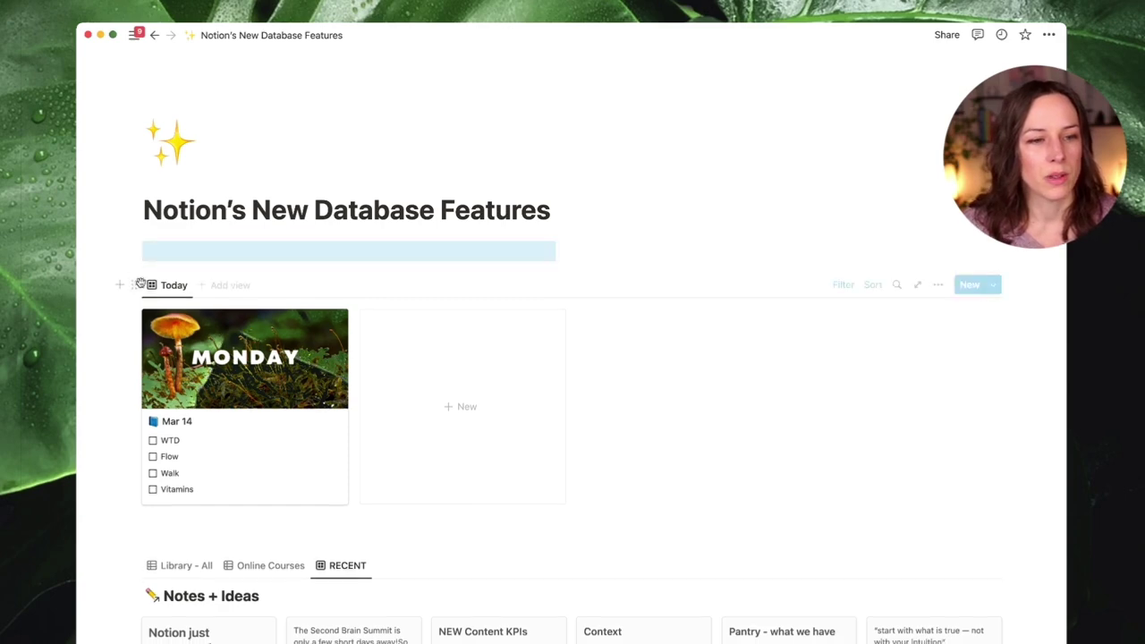
pyautogui.moveTo(135, 284); pyautogui.dragTo(145, 246)
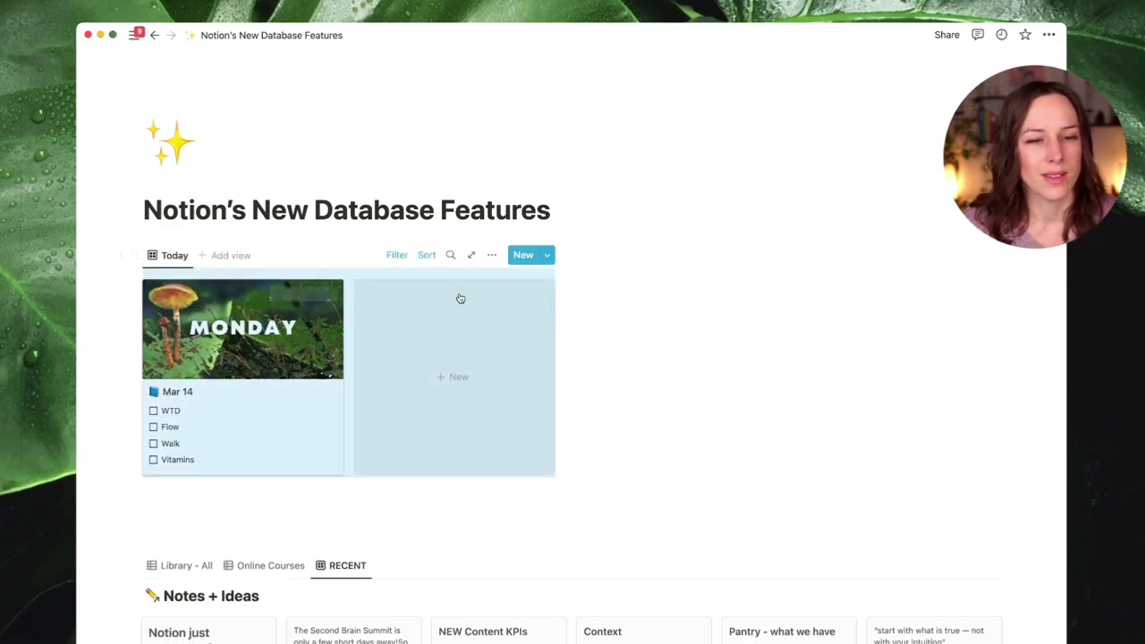
pyautogui.moveTo(572, 231); pyautogui.dragTo(350, 241)
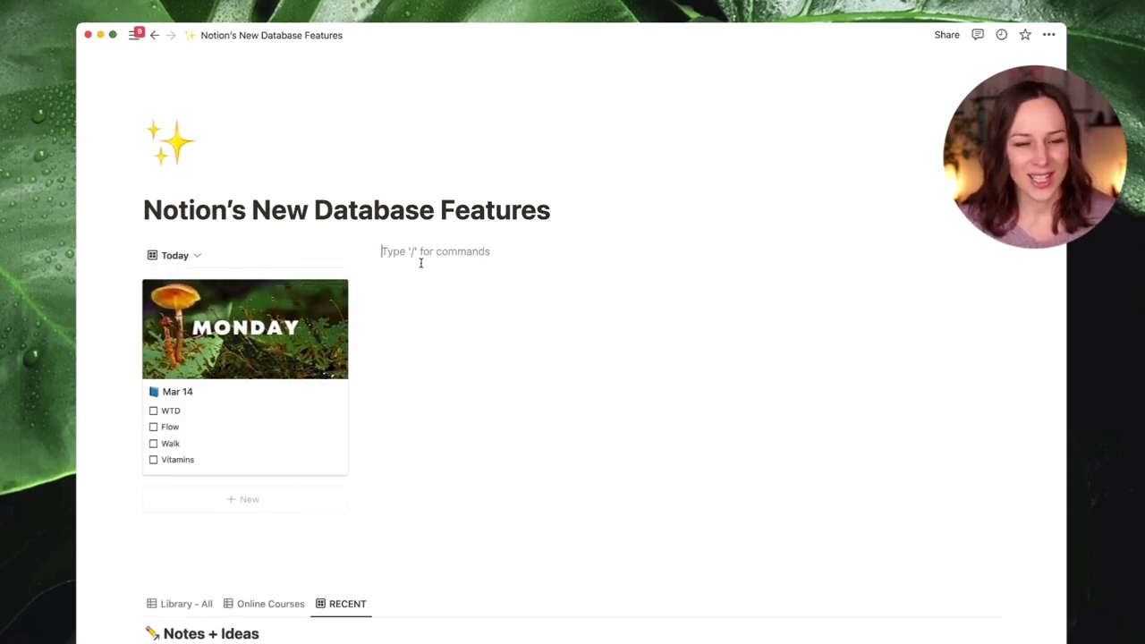
# Step: Add a linked Actions database beside it showing a copy of My Tasks
pyautogui.write('/link')
pyautogui.press('Return')
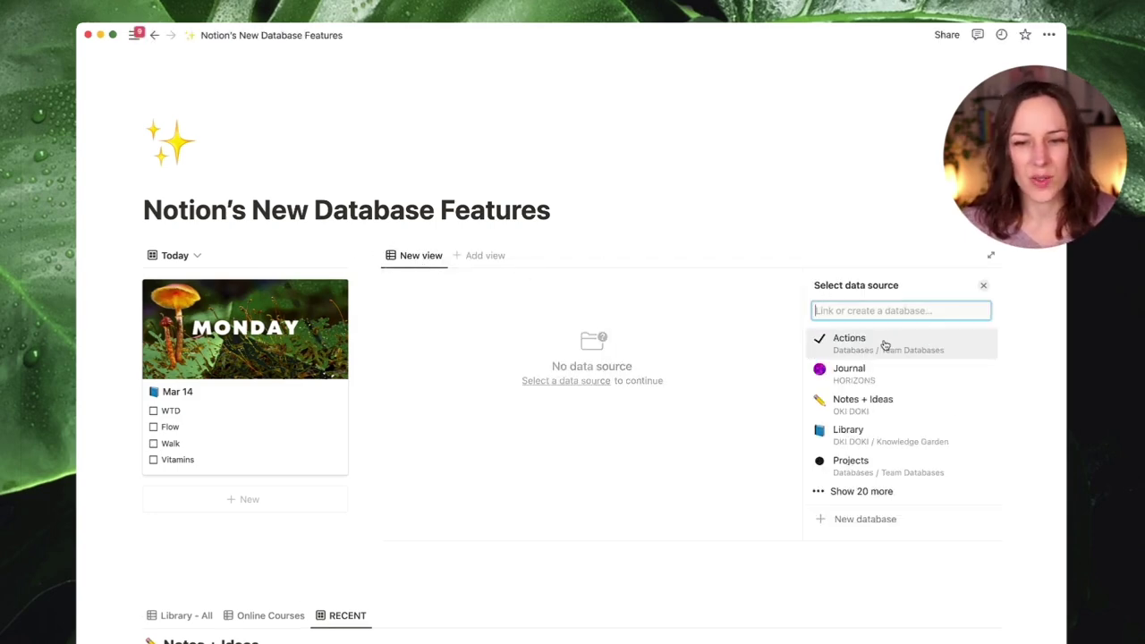
pyautogui.click(884, 345)
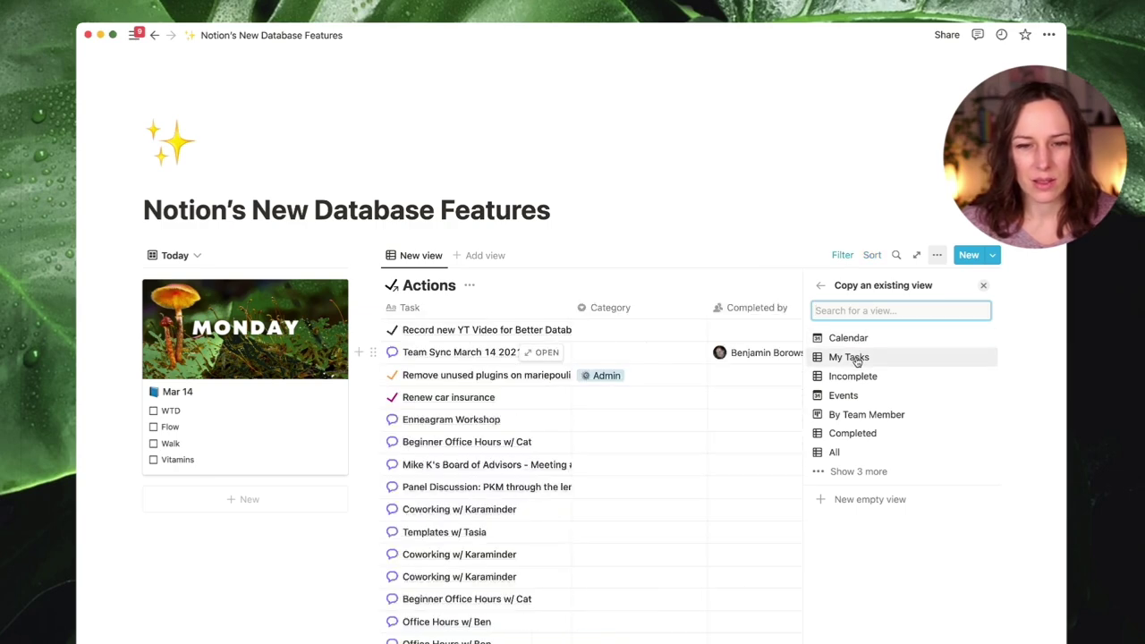
pyautogui.click(856, 358)
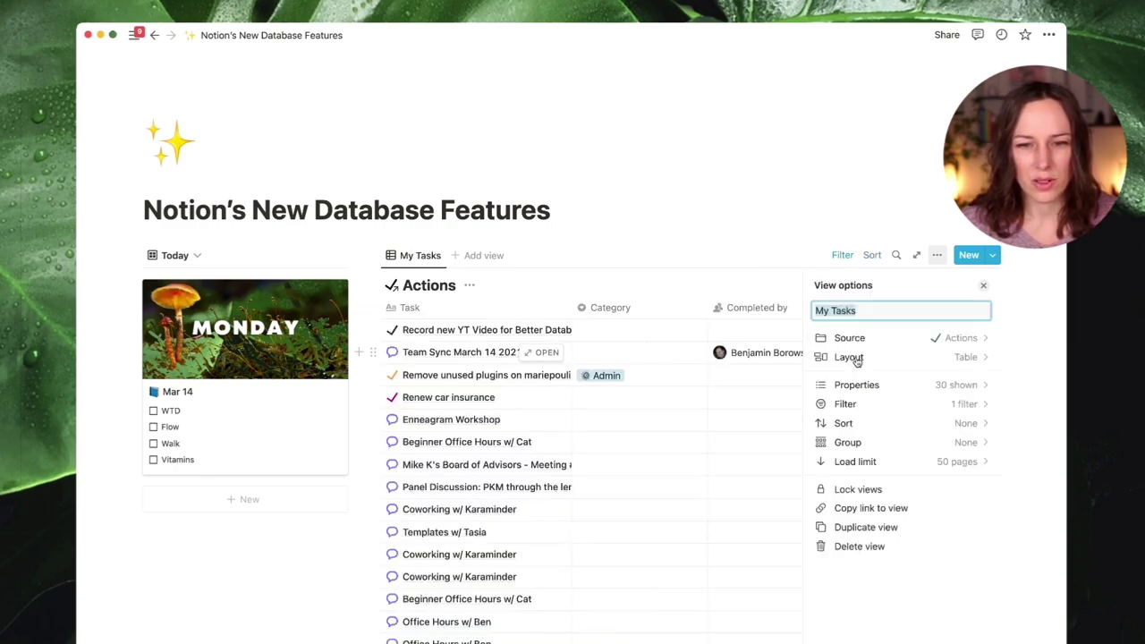
# Step: Add 'Done: Unchecked' and 'When: Now' filters to the My Tasks table
pyautogui.click(955, 401)
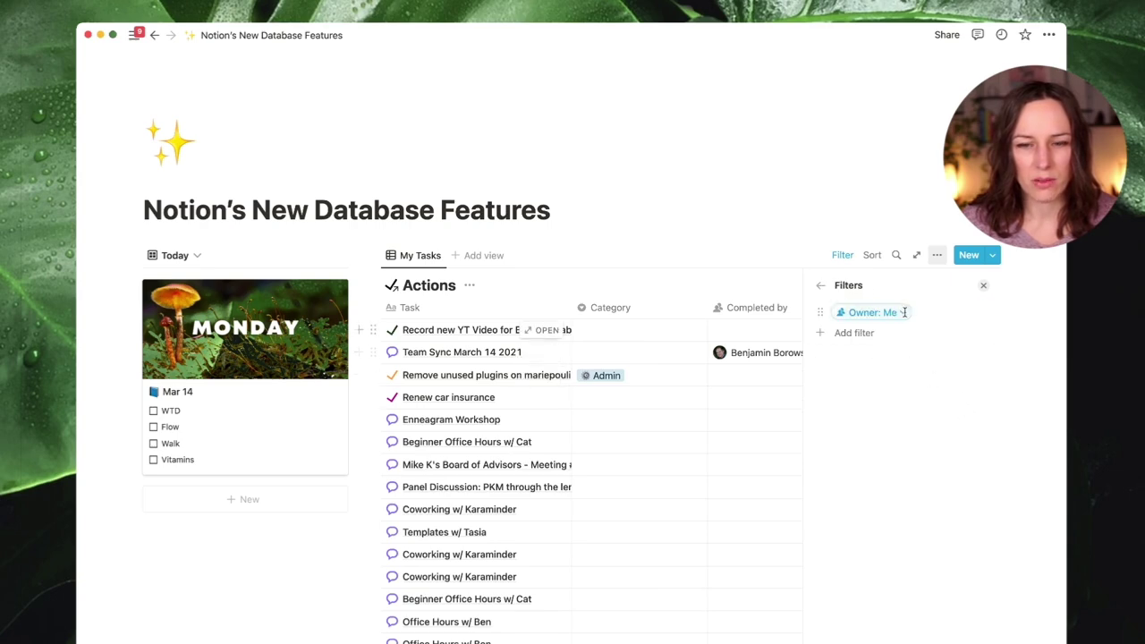
pyautogui.click(849, 332)
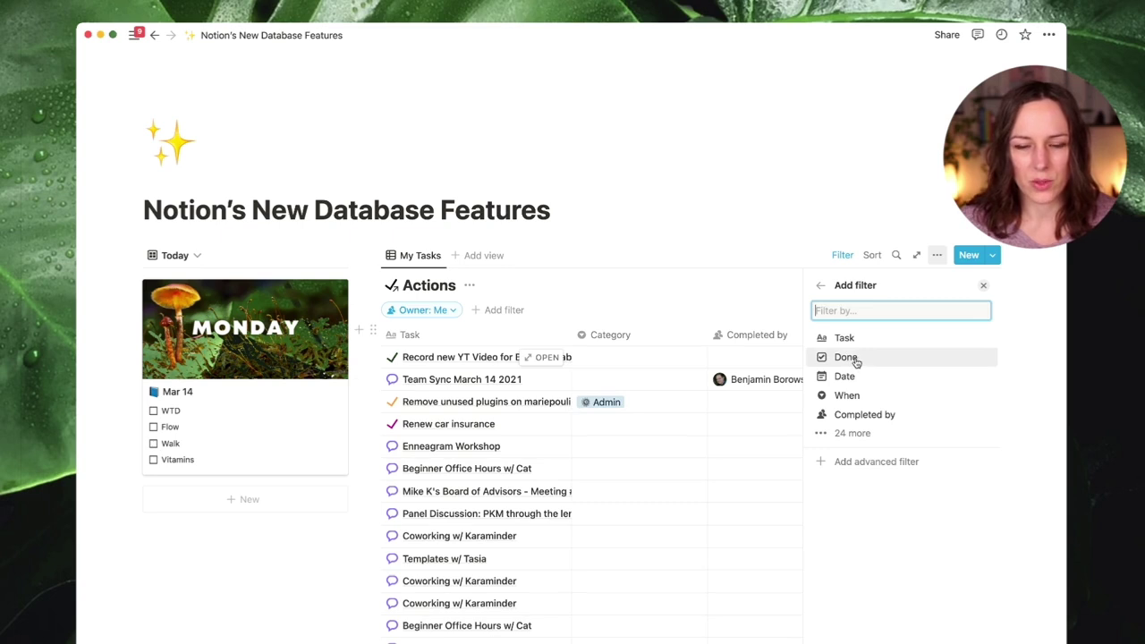
pyautogui.click(856, 360)
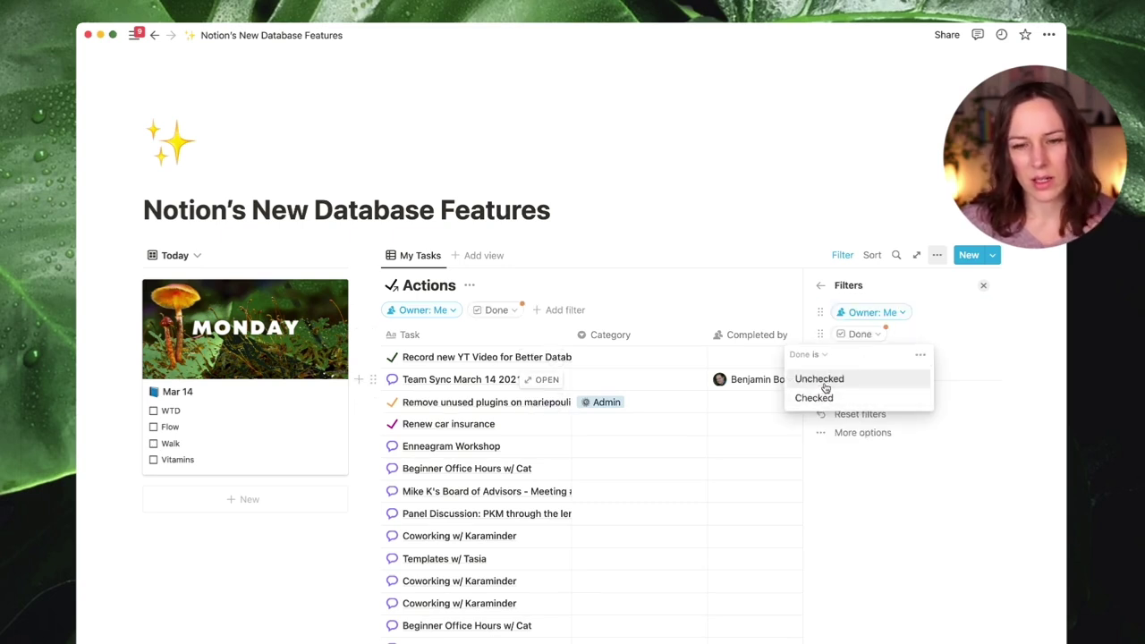
pyautogui.click(825, 379)
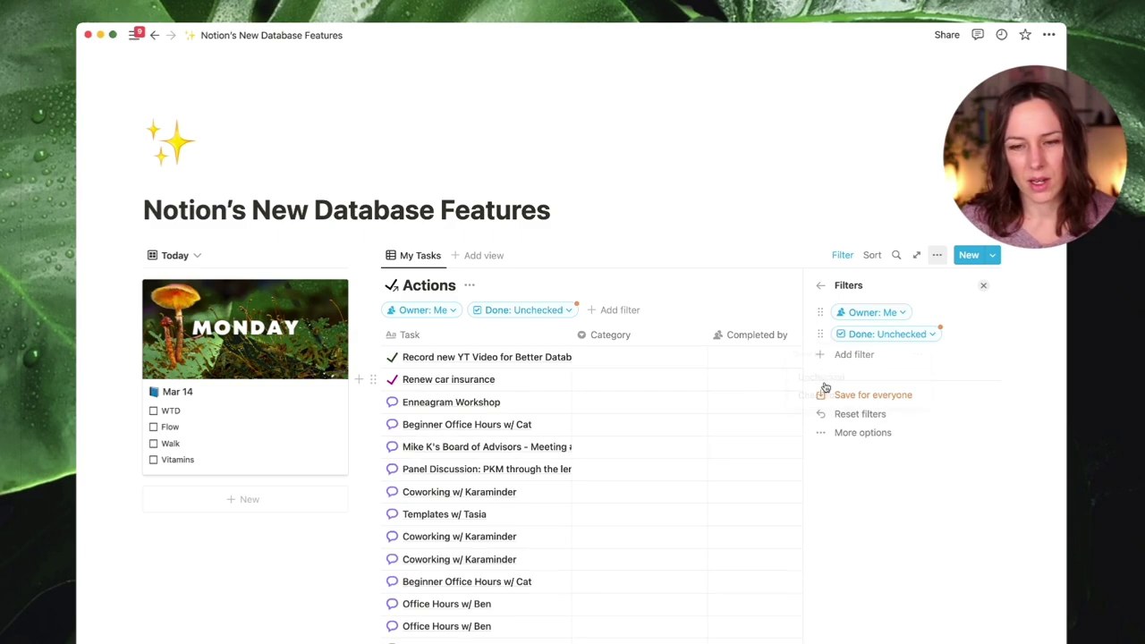
pyautogui.click(861, 356)
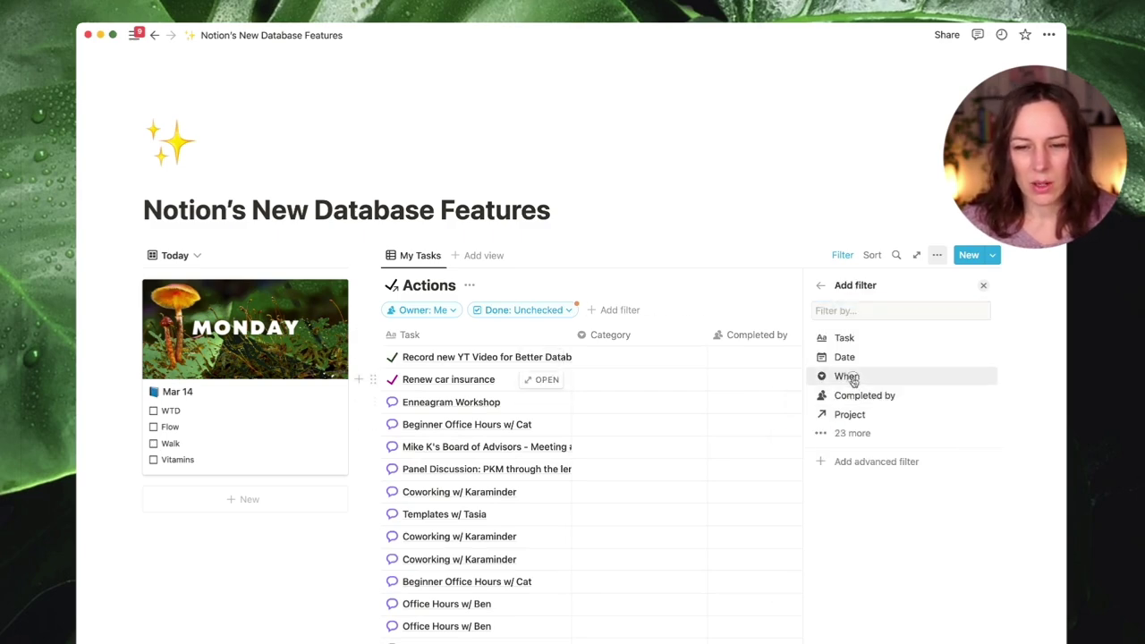
pyautogui.click(850, 375)
pyautogui.click(804, 426)
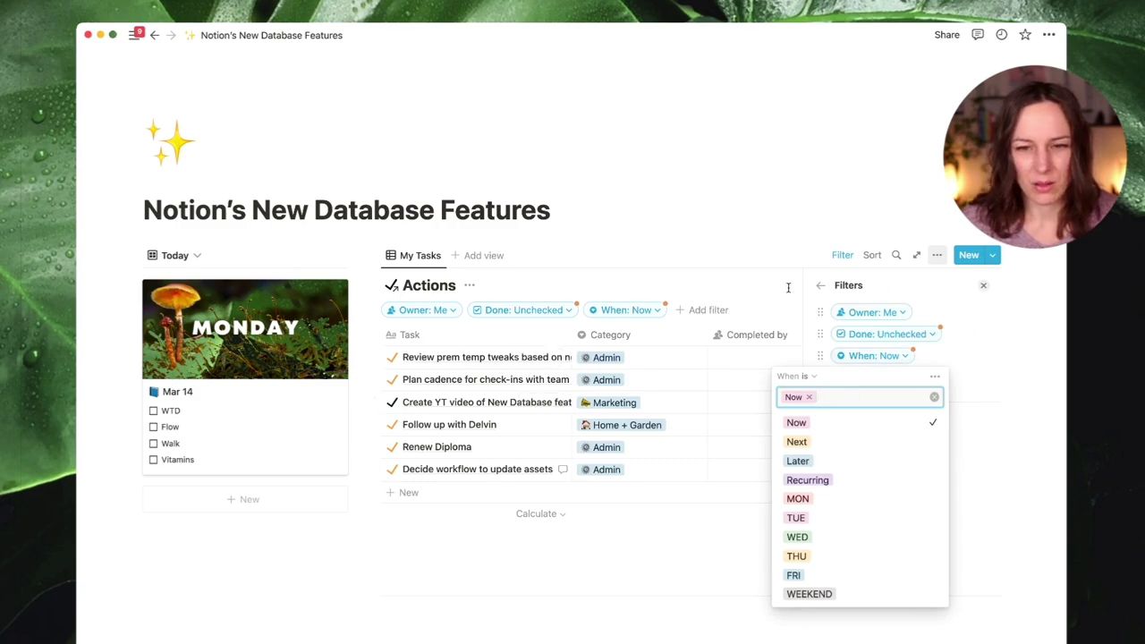
pyautogui.click(820, 287)
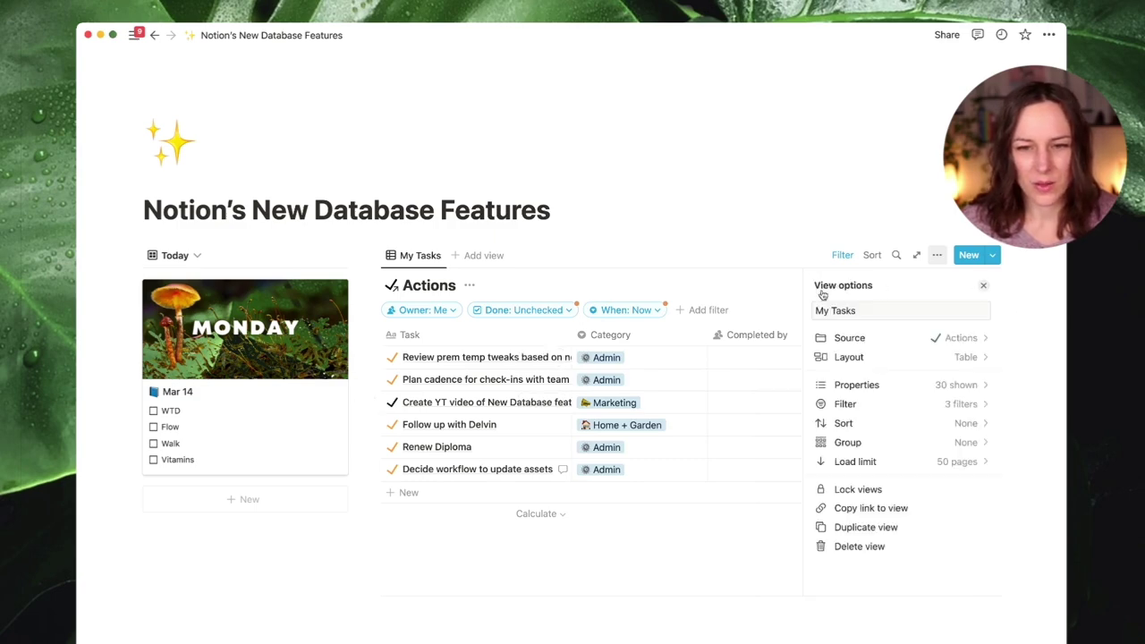
pyautogui.click(981, 289)
pyautogui.click(912, 311)
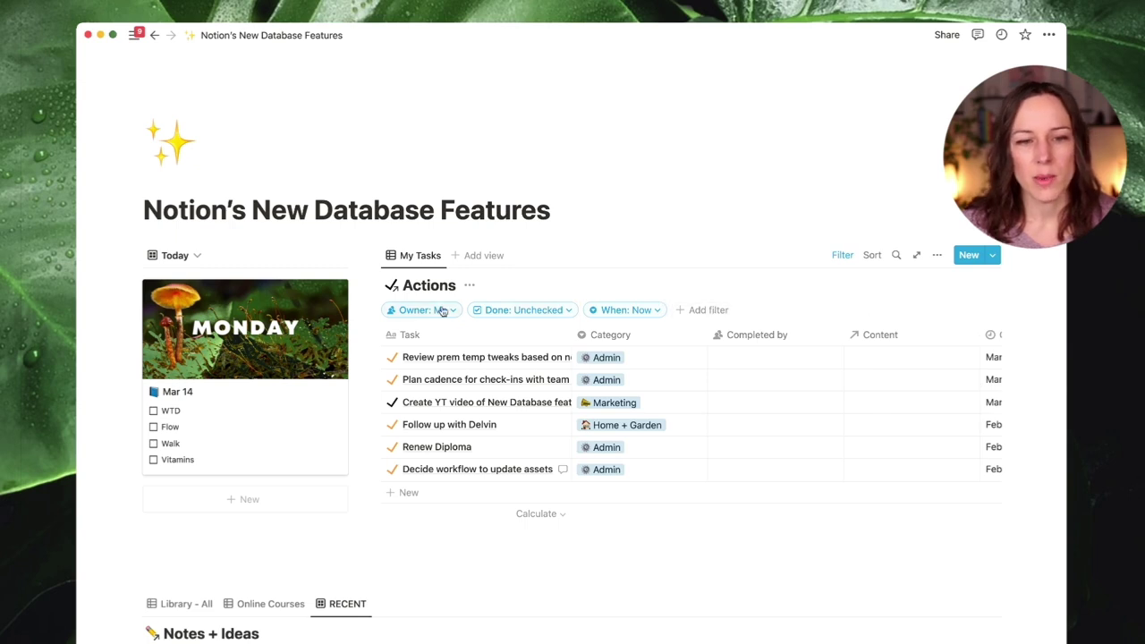
pyautogui.click(643, 310)
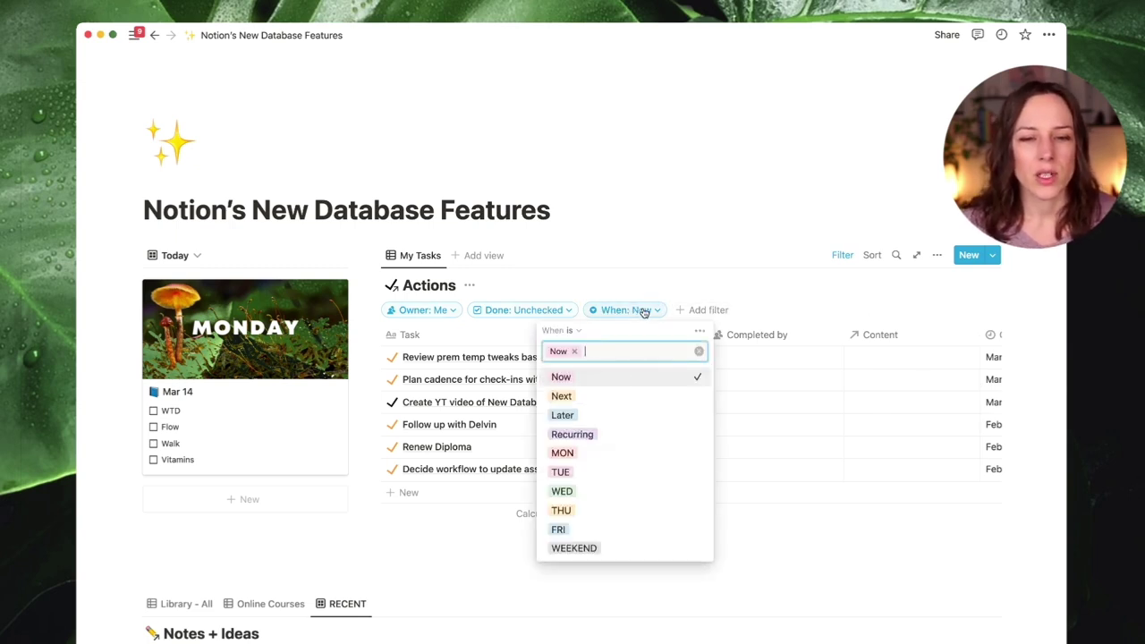
pyautogui.click(593, 395)
pyautogui.click(596, 413)
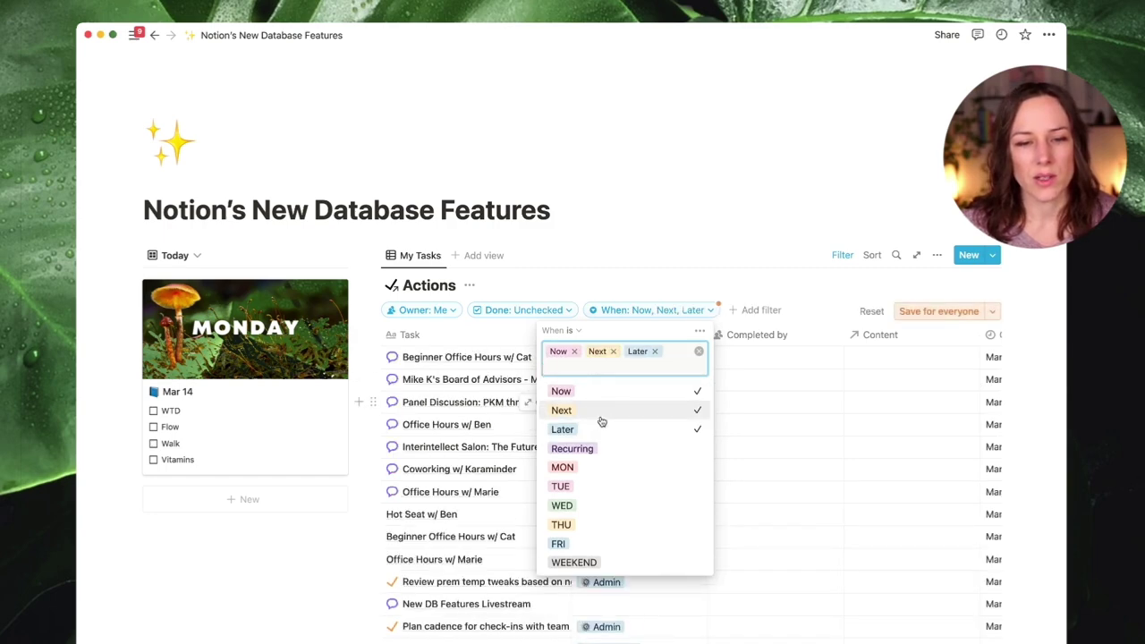
pyautogui.click(693, 429)
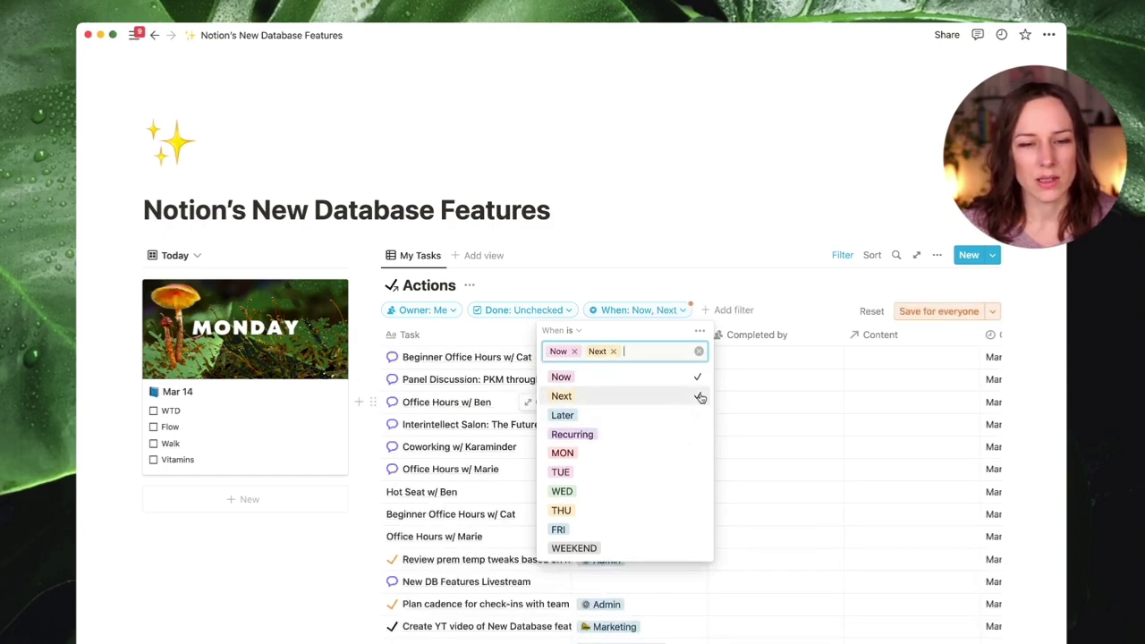
pyautogui.click(697, 396)
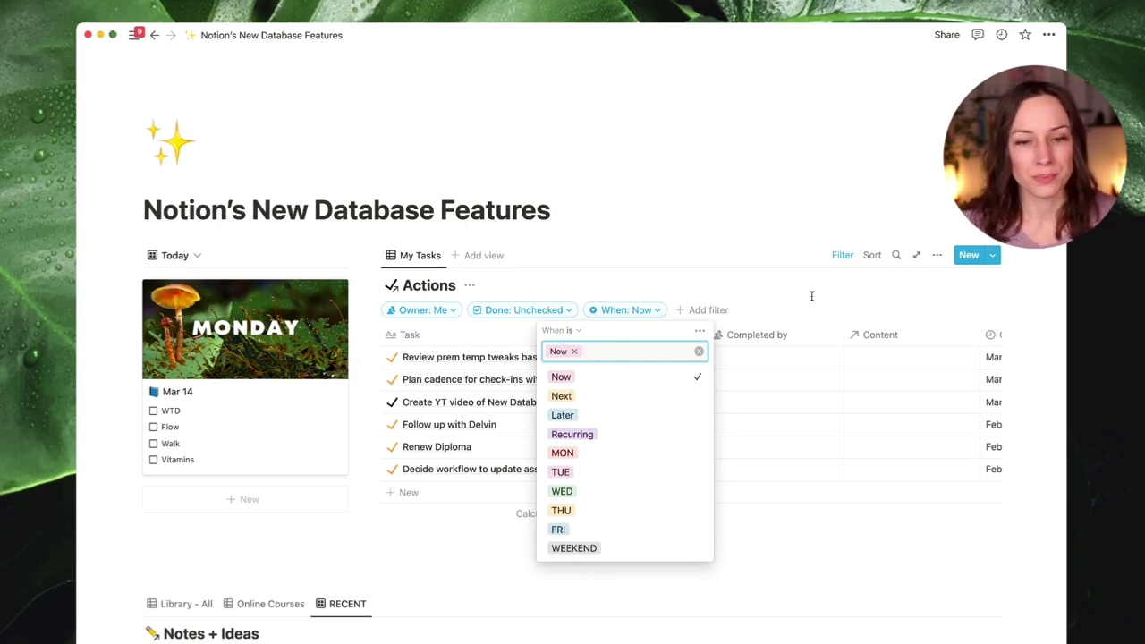
pyautogui.click(585, 302)
pyautogui.click(567, 311)
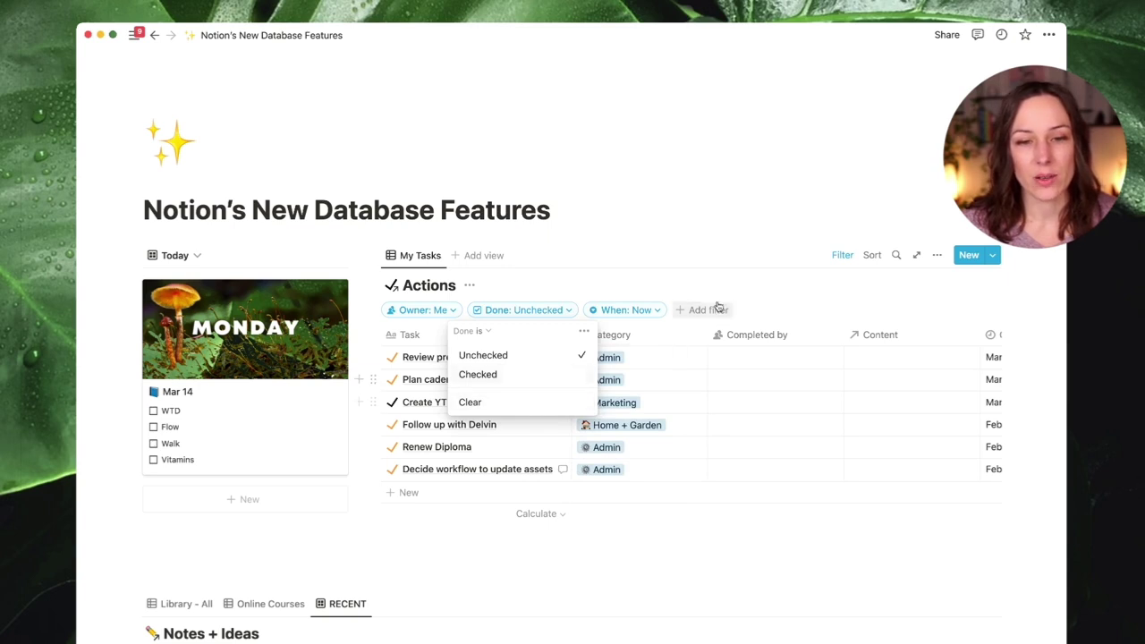
# Step: Add a Completed by filter, select Me then clear it, and save for everyone
pyautogui.click(762, 299)
pyautogui.click(716, 309)
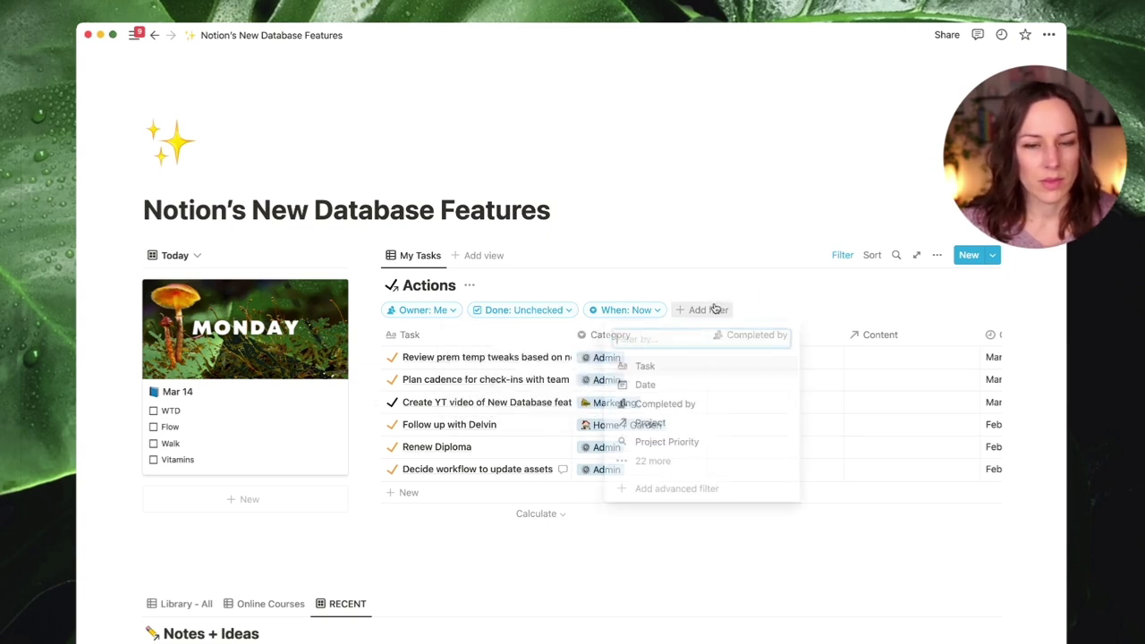
pyautogui.click(707, 404)
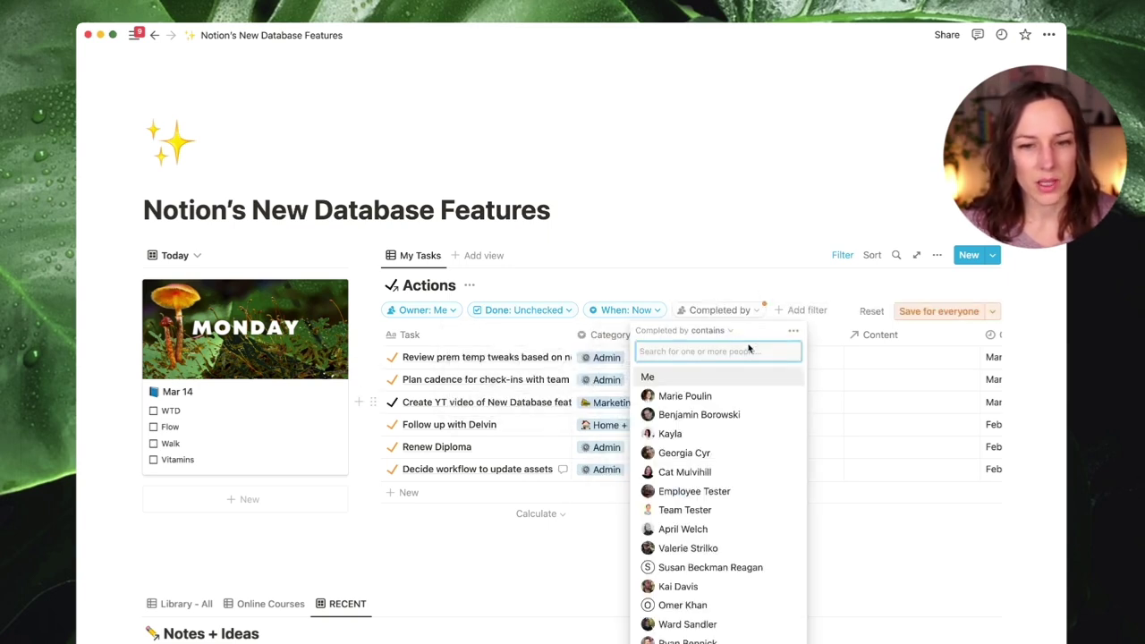
pyautogui.click(702, 383)
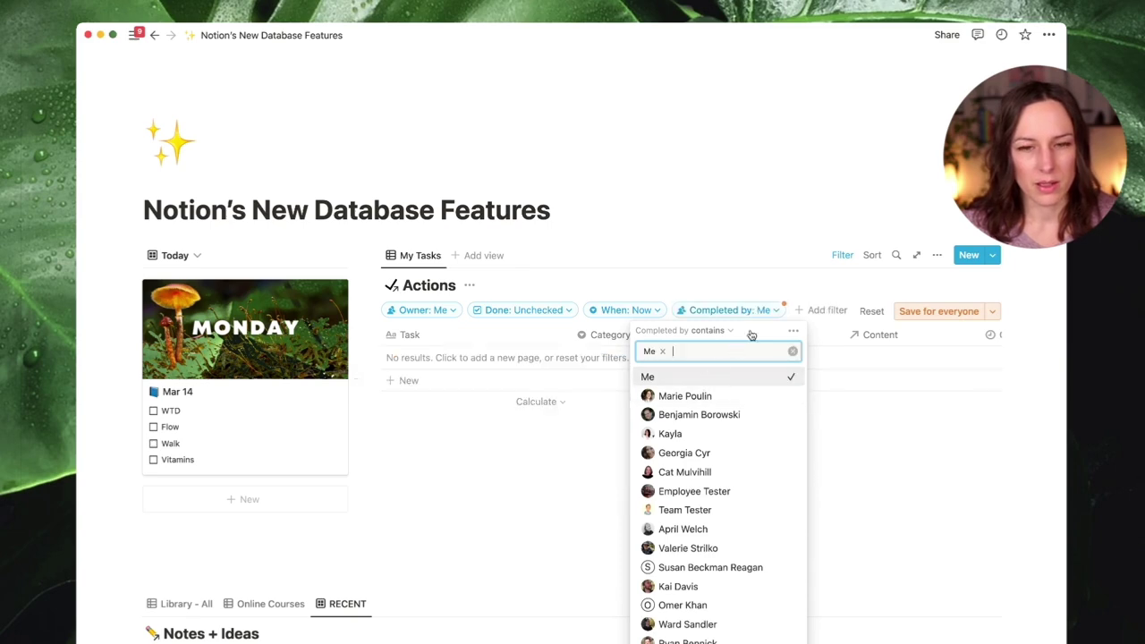
pyautogui.click(815, 288)
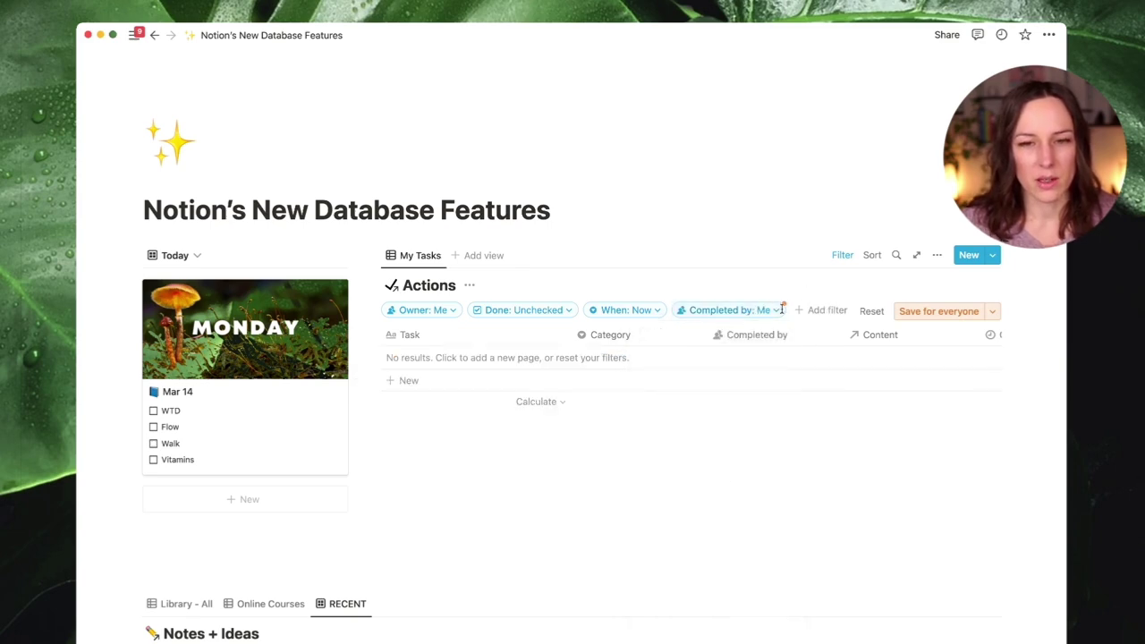
pyautogui.click(767, 311)
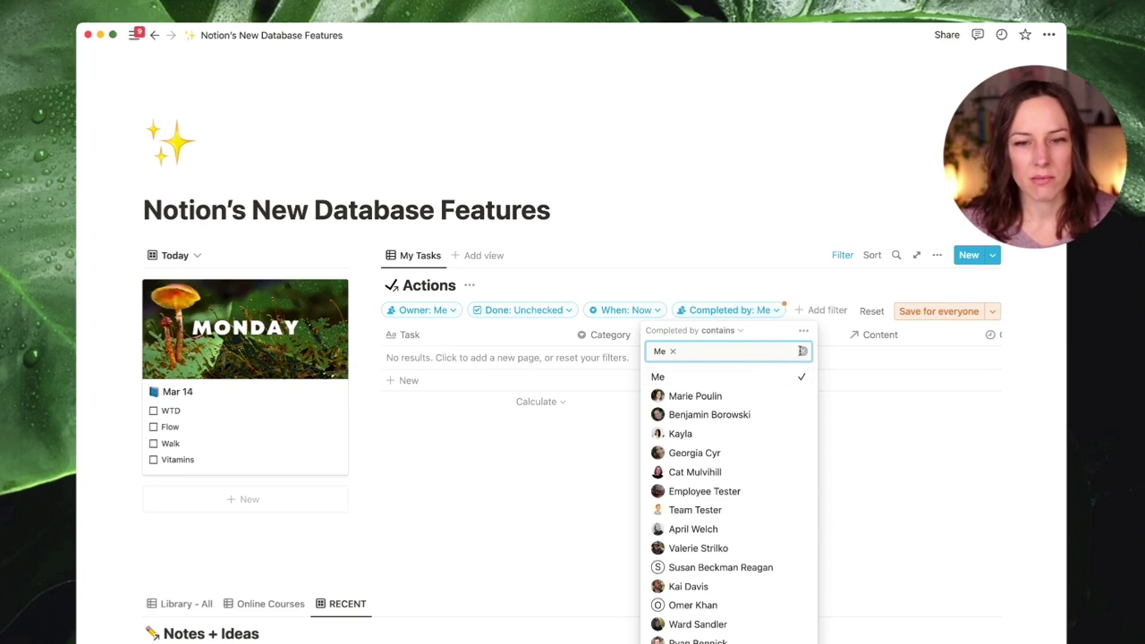
pyautogui.click(802, 351)
pyautogui.click(794, 295)
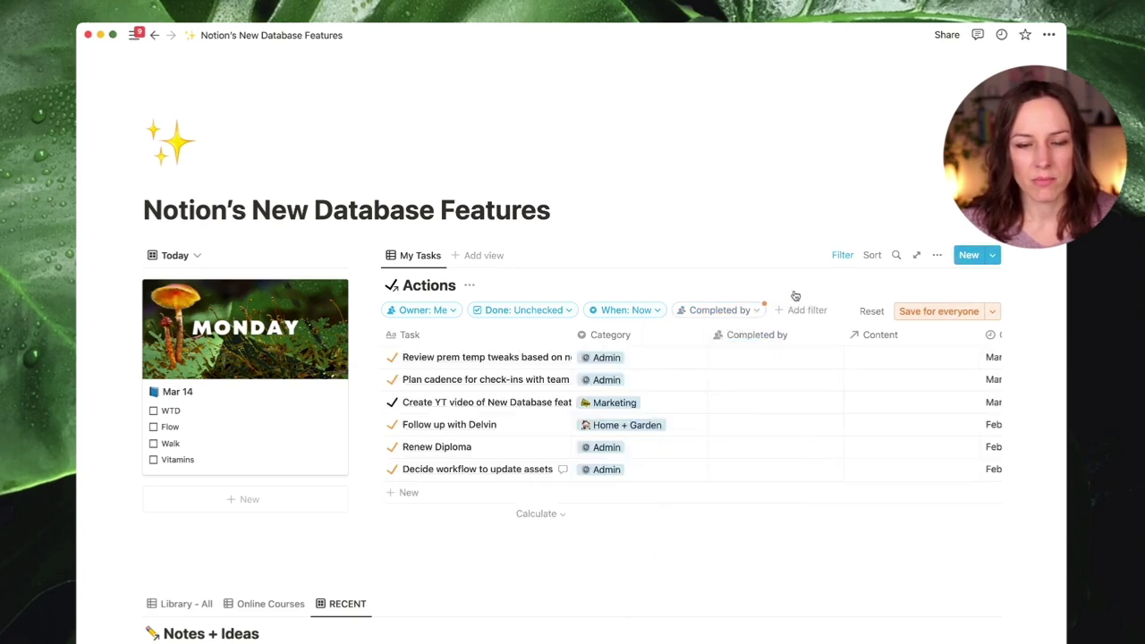
pyautogui.click(749, 313)
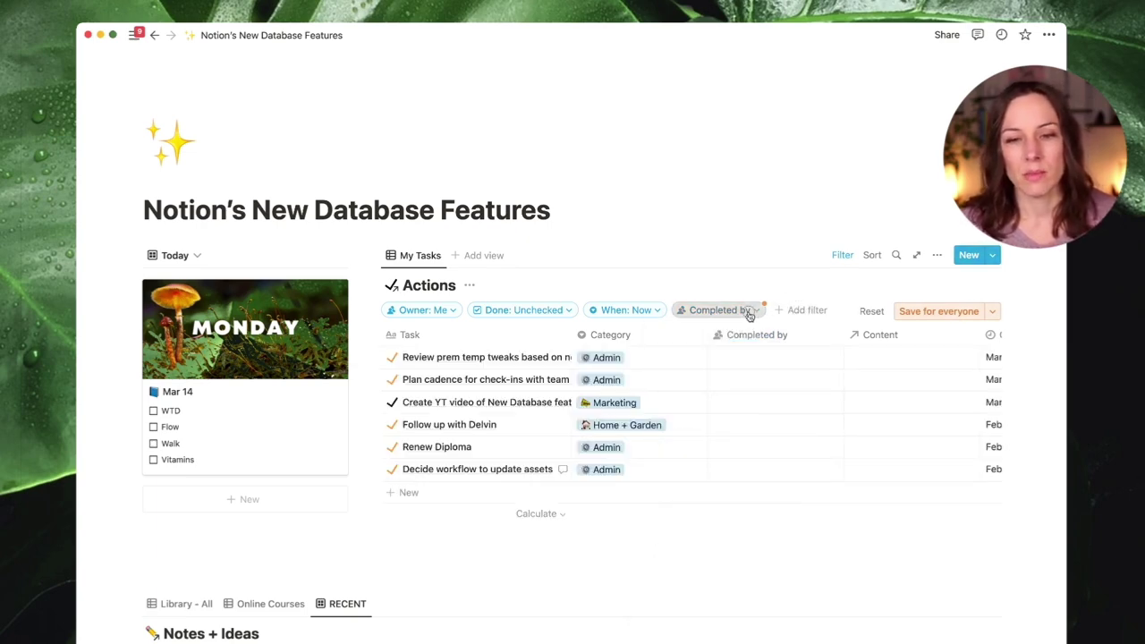
pyautogui.click(809, 289)
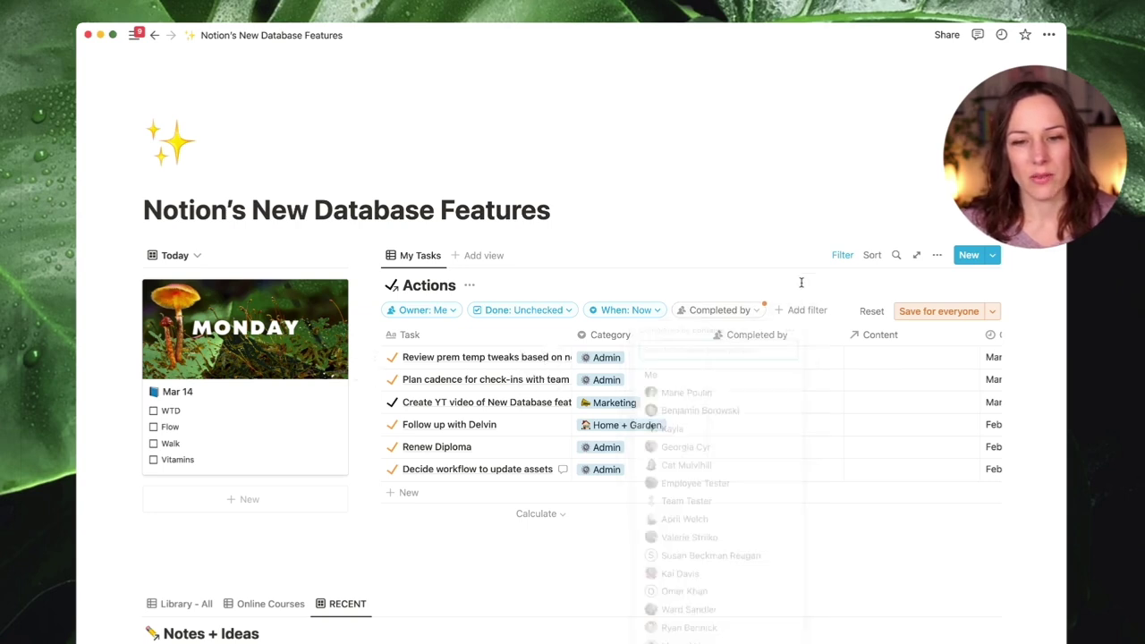
pyautogui.click(938, 312)
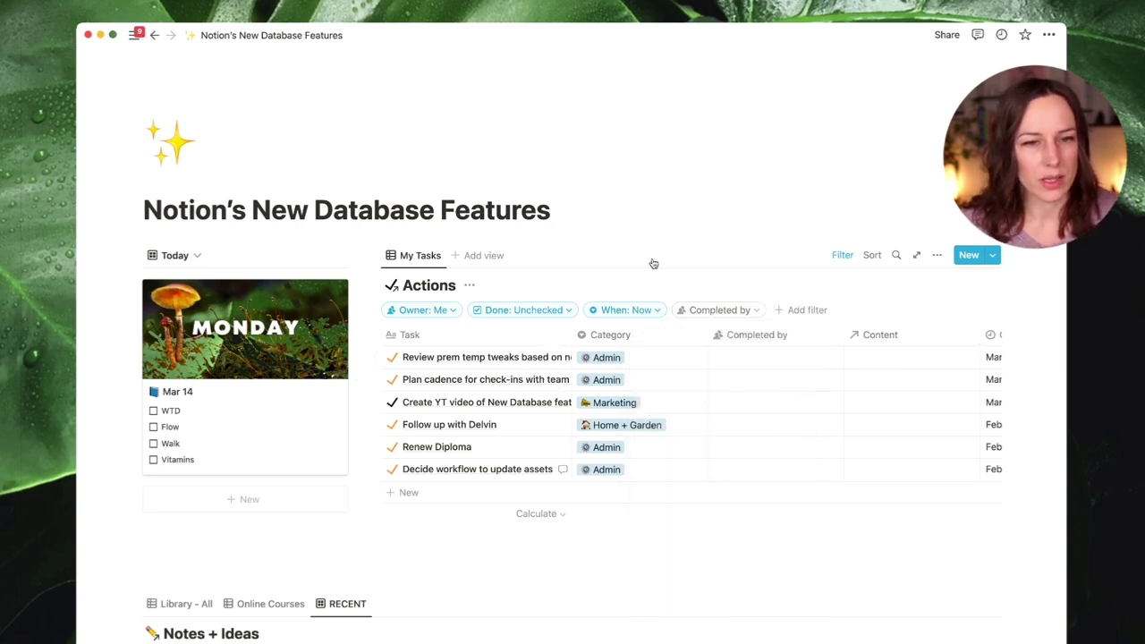
# Step: Rename the My Tasks view to 'Today'
pyautogui.click(422, 258)
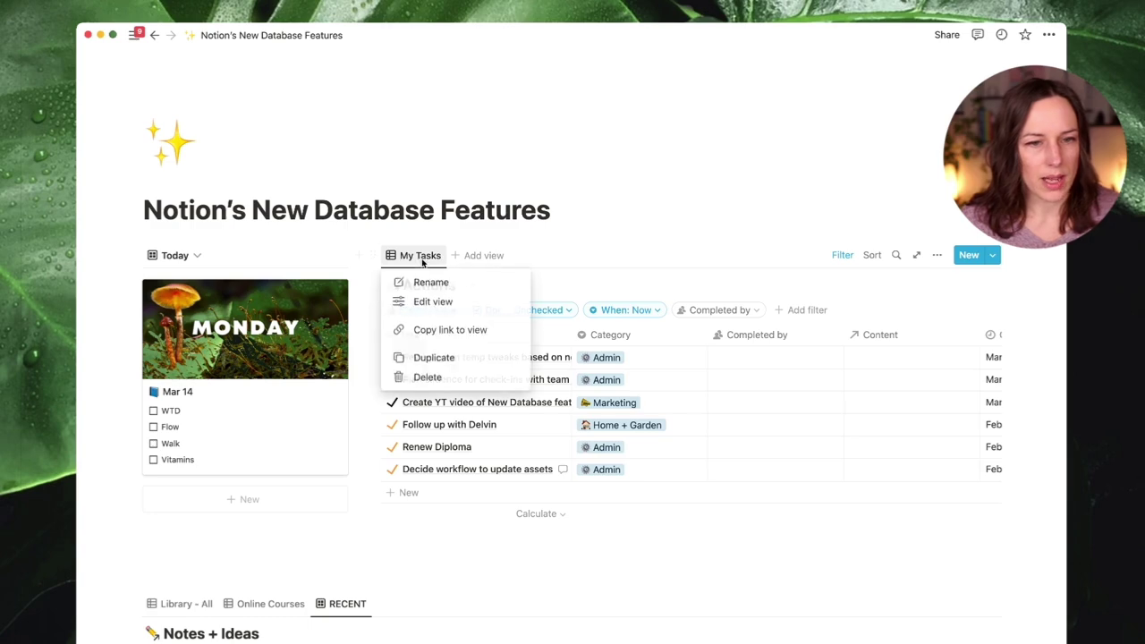
pyautogui.click(435, 281)
pyautogui.write('Too')
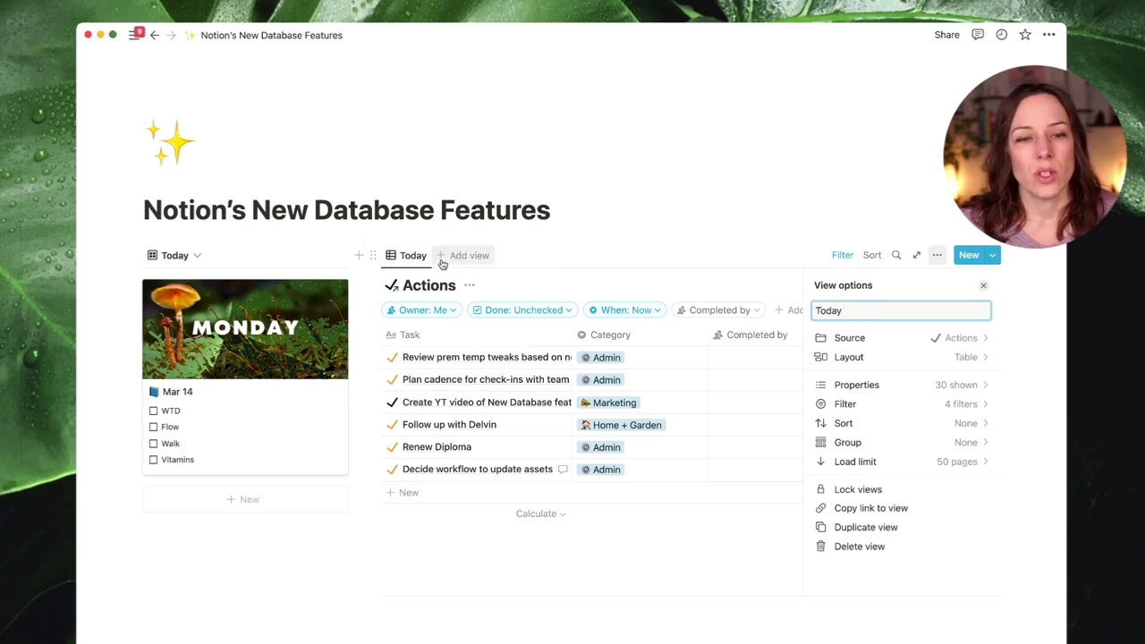
# Step: Duplicate the Today view as 'Flexible' with its When filter showing both Now and Next
pyautogui.click(412, 258)
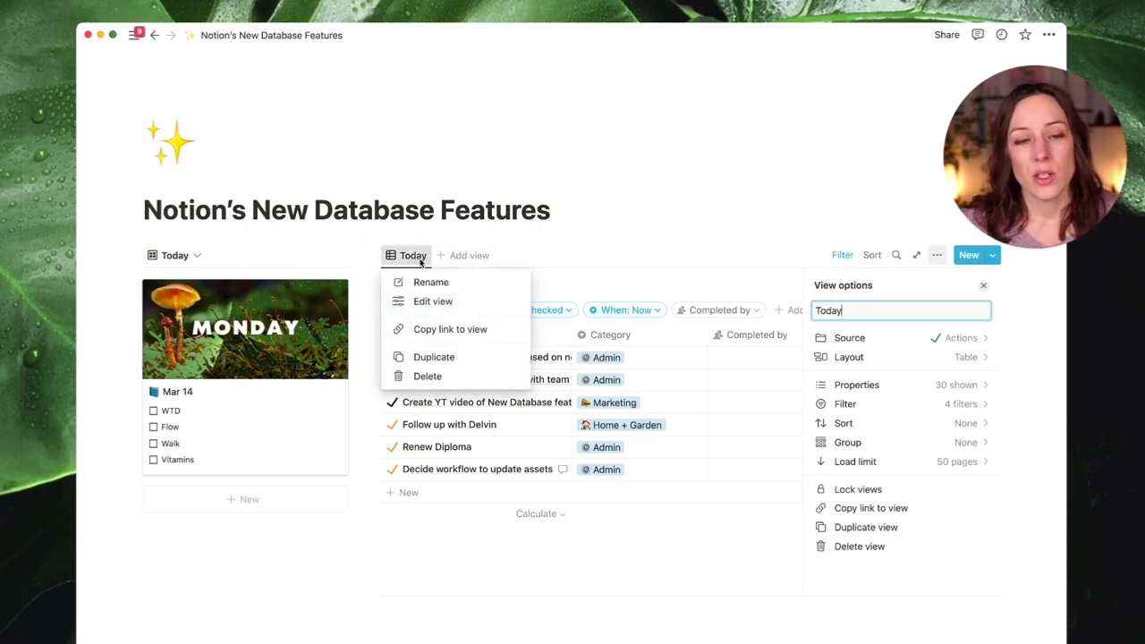
pyautogui.click(432, 357)
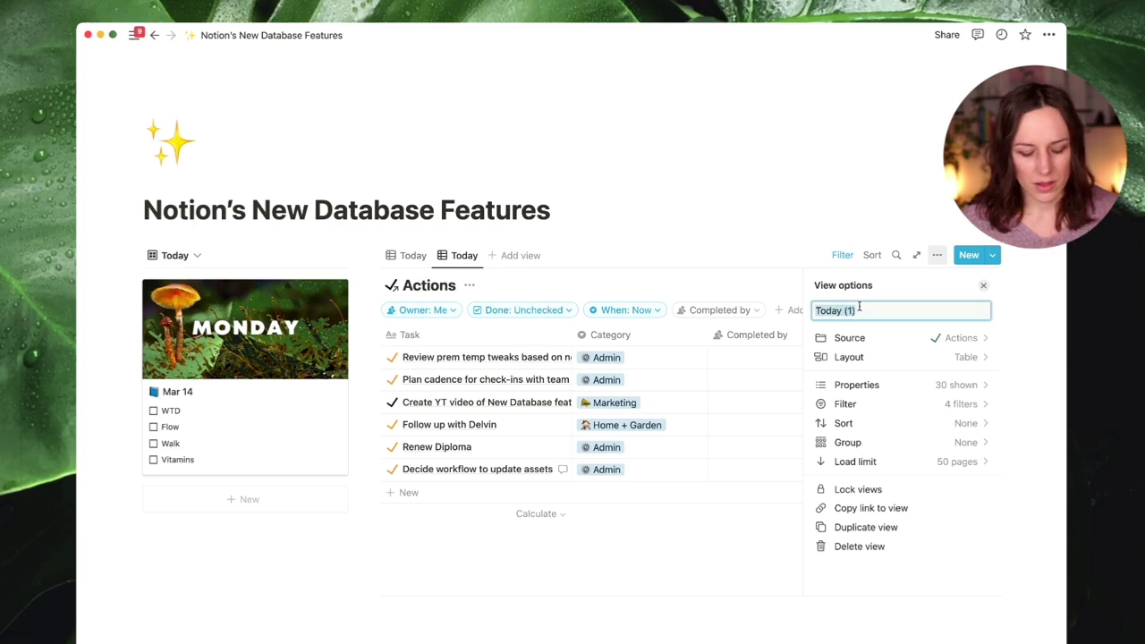
pyautogui.write('Flexible')
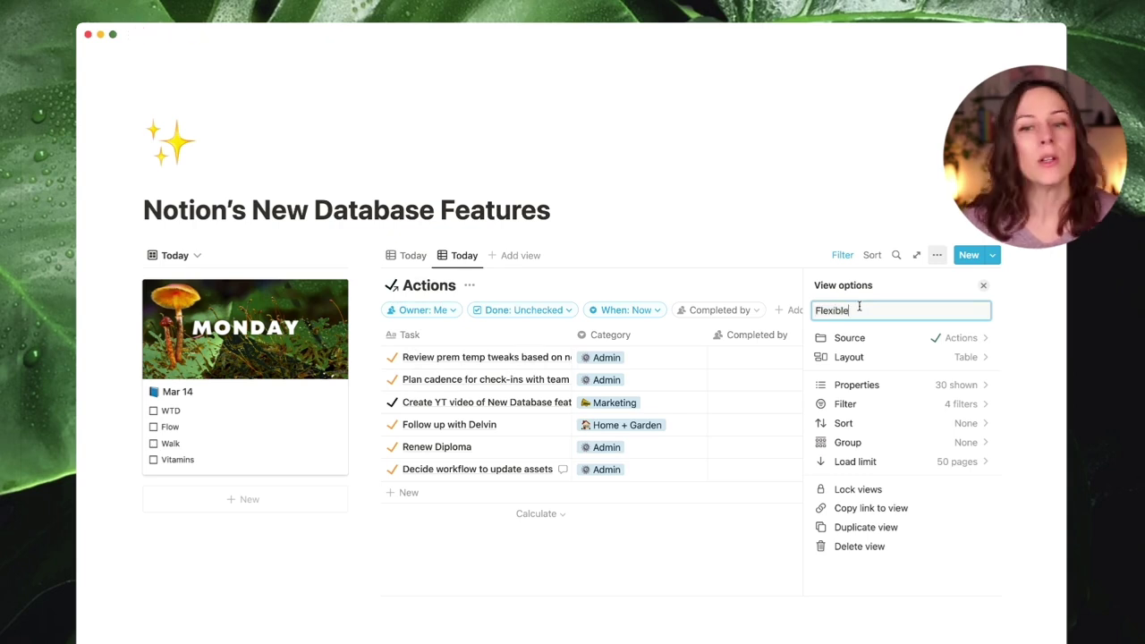
pyautogui.click(950, 407)
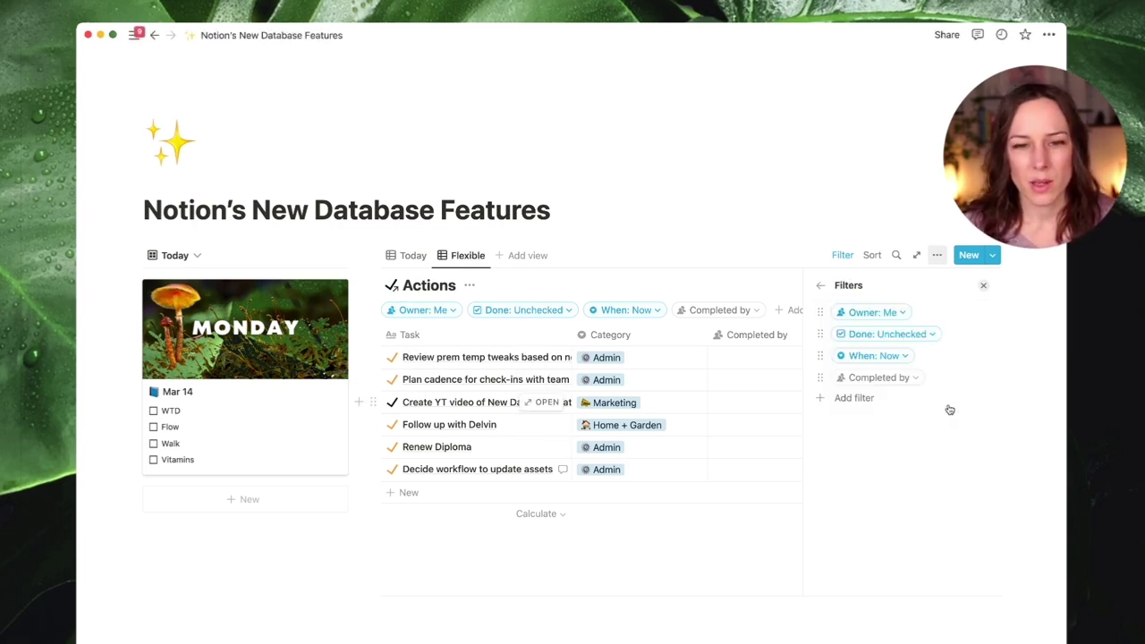
pyautogui.click(646, 312)
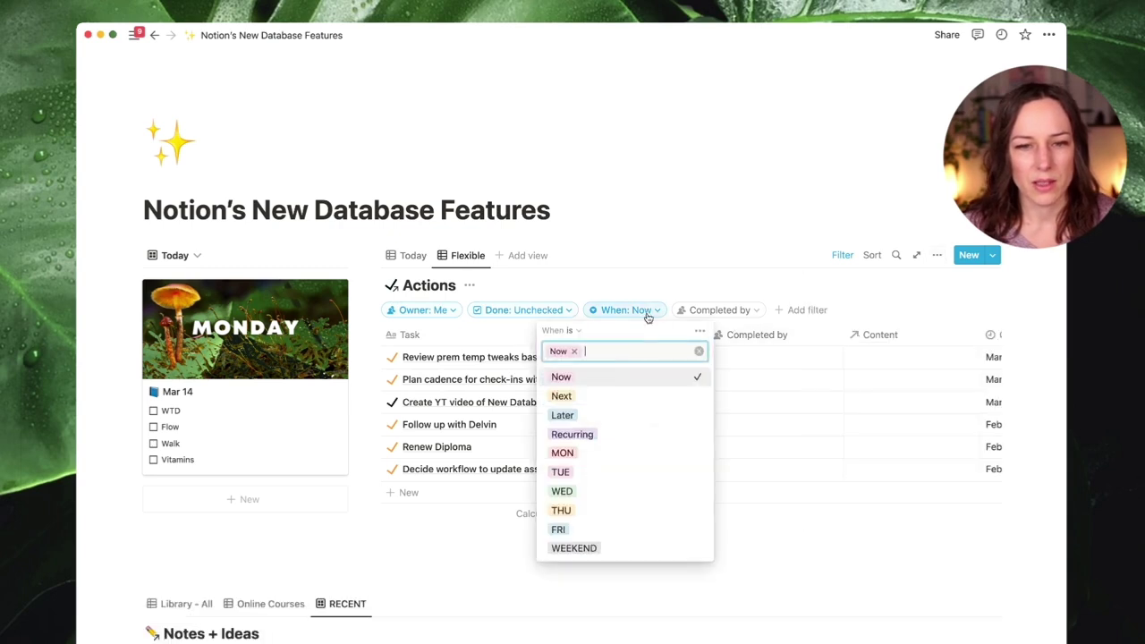
pyautogui.click(614, 396)
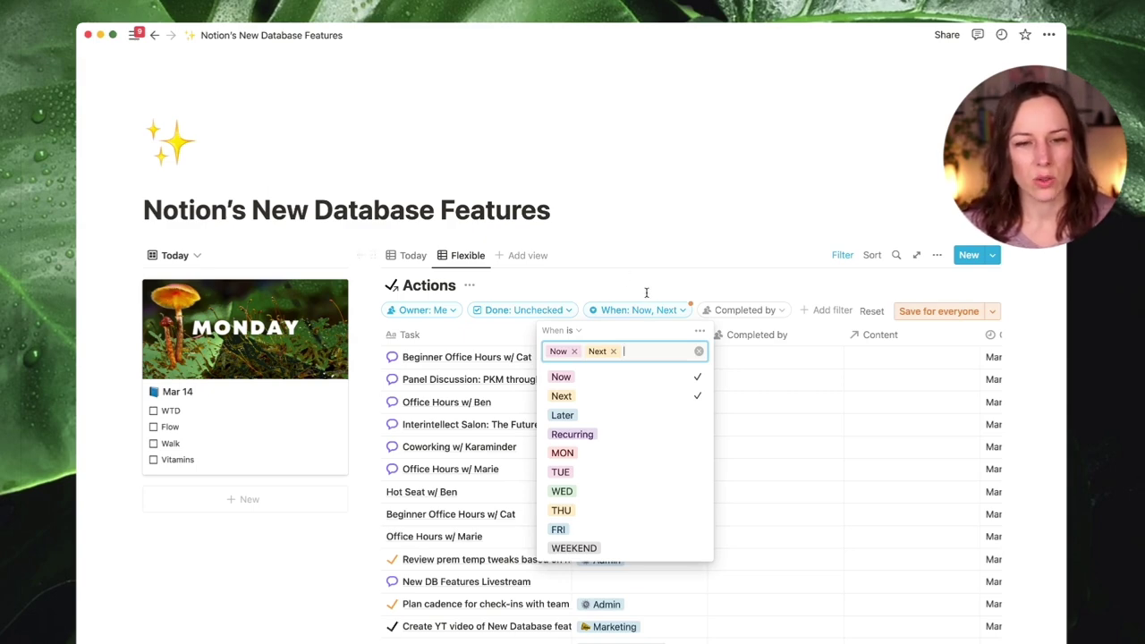
# Step: Hide the Actions database title in the Flexible view
pyautogui.click(703, 292)
pyautogui.click(468, 284)
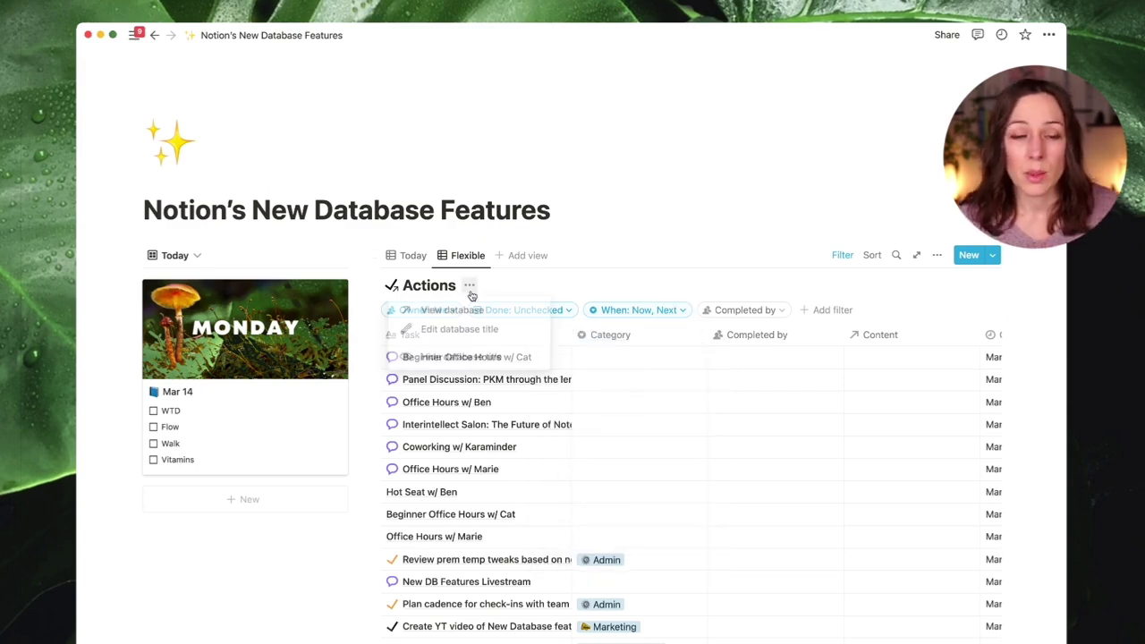
pyautogui.click(472, 358)
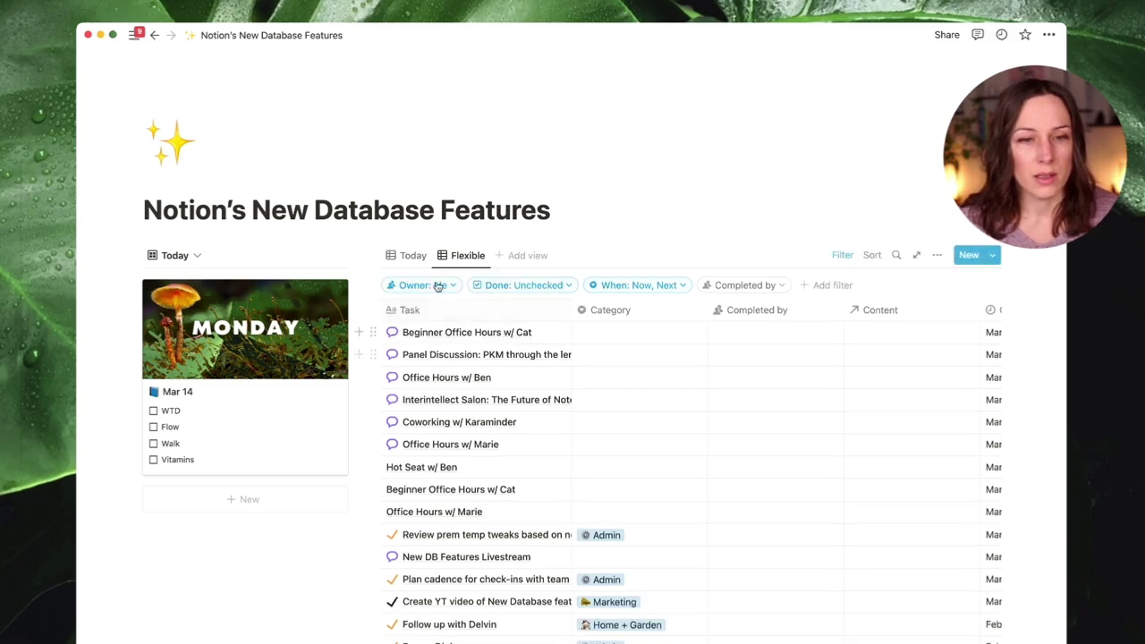
# Step: Hide the Actions database title in the Today view too and collapse its filter bar
pyautogui.click(409, 254)
pyautogui.click(469, 284)
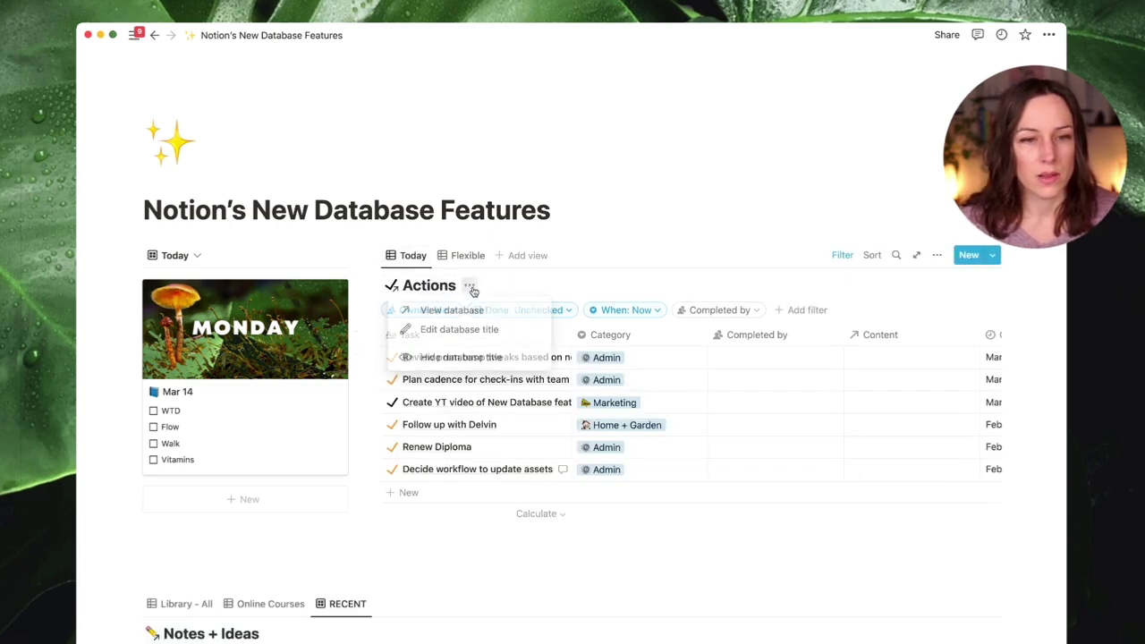
pyautogui.click(469, 357)
pyautogui.click(461, 257)
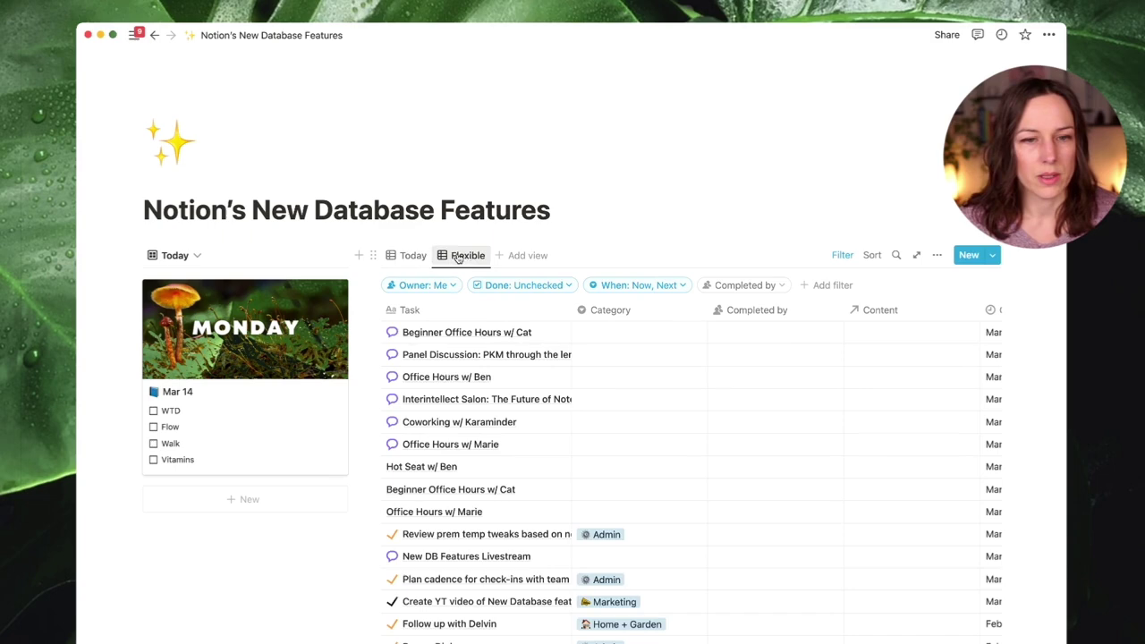
pyautogui.click(404, 255)
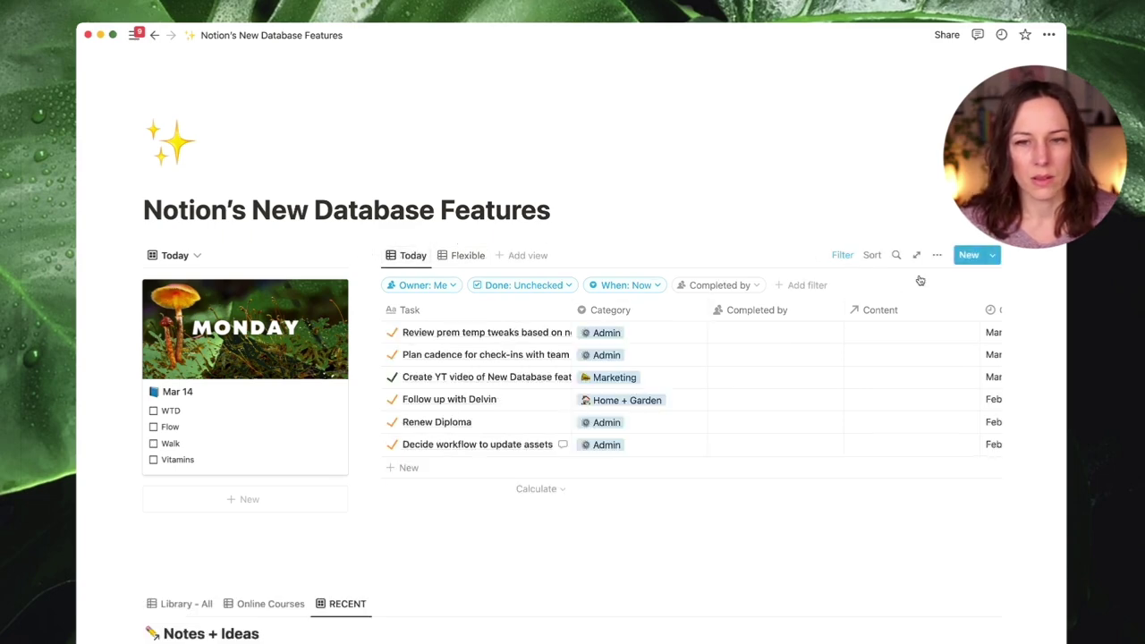
pyautogui.click(844, 257)
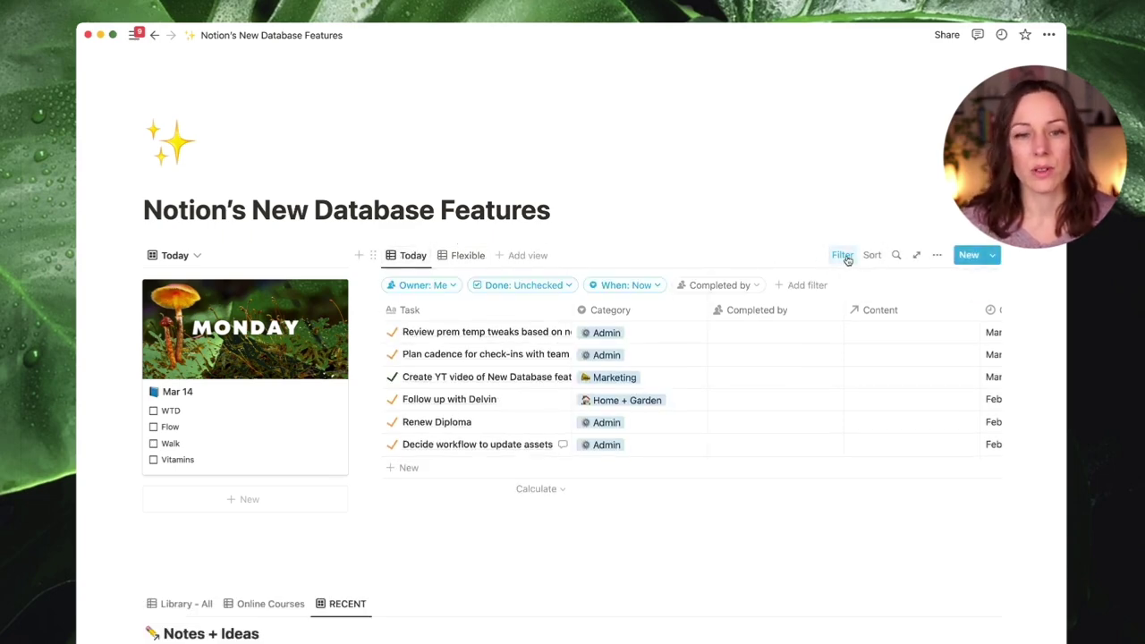
pyautogui.click(844, 256)
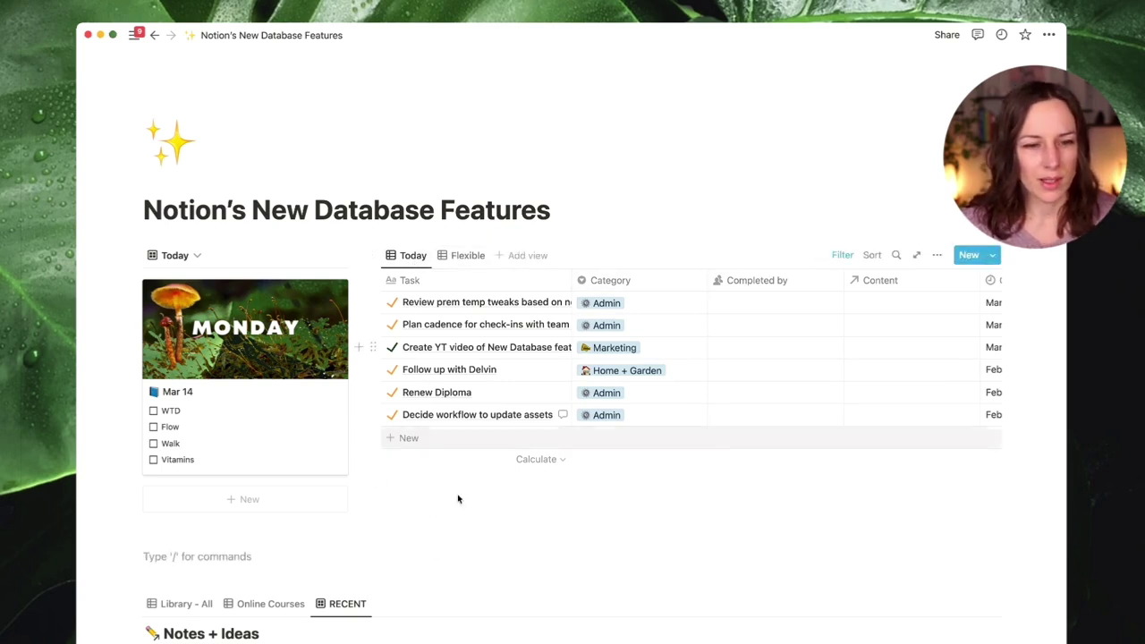
# Step: Create a callout with /callout, move the Today task table into it, and give it a check-mark icon
pyautogui.write('/call')
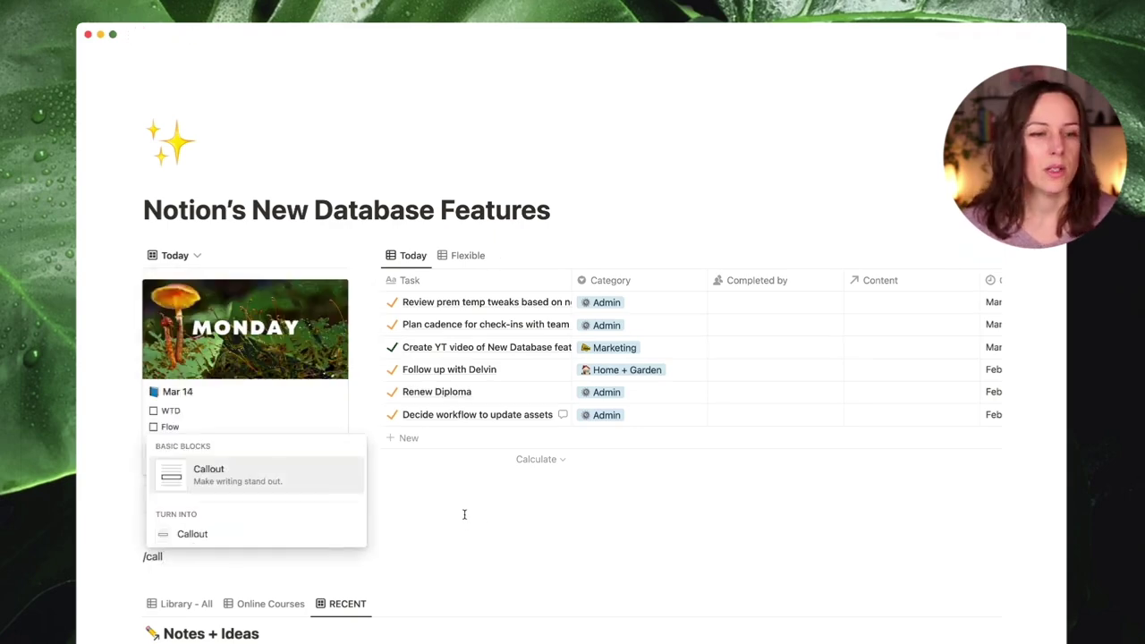
pyautogui.press('Return')
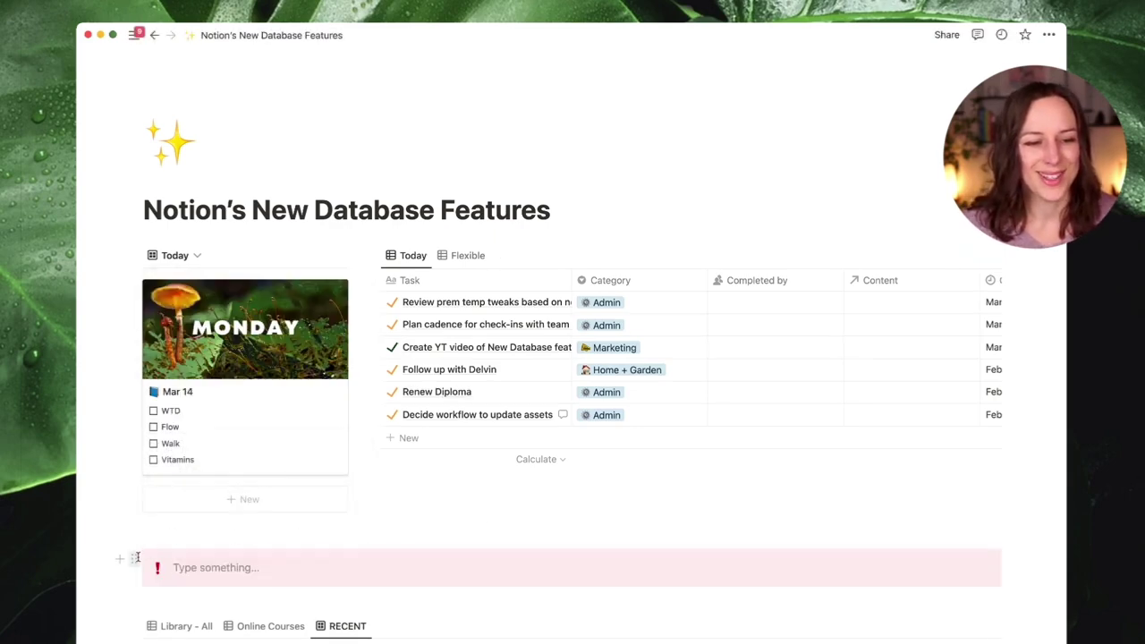
pyautogui.moveTo(135, 558); pyautogui.dragTo(402, 261)
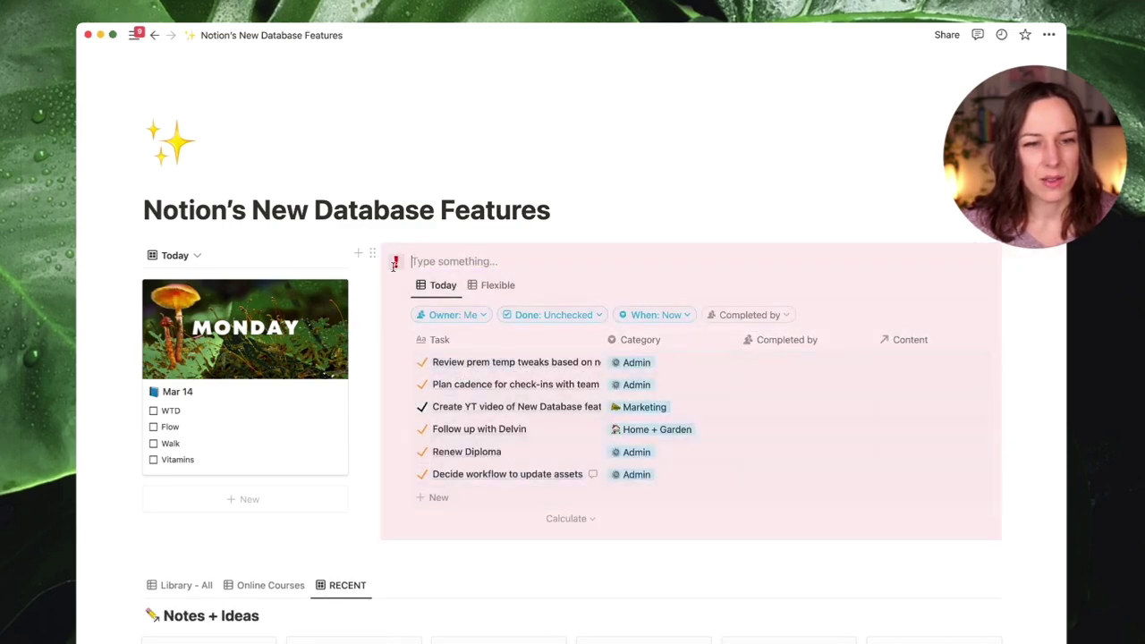
pyautogui.click(395, 264)
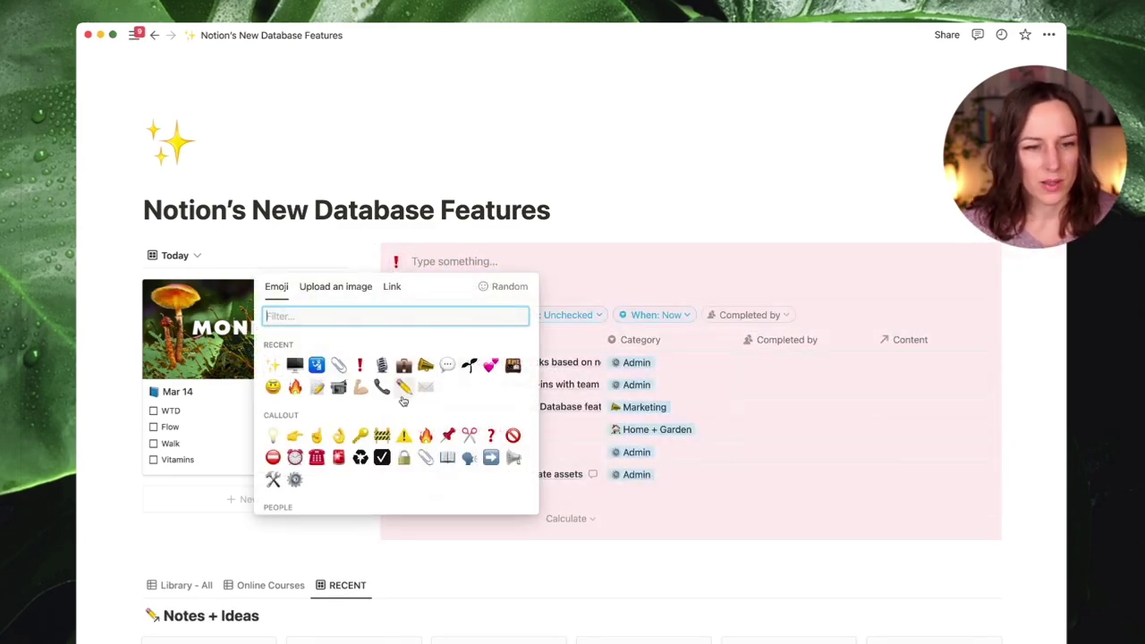
pyautogui.click(382, 457)
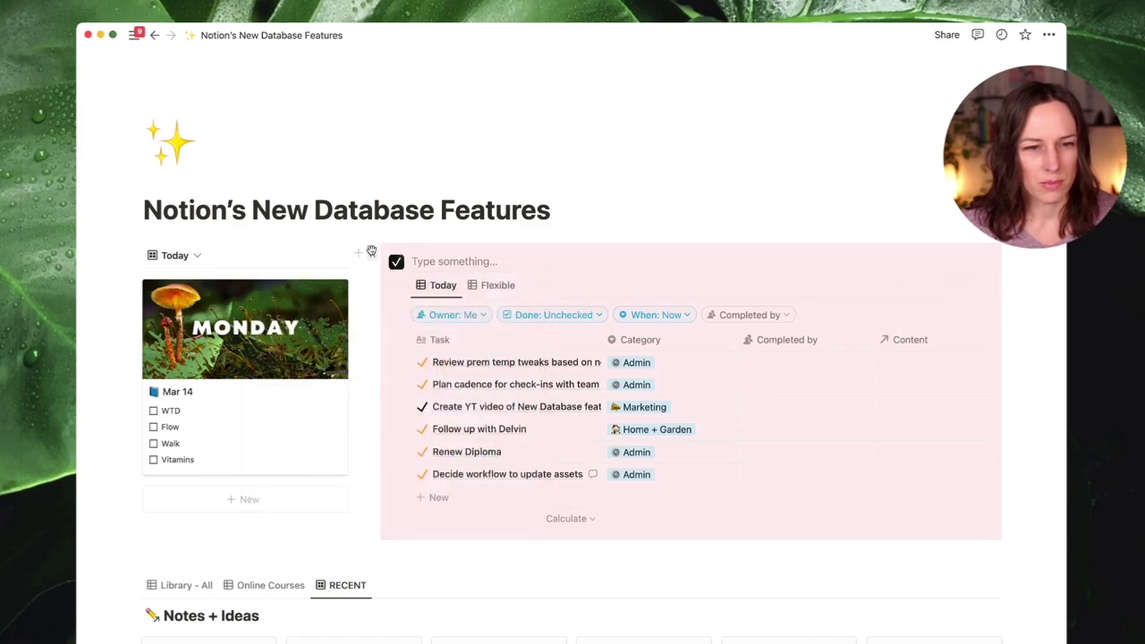
# Step: Give the callout a default background and a green 'ACTIONS' heading
pyautogui.click(371, 252)
pyautogui.moveTo(344, 338)
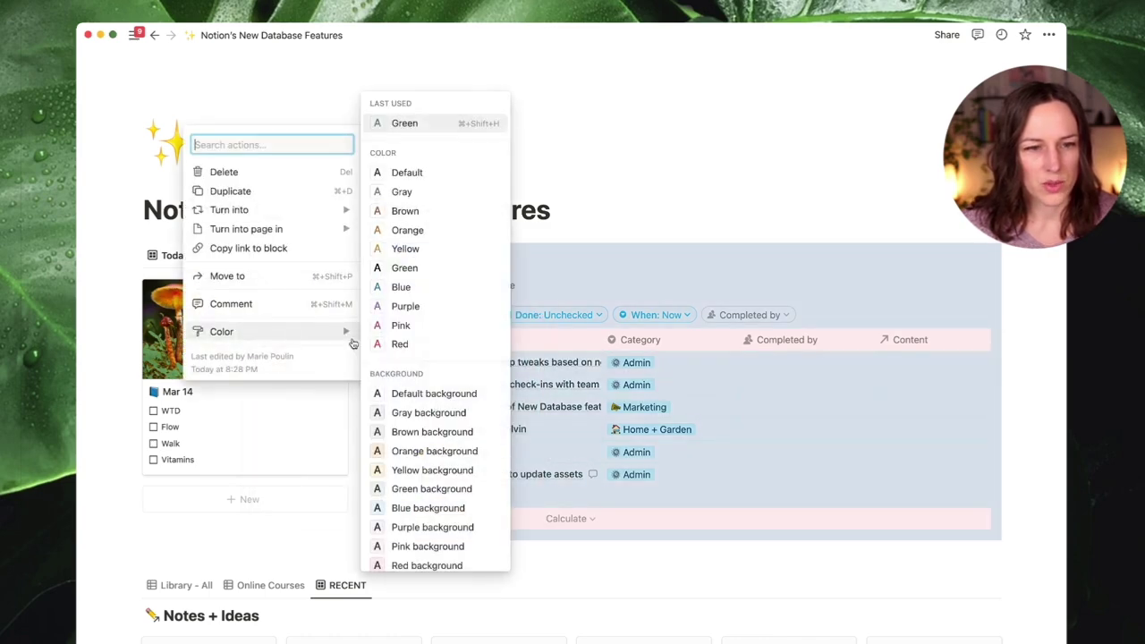
pyautogui.click(438, 393)
pyautogui.write('TIONS')
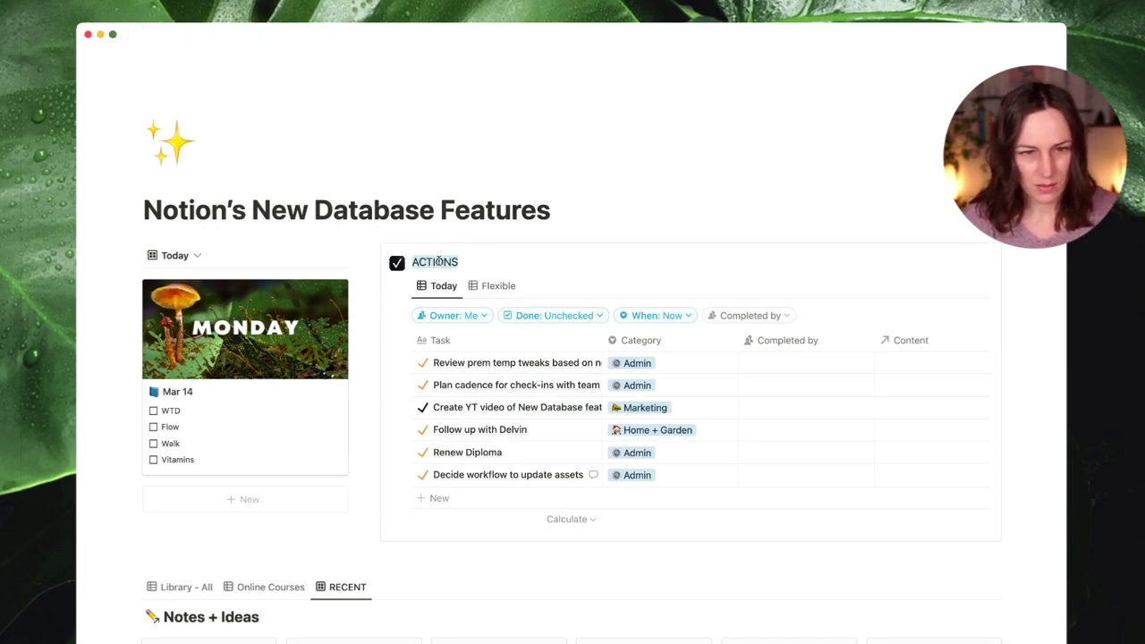
pyautogui.click(670, 236)
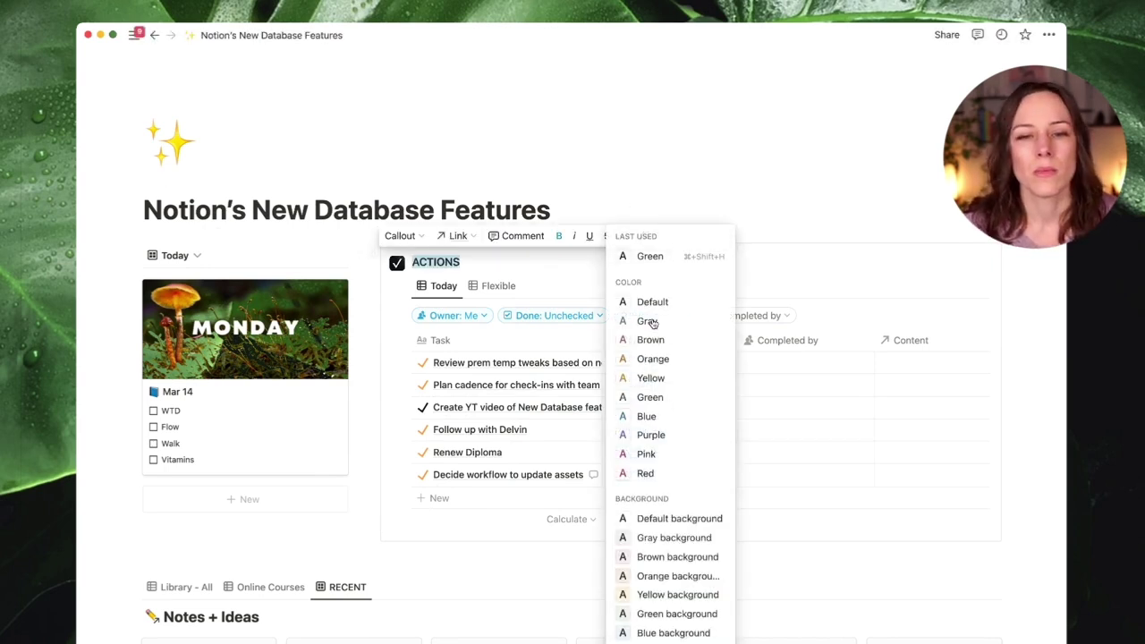
pyautogui.click(649, 397)
pyautogui.click(489, 259)
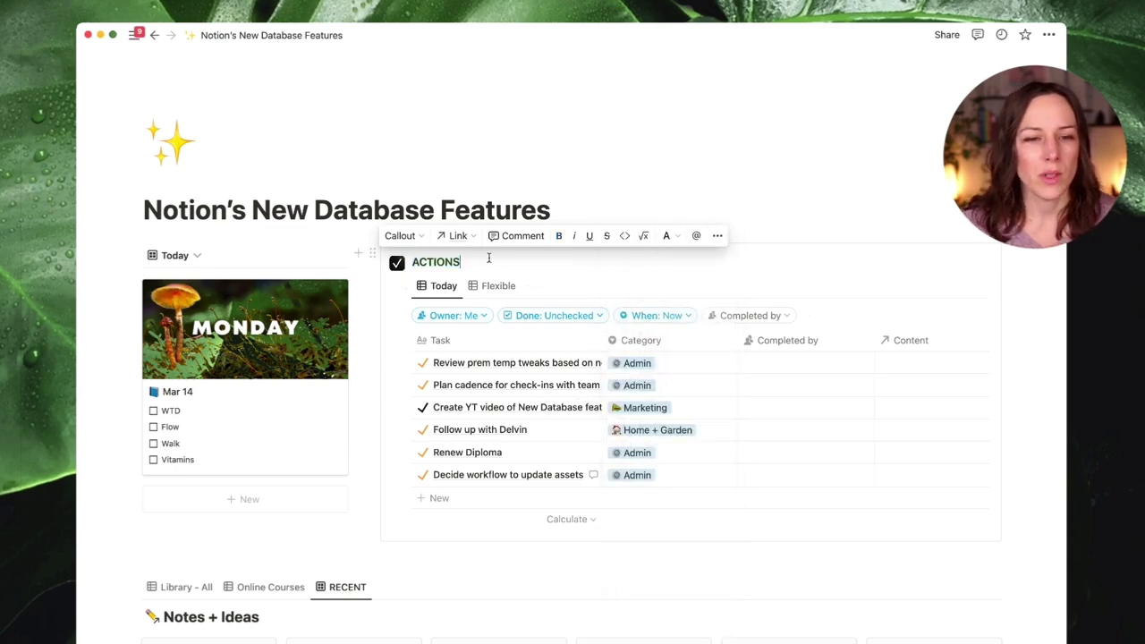
# Step: Add empty blocks and move one up directly under the ACTIONS callout
pyautogui.press('Return')
pyautogui.click(427, 576)
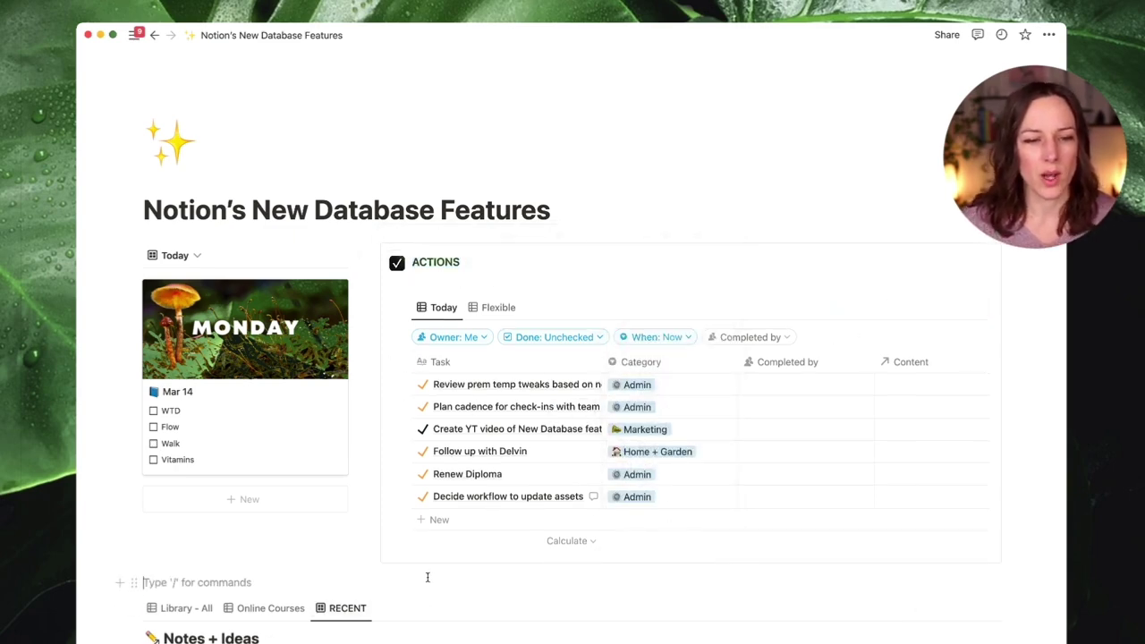
pyautogui.press('Return')
pyautogui.moveTo(131, 609); pyautogui.dragTo(404, 568)
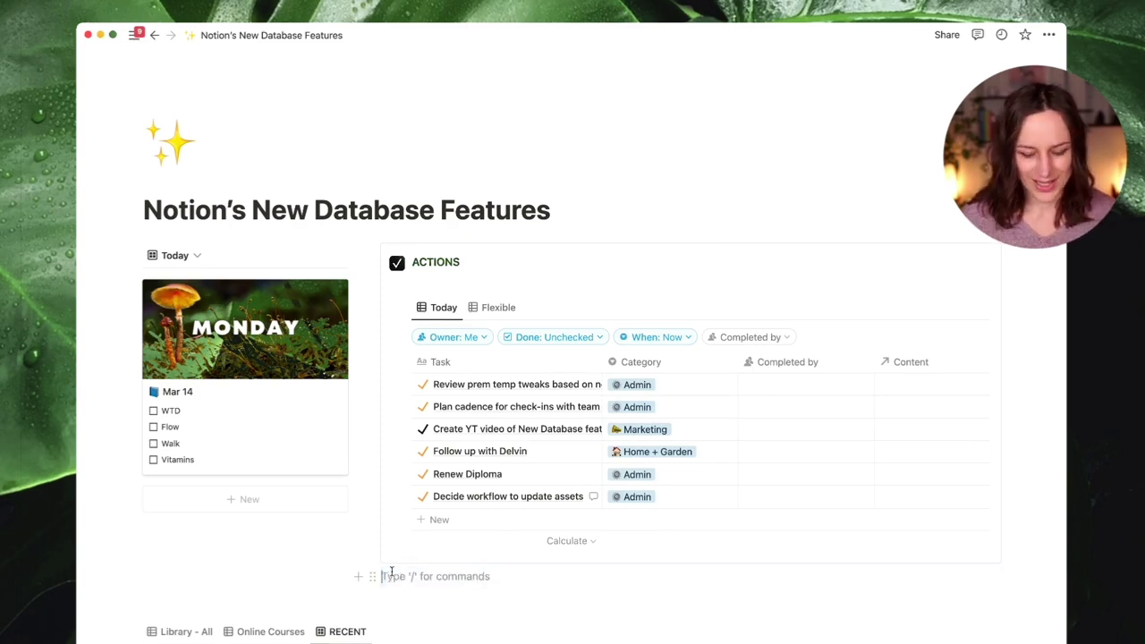
# Step: Create a light-blue callout with a blue KNOWLEDGE GARDEN heading and a BOOKS emoji icon
pyautogui.press('Return')
pyautogui.write('/c')
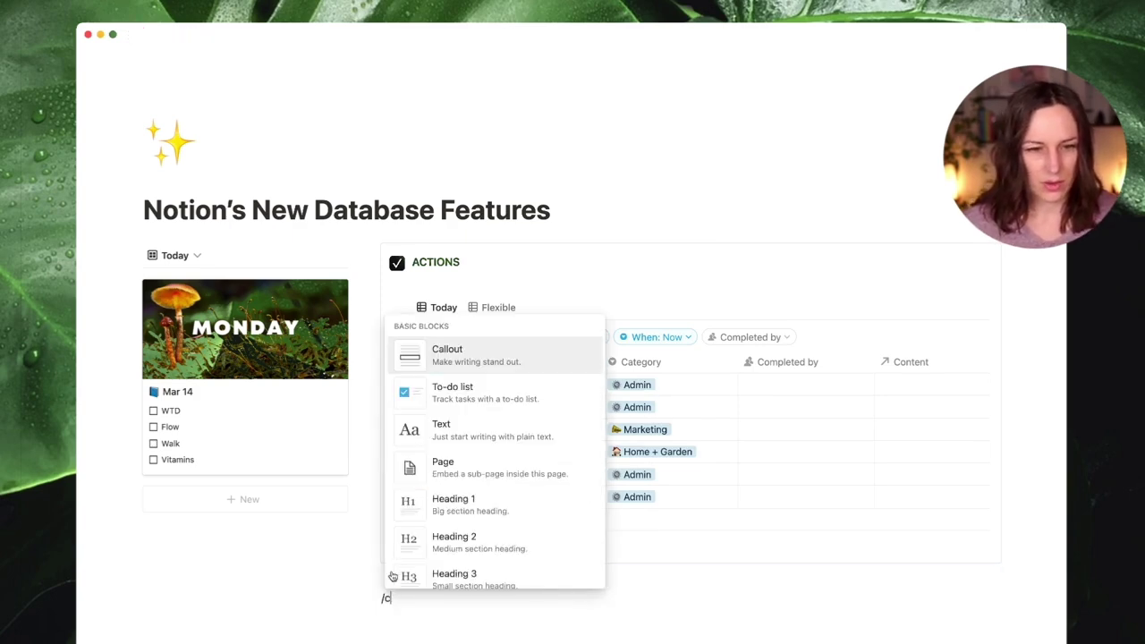
pyautogui.press('Return')
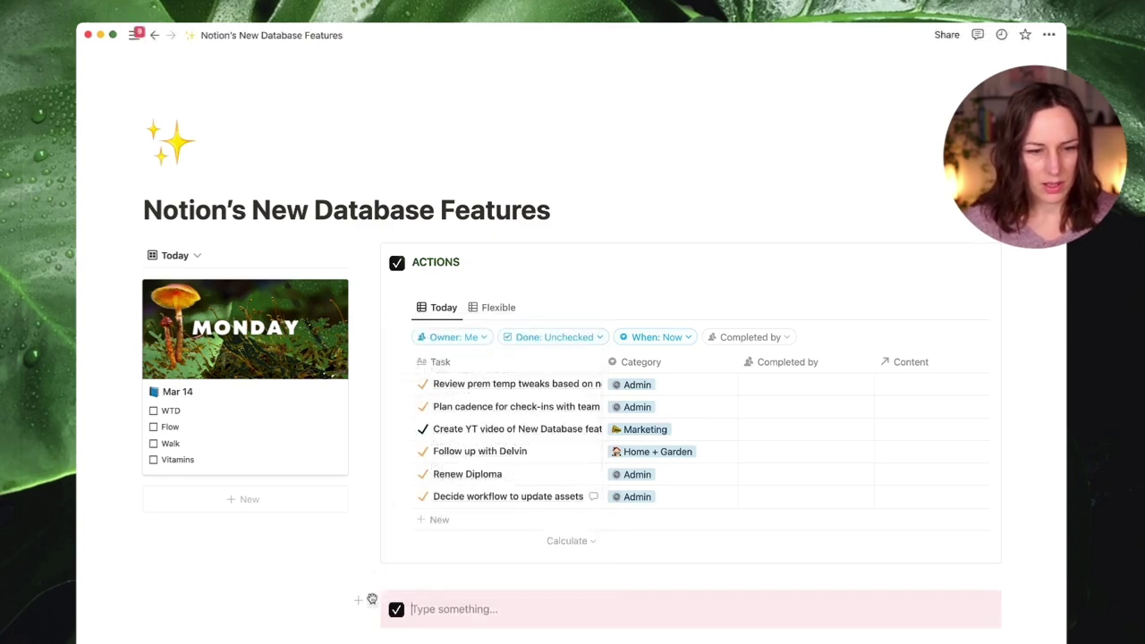
pyautogui.click(371, 605)
pyautogui.moveTo(224, 637)
pyautogui.click(410, 608)
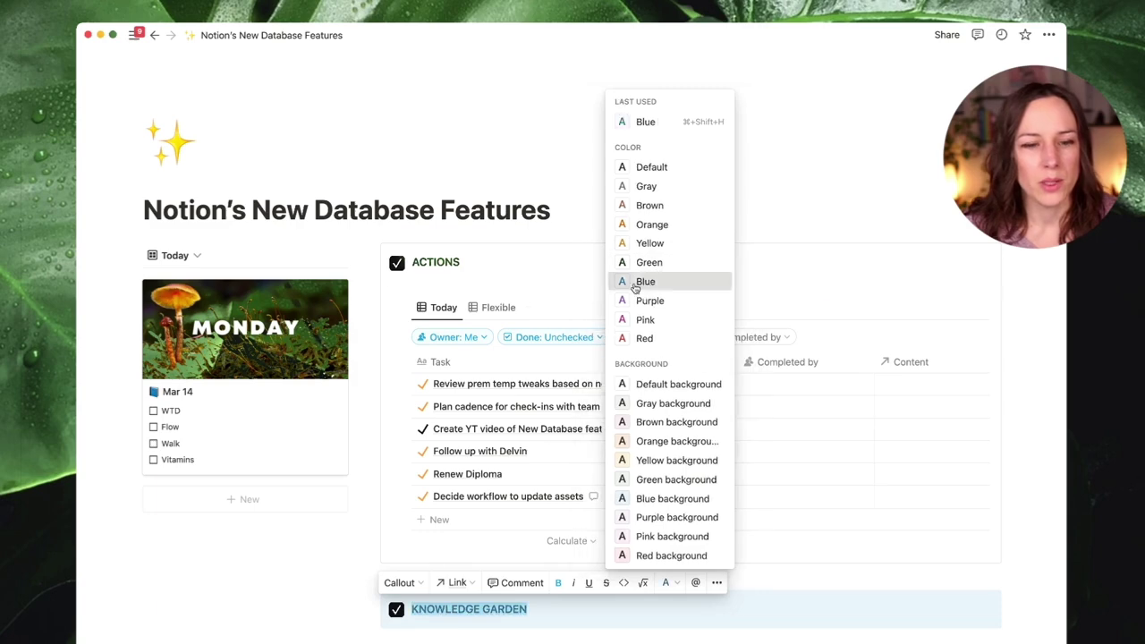
pyautogui.click(649, 281)
pyautogui.click(396, 611)
pyautogui.write('BOOKS')
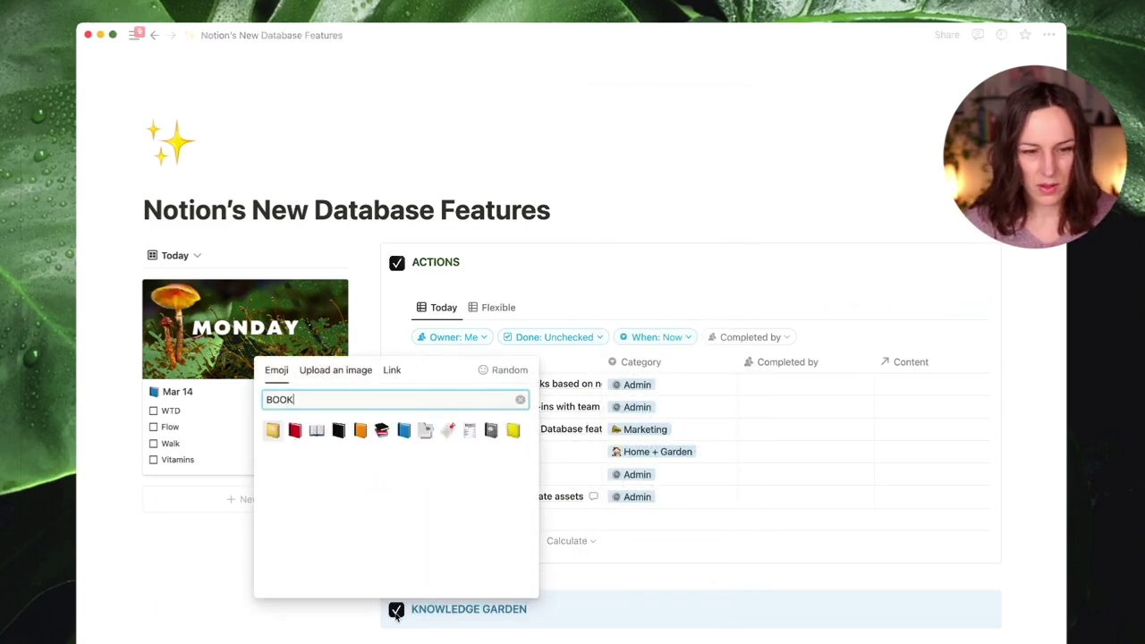
pyautogui.click(273, 430)
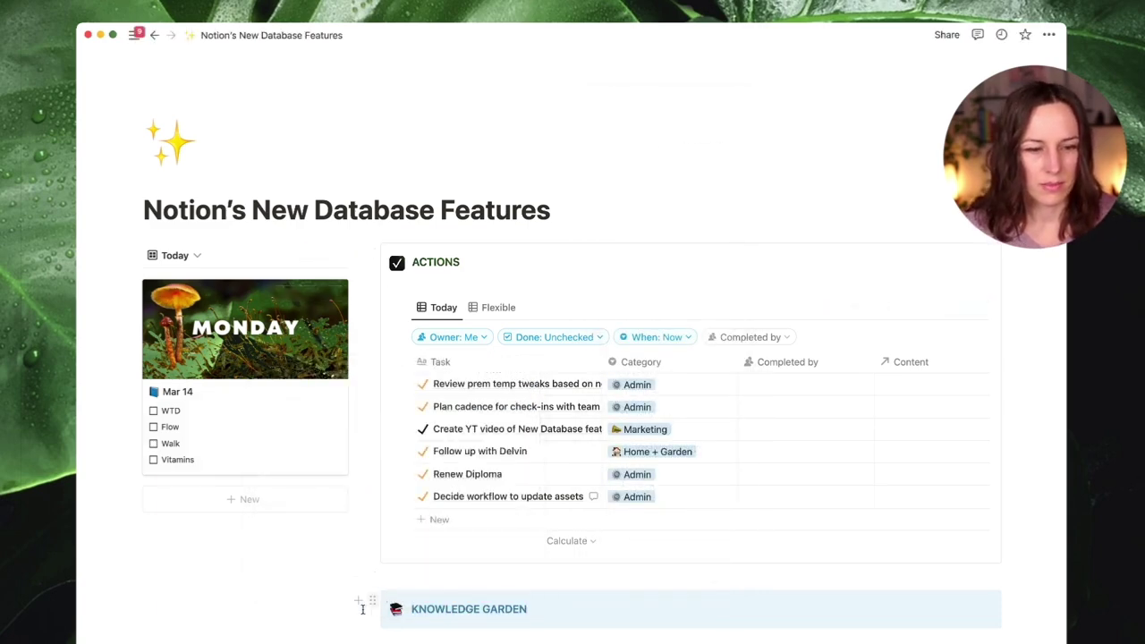
# Step: Switch Knowledge Garden to the Library - All view and hide the Library database title
pyautogui.scroll(-1, 340, 628)
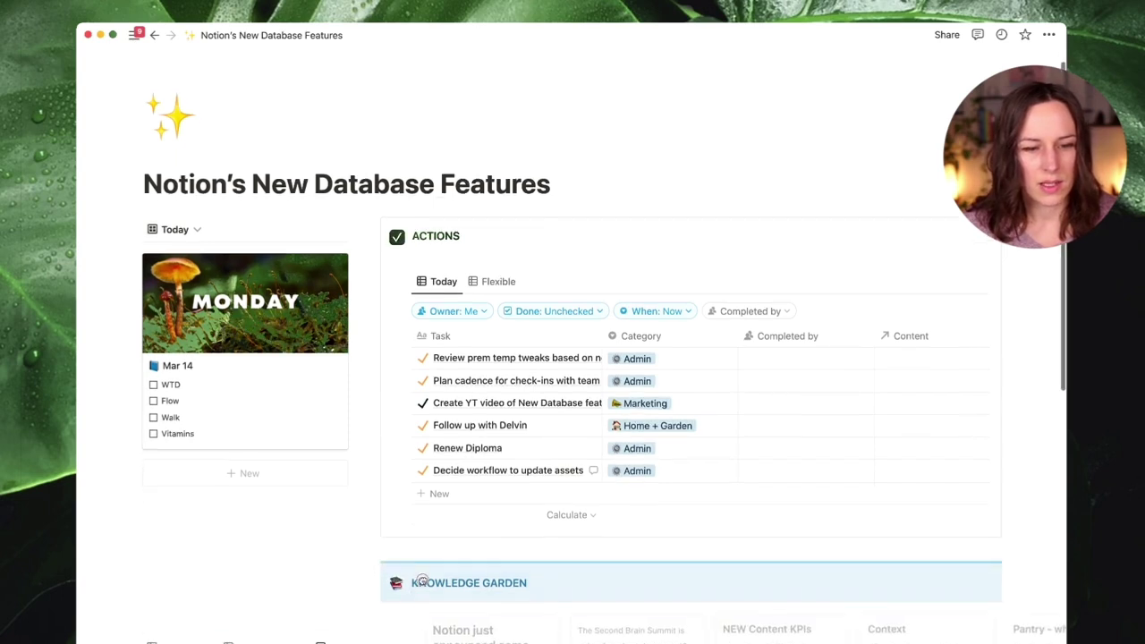
pyautogui.click(451, 606)
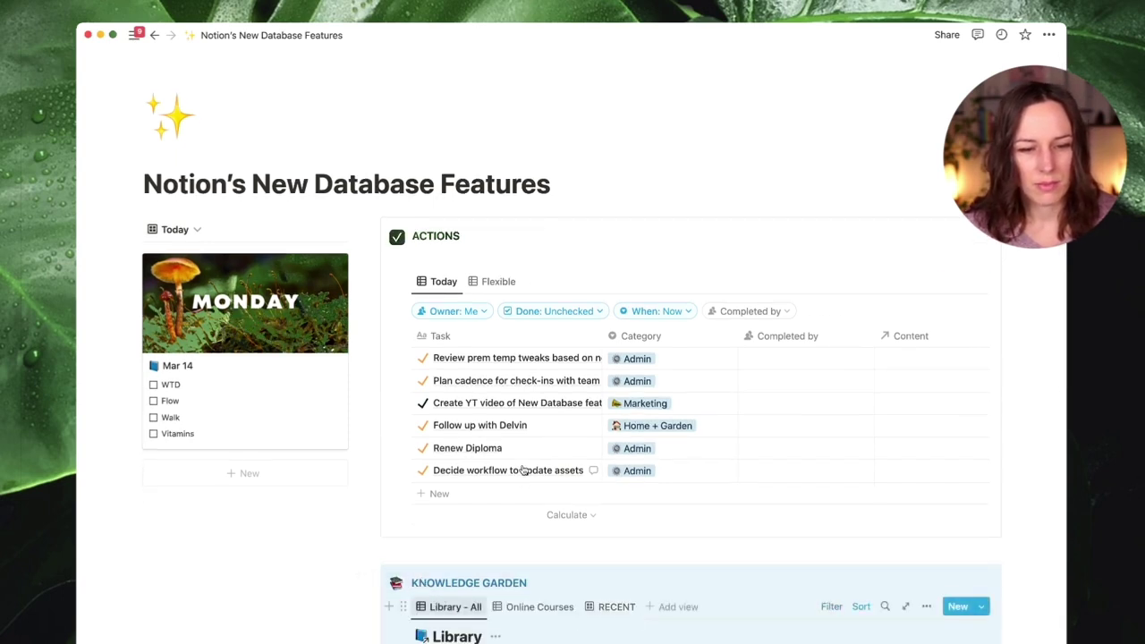
pyautogui.scroll(-1, 478, 597)
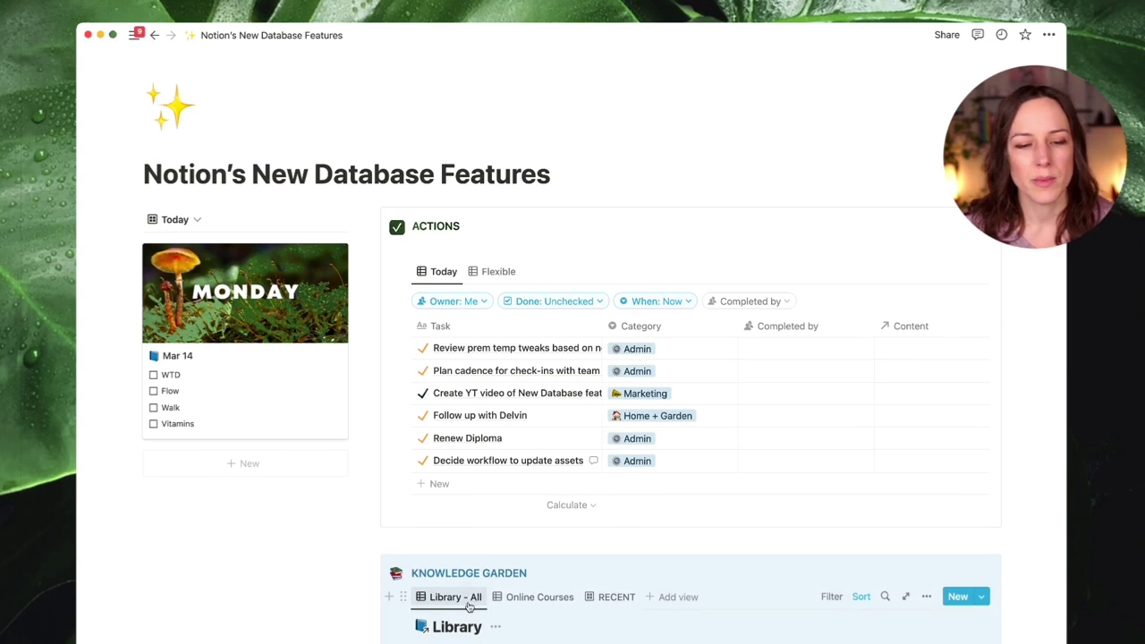
pyautogui.click(494, 626)
pyautogui.click(484, 604)
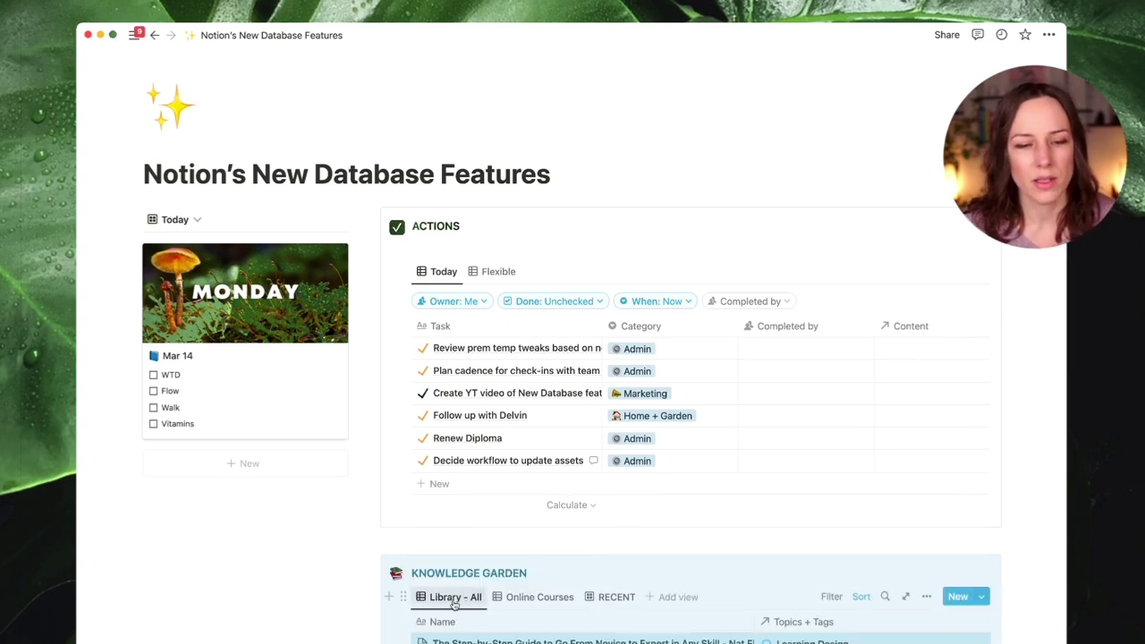
# Step: Rename the RECENT view to 'Notes + Ideas' and check it against the Library - All view
pyautogui.click(516, 602)
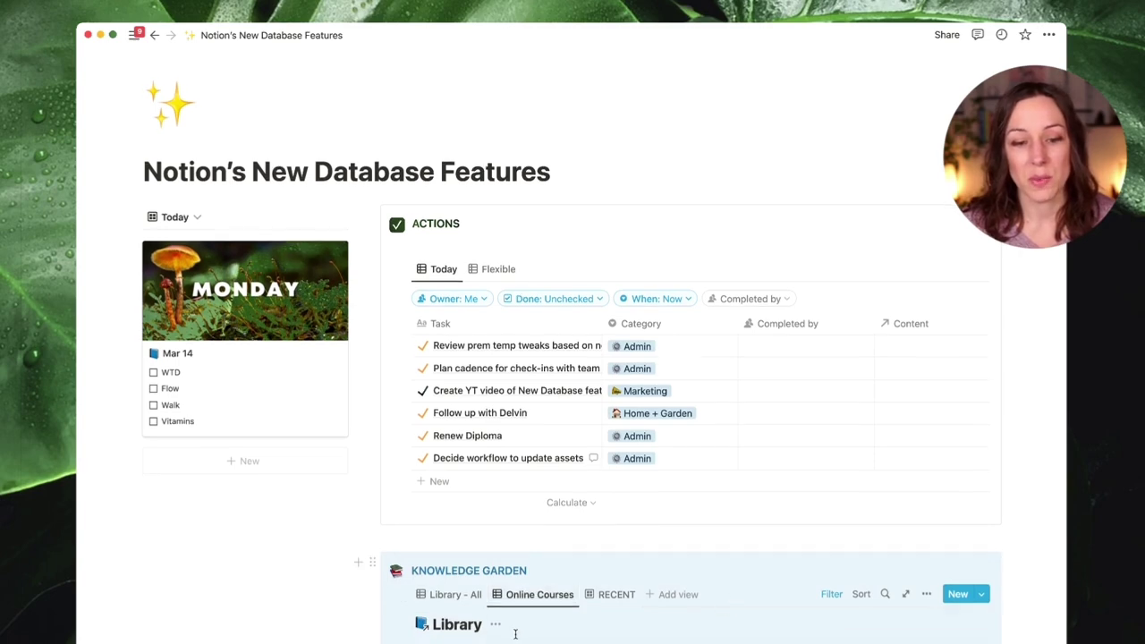
pyautogui.scroll(-2, 496, 617)
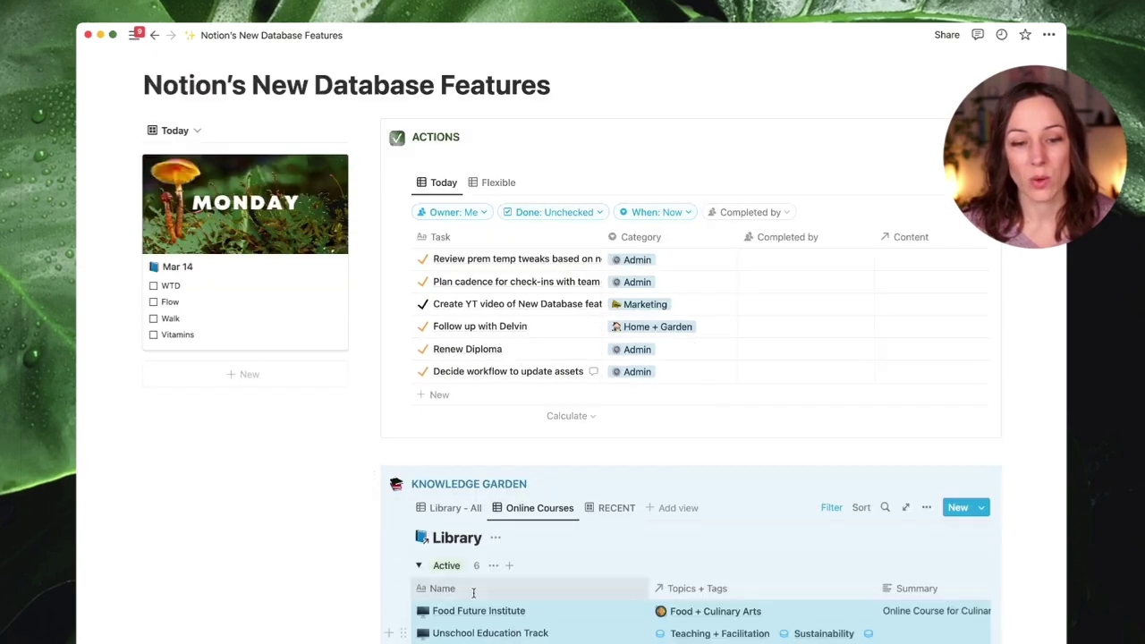
pyautogui.click(614, 512)
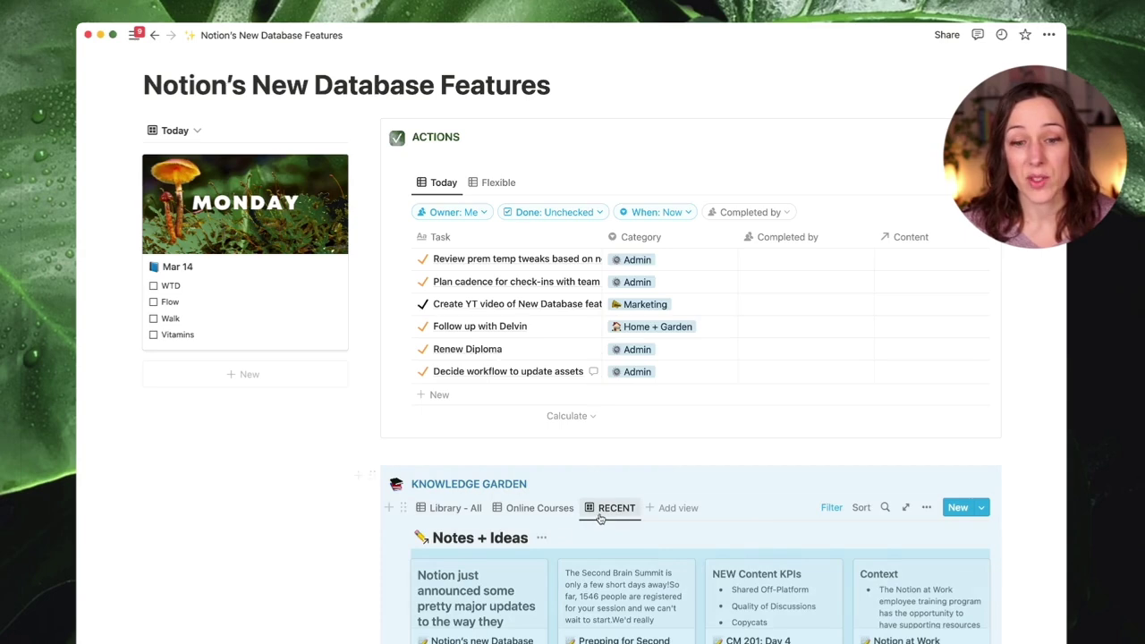
pyautogui.click(600, 519)
pyautogui.click(620, 532)
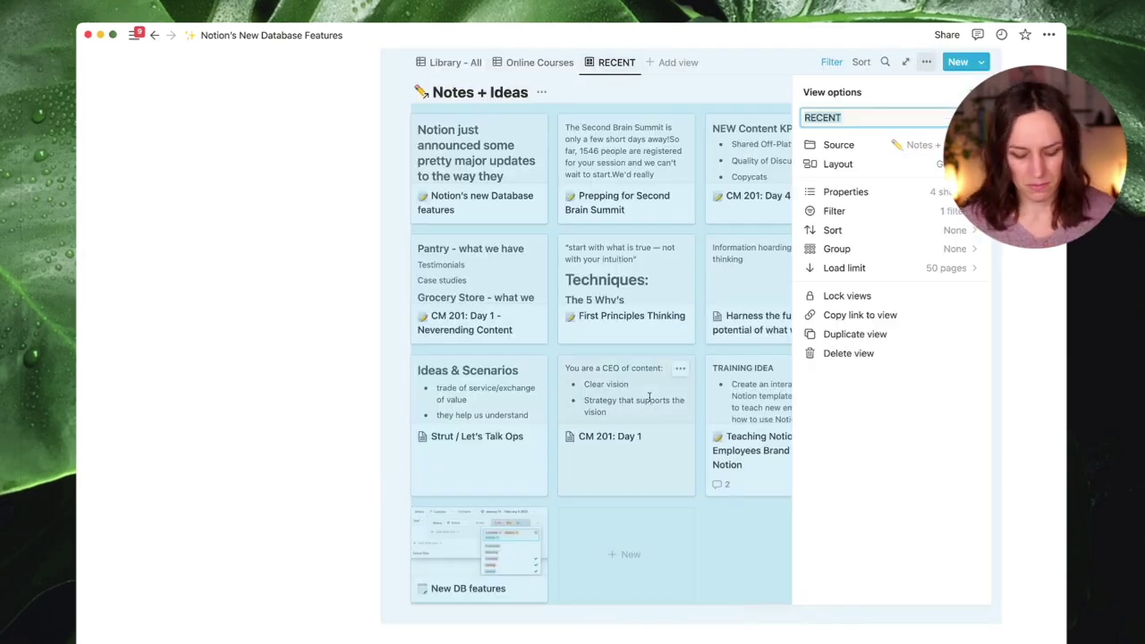
pyautogui.write('Notes + Ideas')
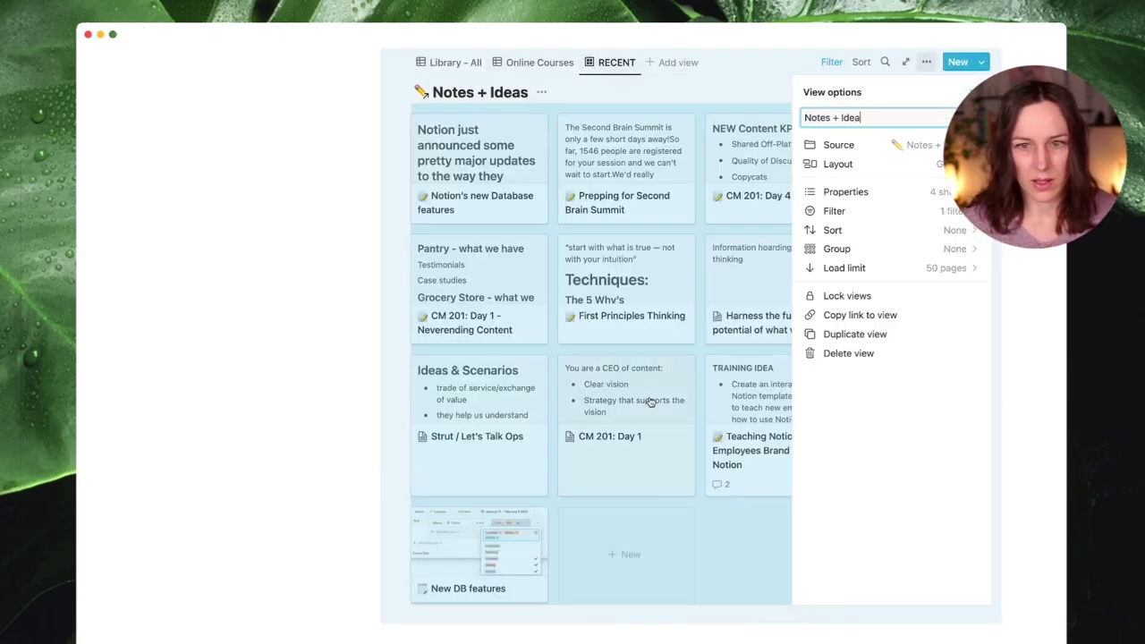
pyautogui.click(330, 332)
pyautogui.scroll(5, 537, 340)
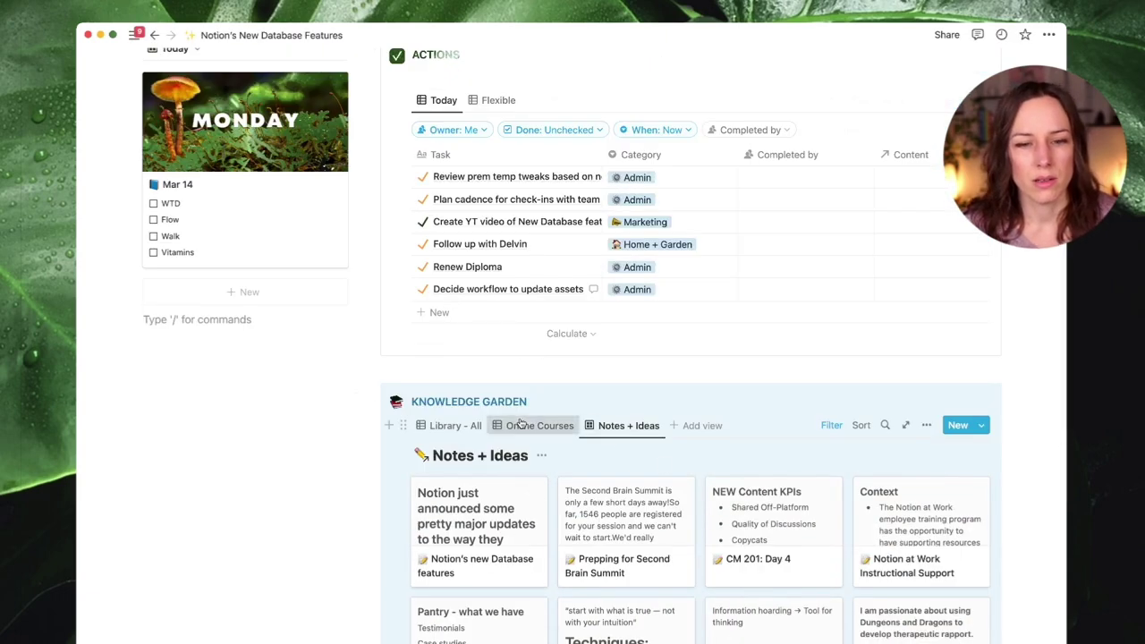
pyautogui.click(463, 428)
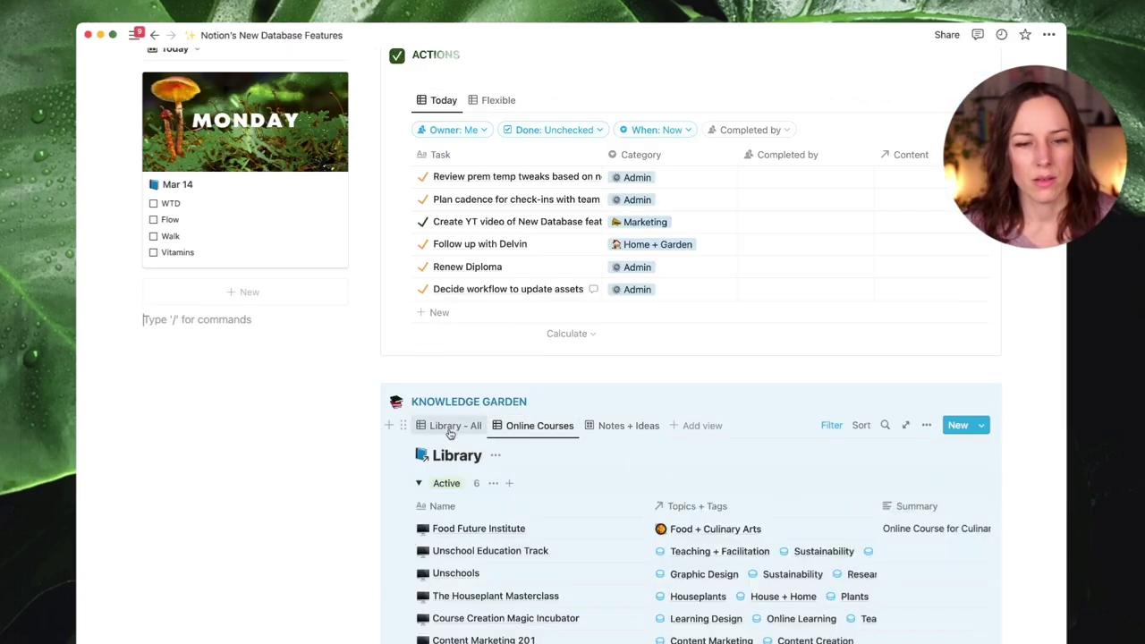
pyautogui.click(613, 426)
pyautogui.scroll(3, 563, 420)
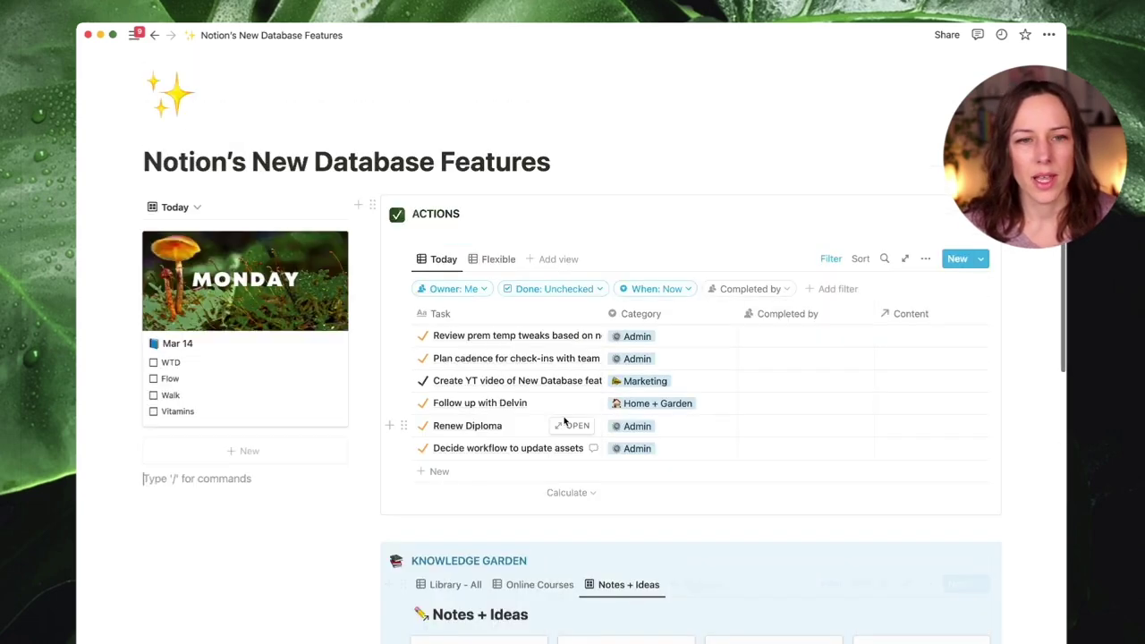
pyautogui.scroll(1, 564, 420)
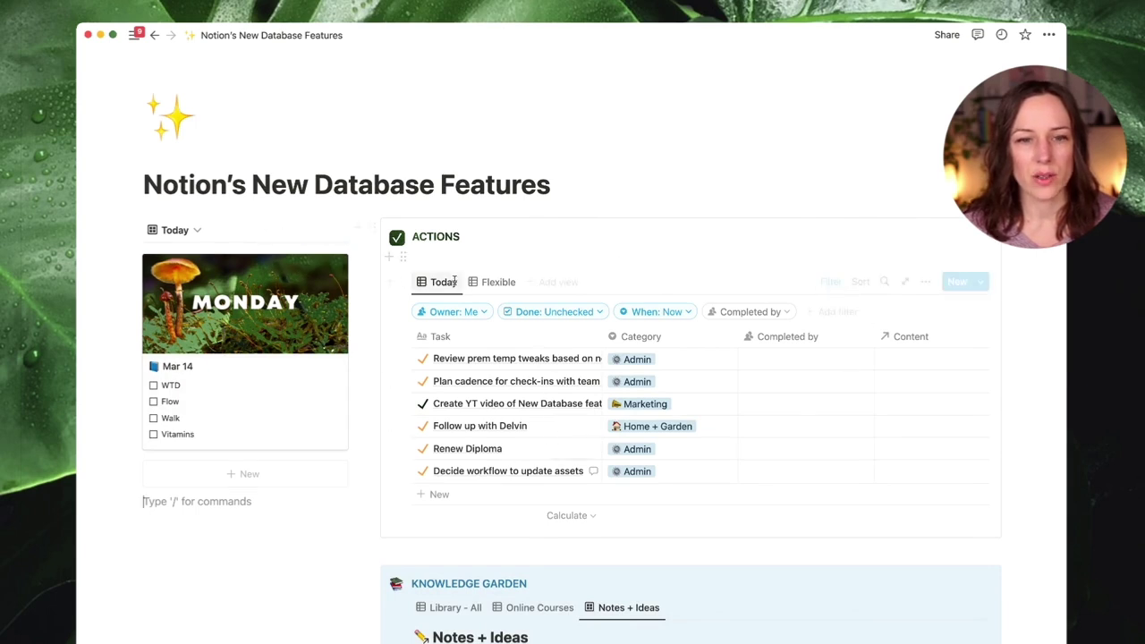
# Step: Add a view to the ACTIONS database from the Projects source, copying All Projects
pyautogui.click(539, 282)
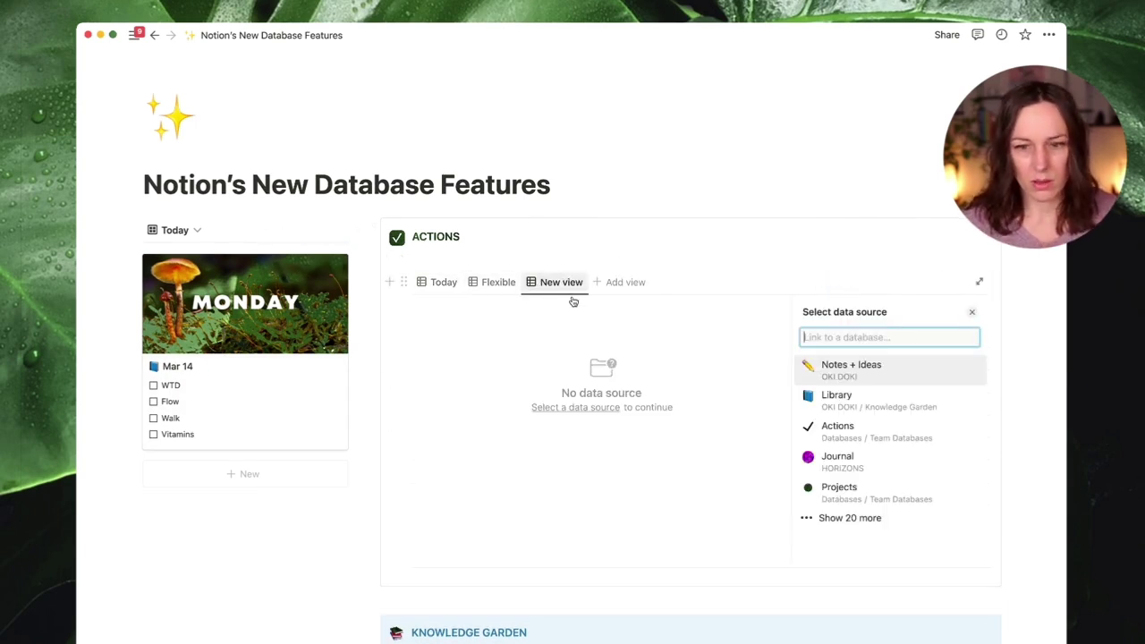
pyautogui.press('Down')
pyautogui.press('Down')
pyautogui.press('Down')
pyautogui.press('Down')
pyautogui.press('Return')
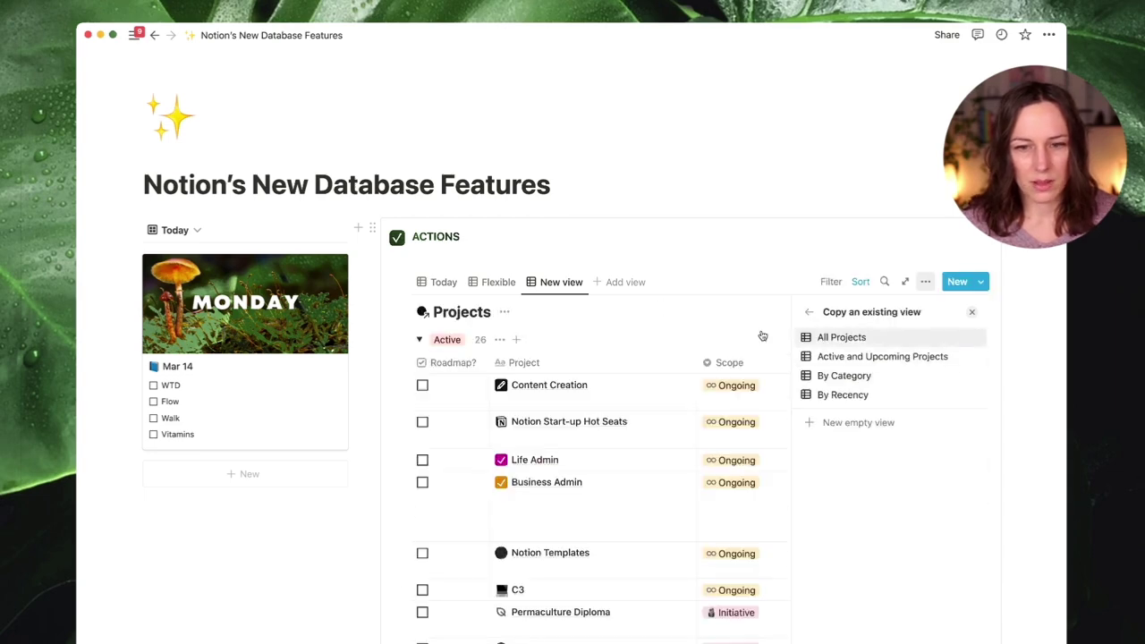
pyautogui.click(834, 342)
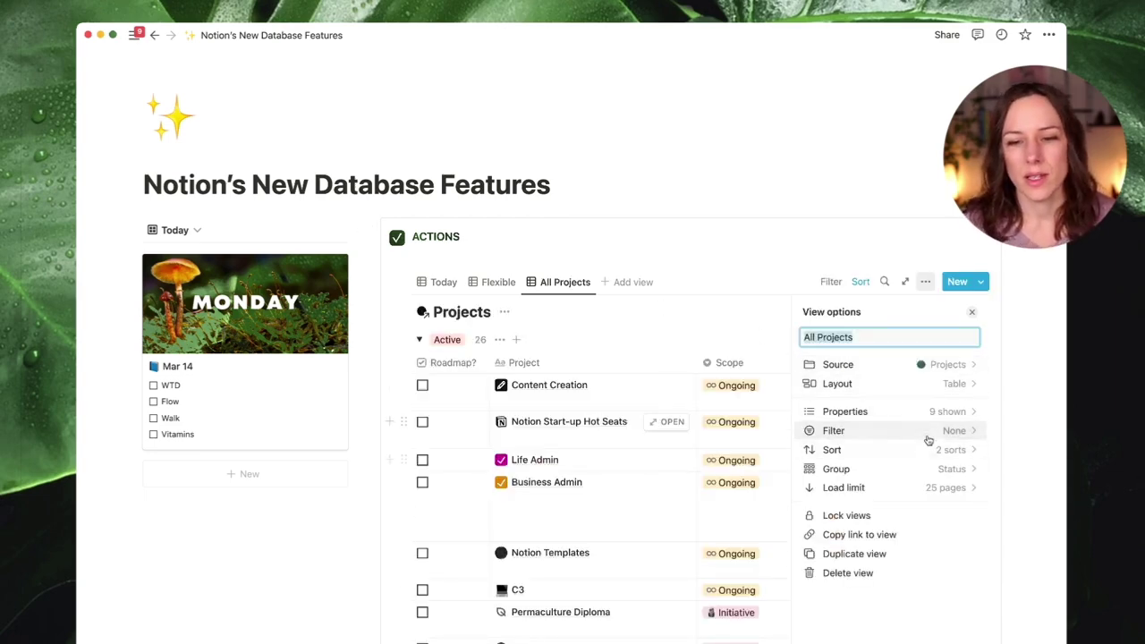
# Step: Filter the All Projects view to Owner: Me and add a Status filter
pyautogui.click(928, 438)
pyautogui.click(884, 402)
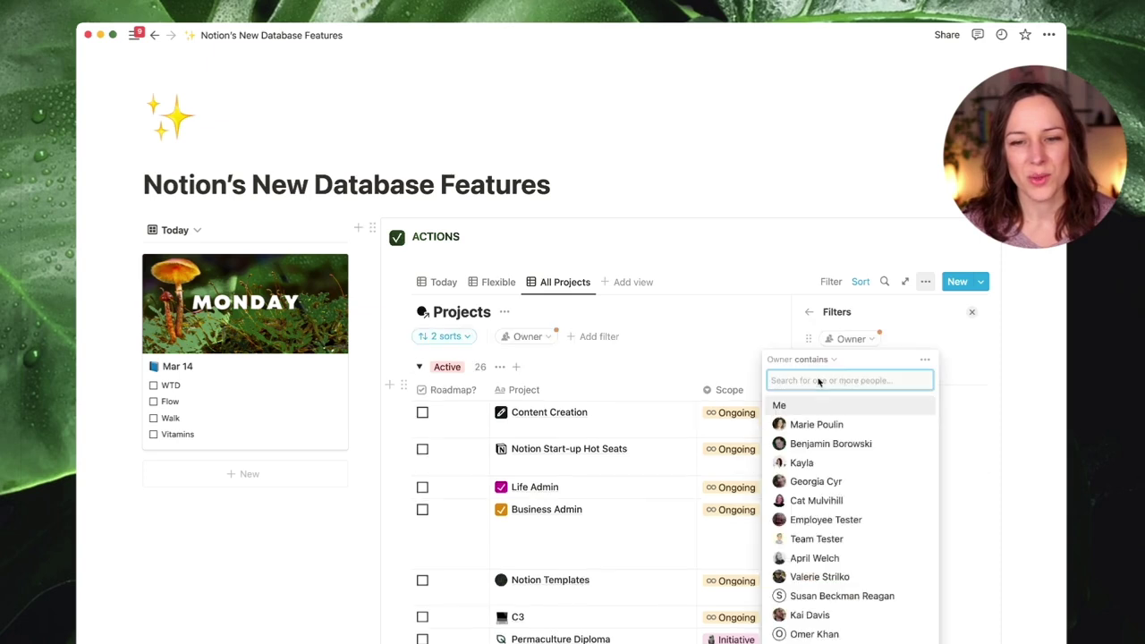
pyautogui.click(805, 405)
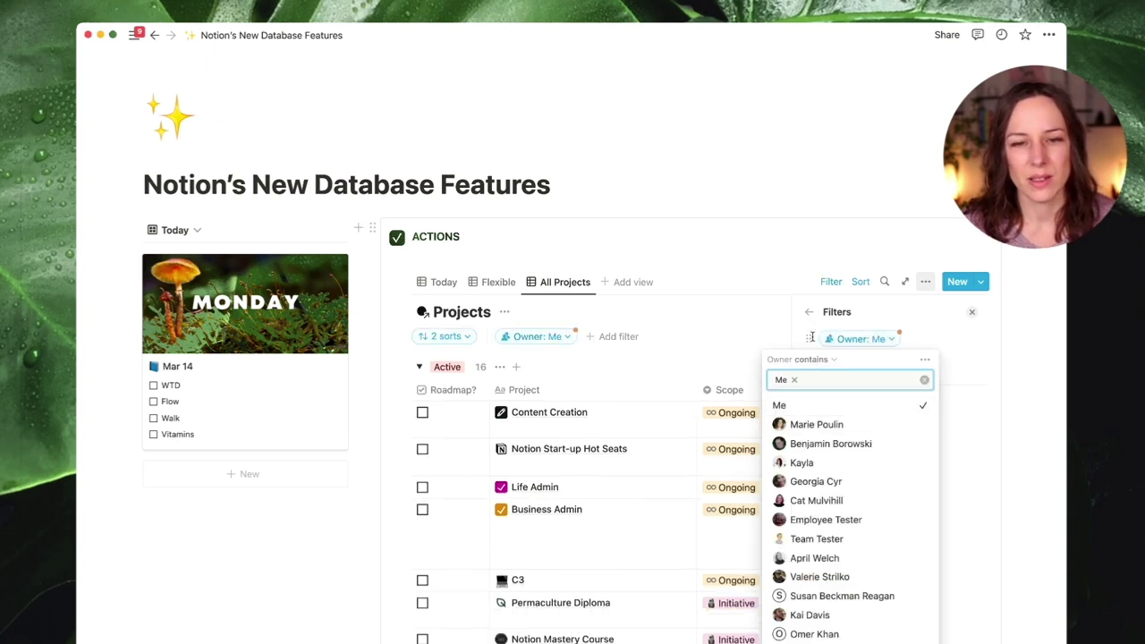
pyautogui.click(626, 337)
pyautogui.click(598, 431)
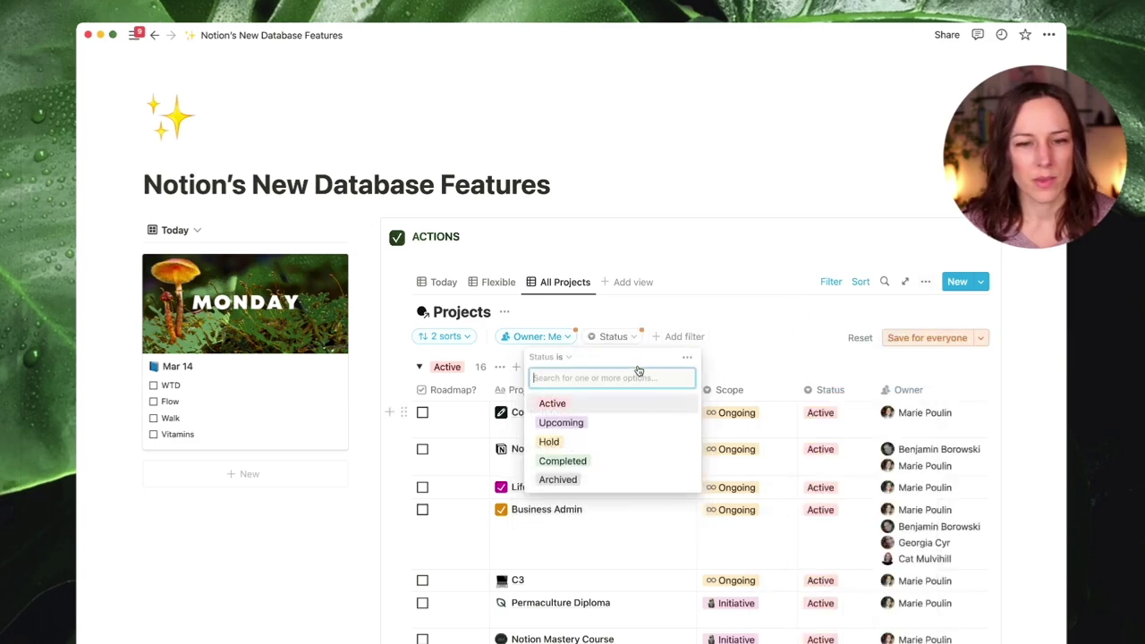
pyautogui.click(633, 336)
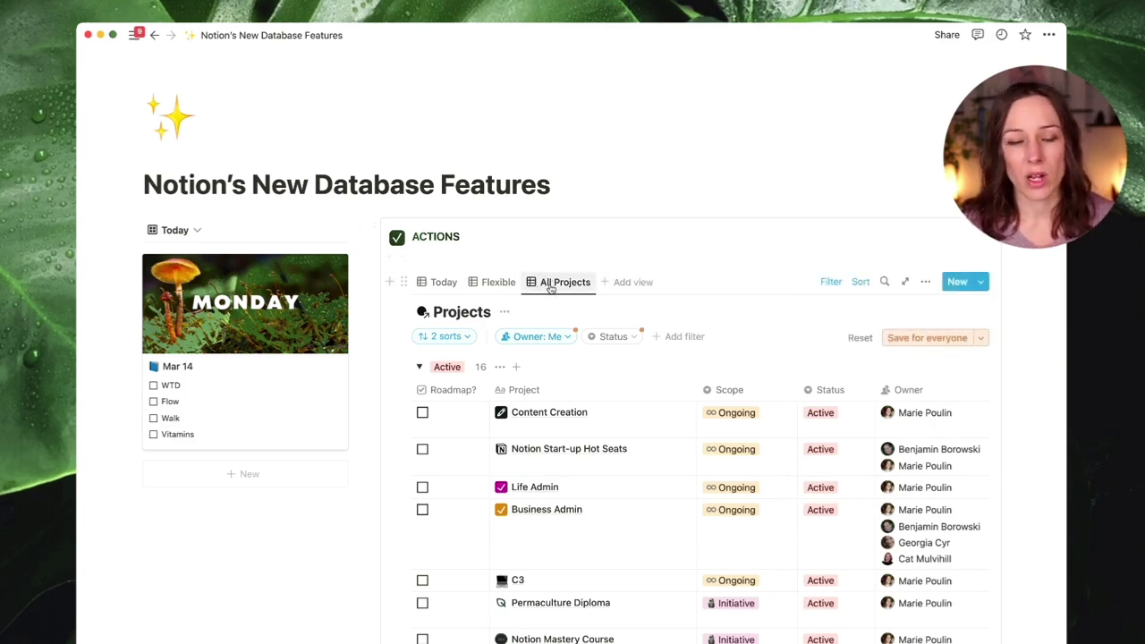
pyautogui.click(504, 311)
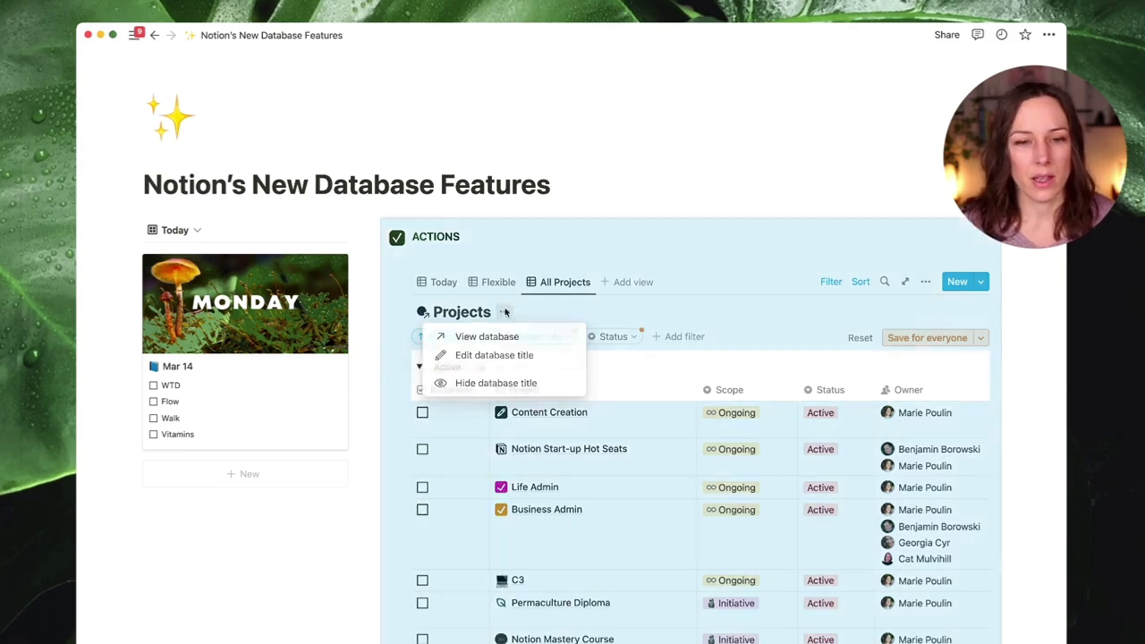
# Step: Hide the Projects database title and rename the Today view to 'Today's Actions'
pyautogui.click(499, 384)
pyautogui.click(443, 283)
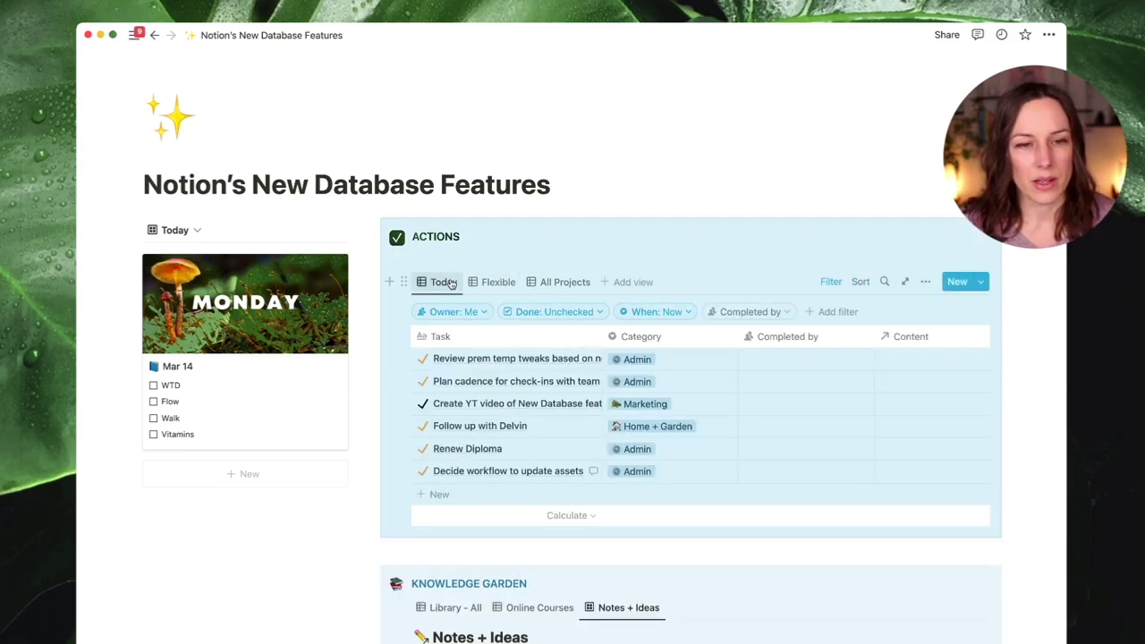
pyautogui.click(443, 283)
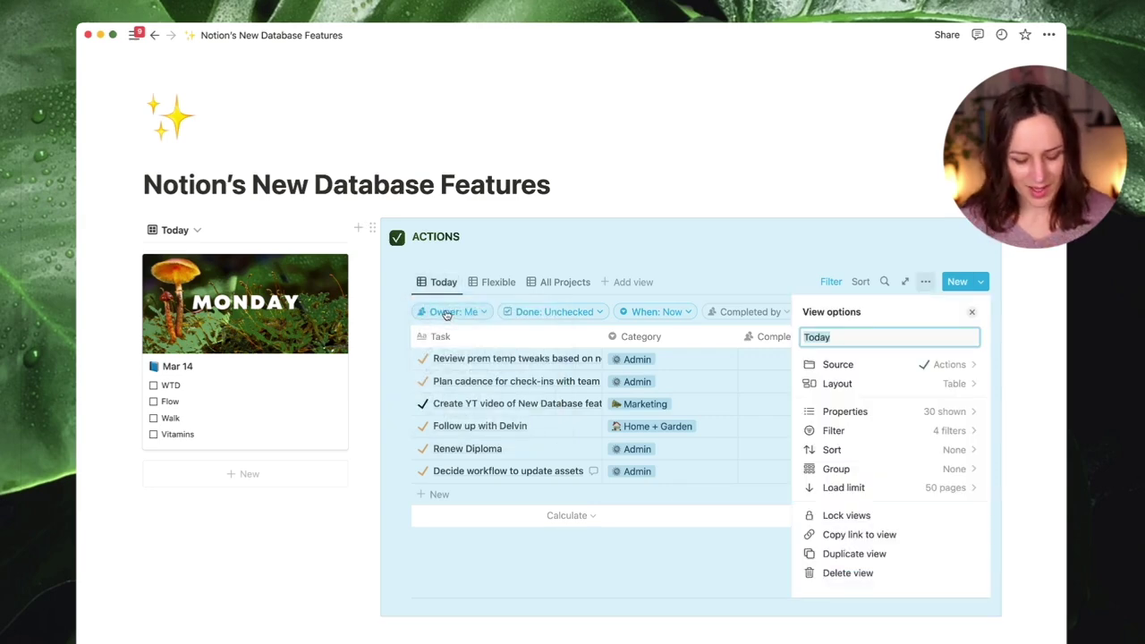
pyautogui.press('Right')
pyautogui.write("'s ")
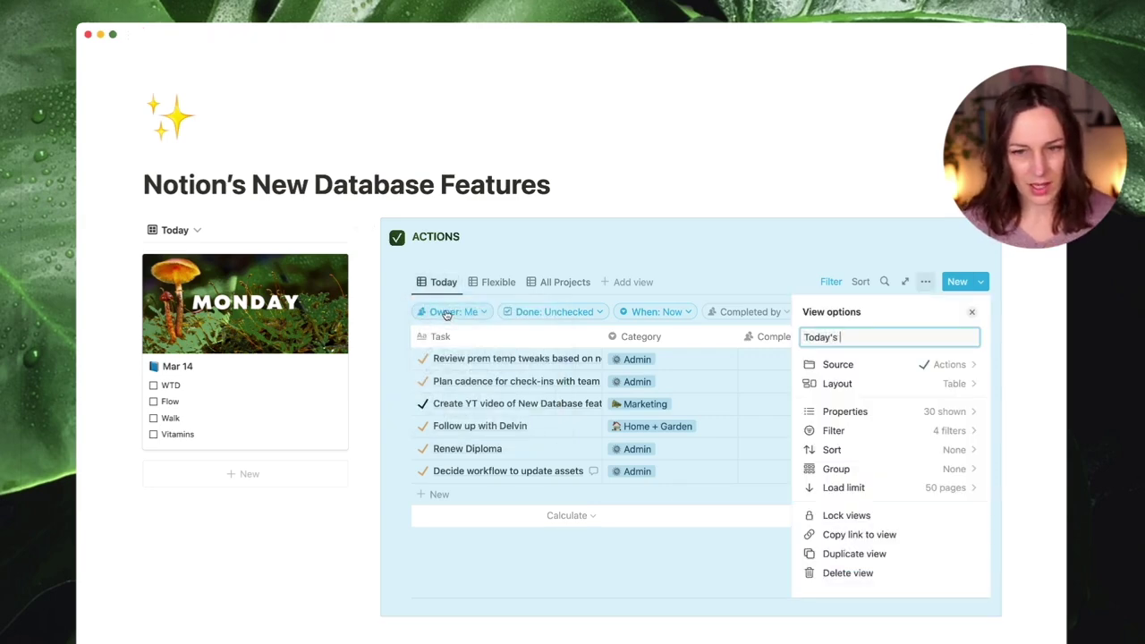
pyautogui.write('TActions')
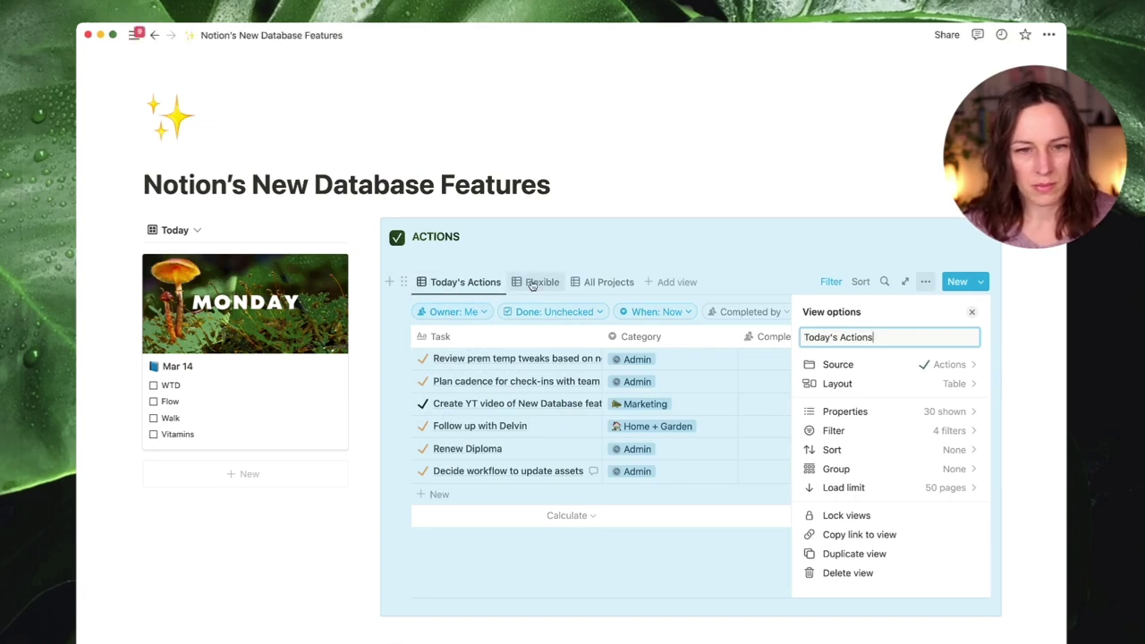
# Step: Cycle the ACTIONS table through Flexible and All Projects, ending on Today's Actions
pyautogui.click(529, 283)
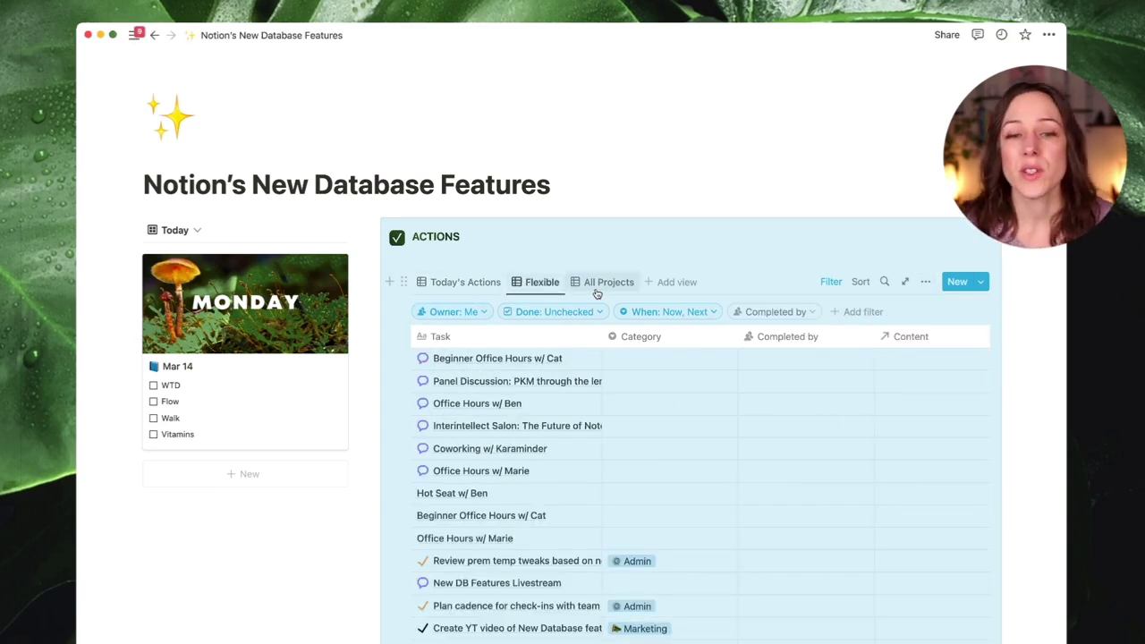
pyautogui.click(601, 285)
pyautogui.click(528, 284)
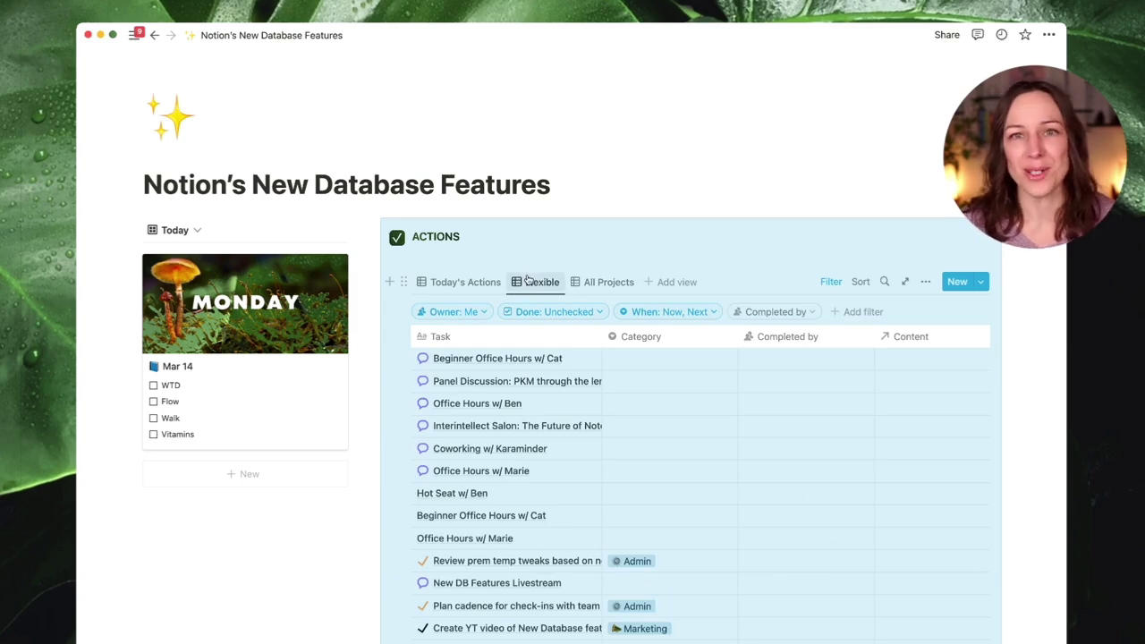
pyautogui.click(488, 282)
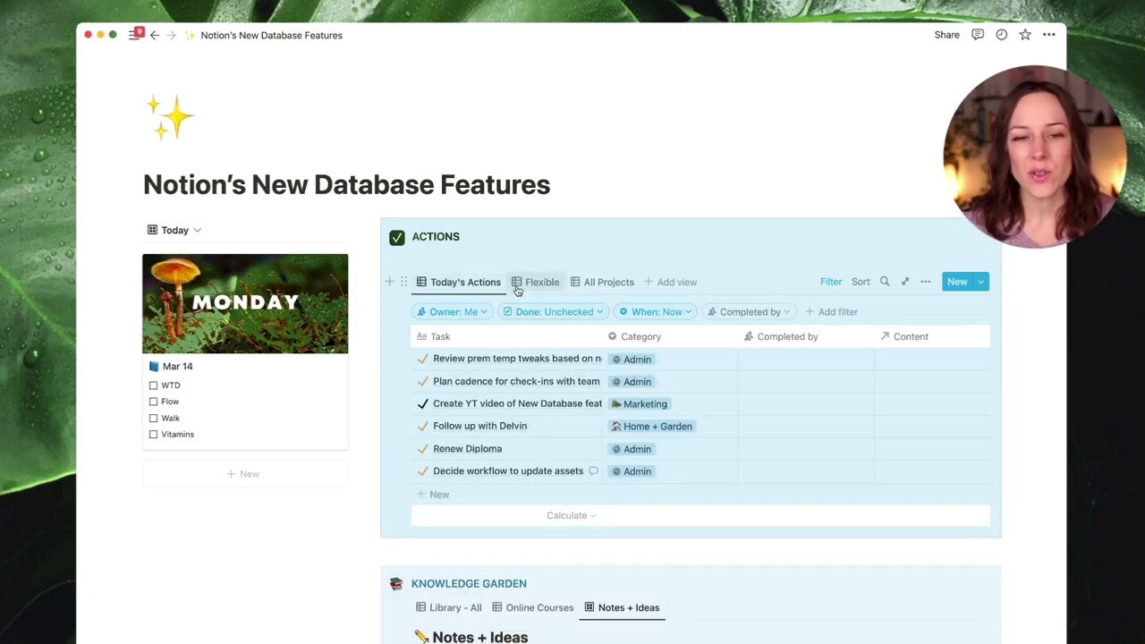
pyautogui.click(544, 257)
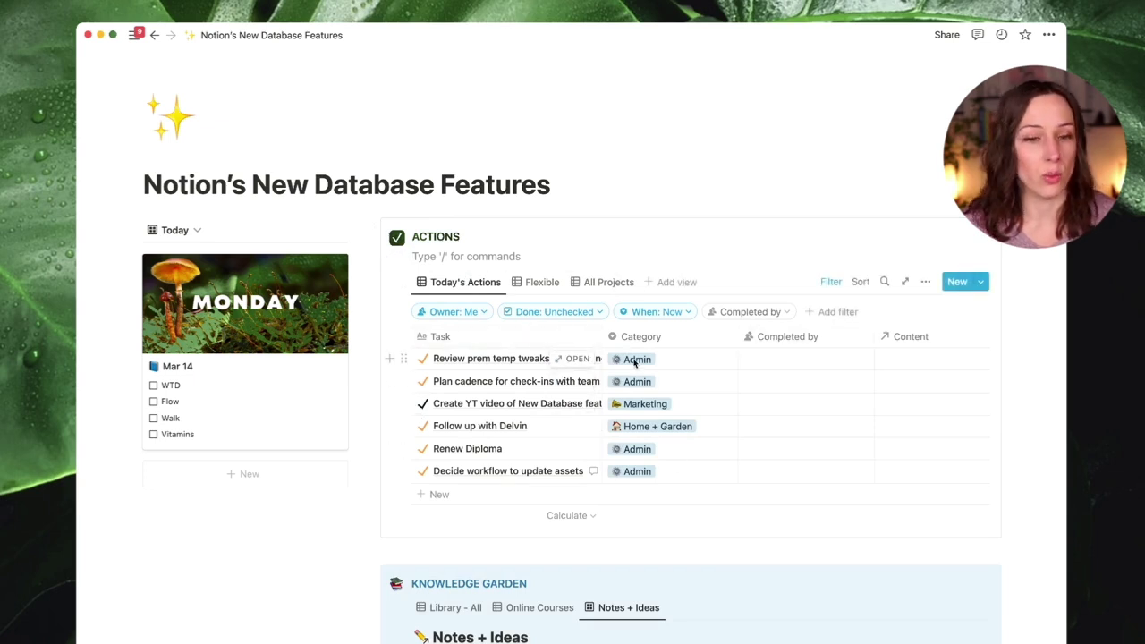
# Step: Retitle the page from 'Notion's New Database Features' to 'Today'
pyautogui.tripleClick(463, 184)
pyautogui.write('Todays')
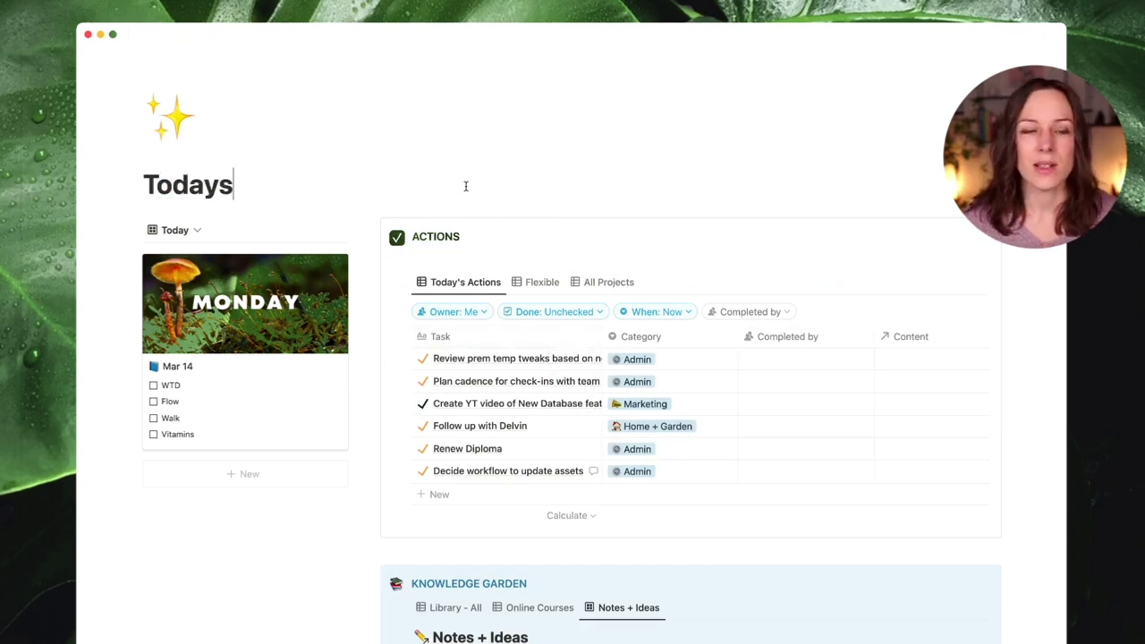
pyautogui.press('BackSpace')
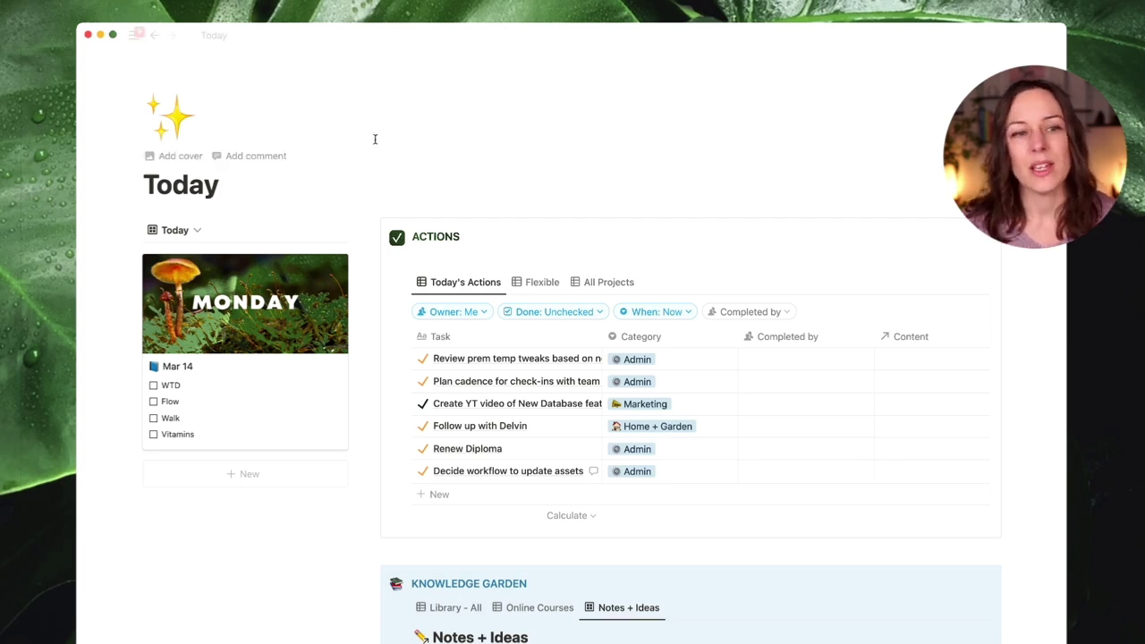
pyautogui.press('Return')
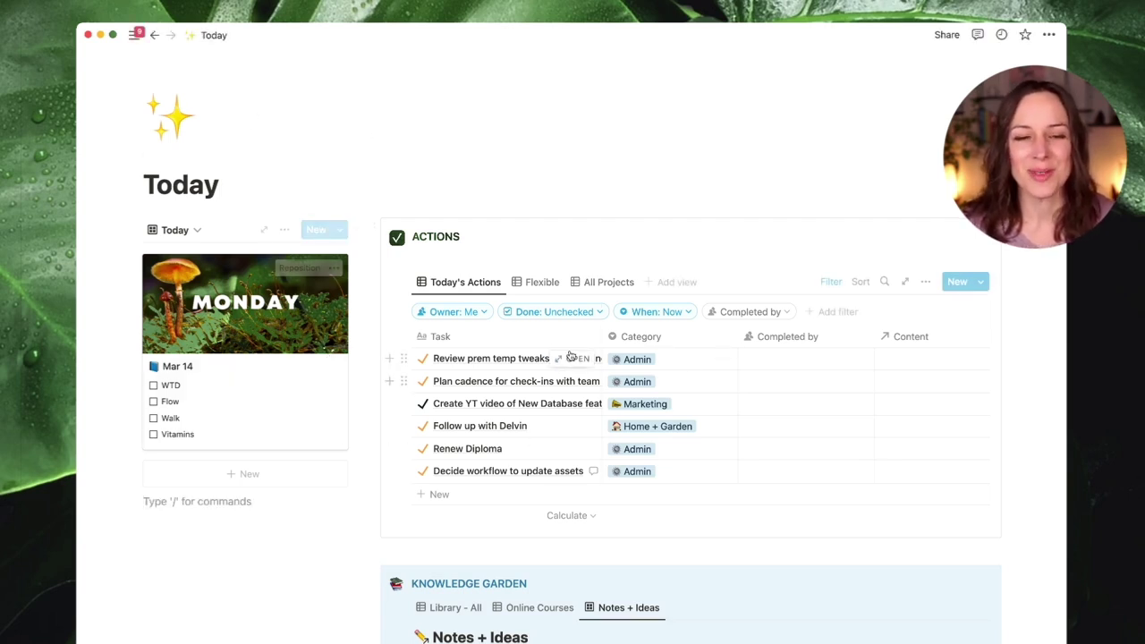
pyautogui.scroll(-1, 626, 492)
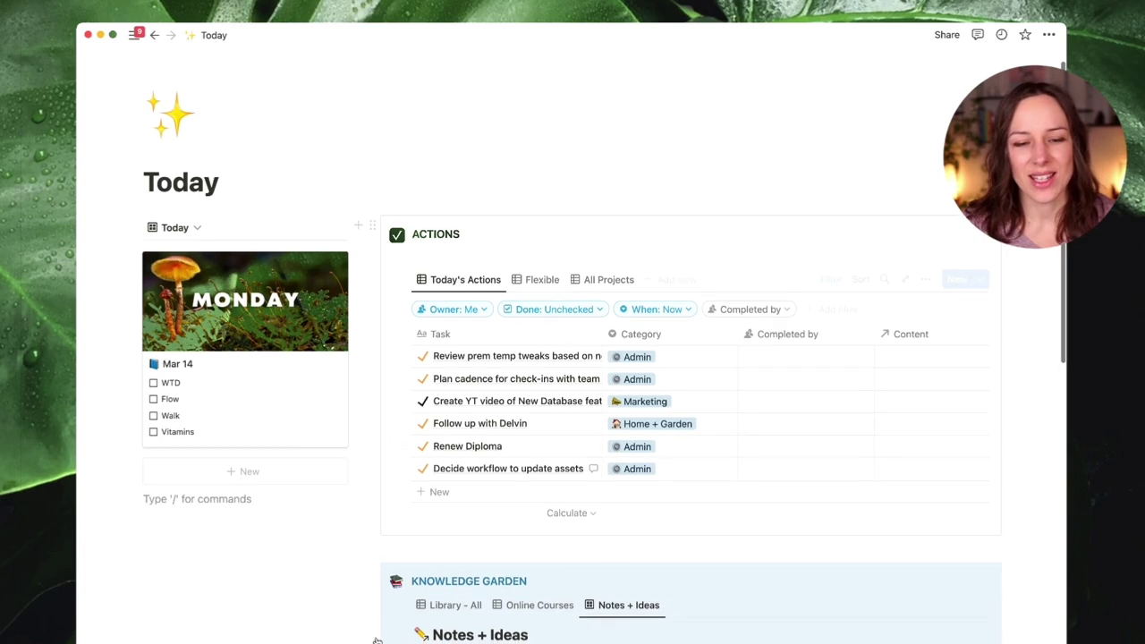
# Step: Show the Library - All view in Knowledge Garden, dismissing the filter list without adding a filter
pyautogui.click(456, 606)
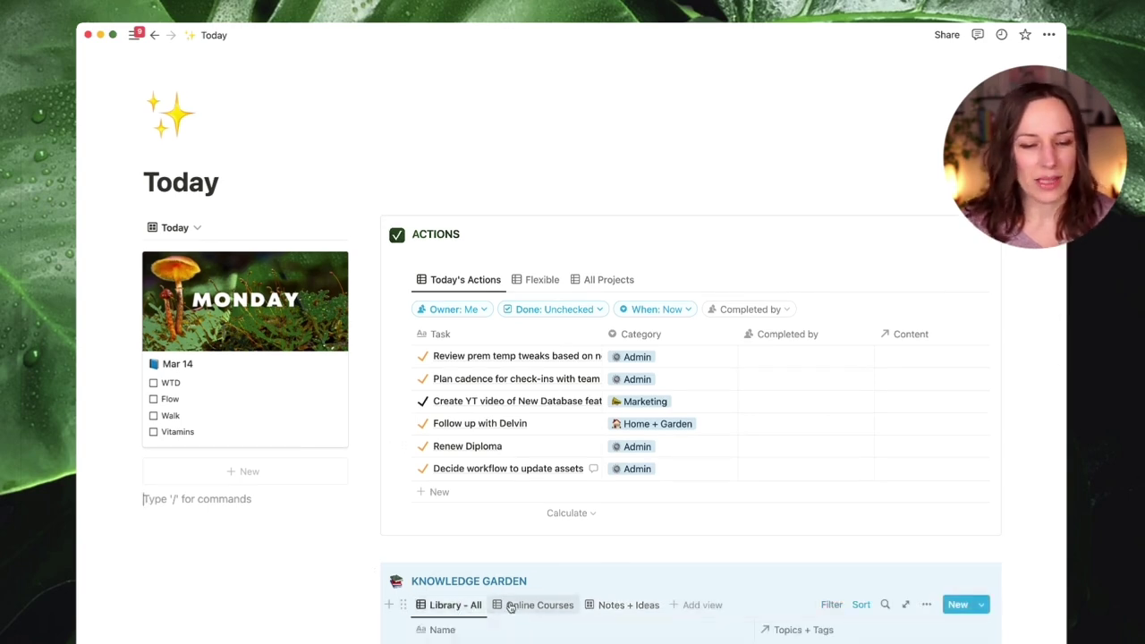
pyautogui.click(833, 605)
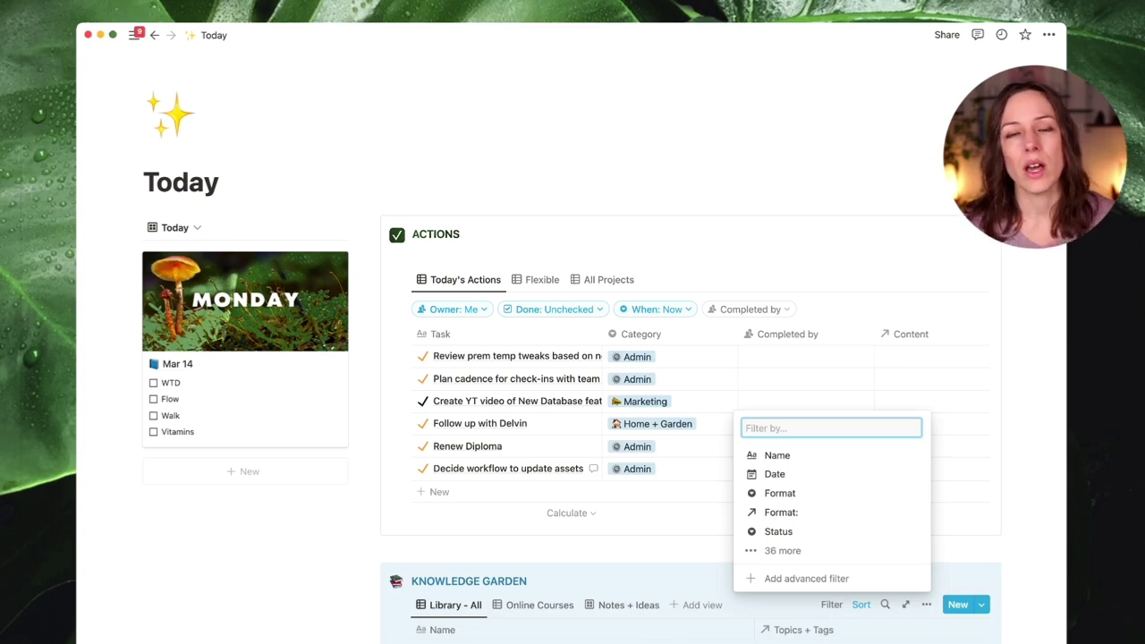
pyautogui.click(179, 498)
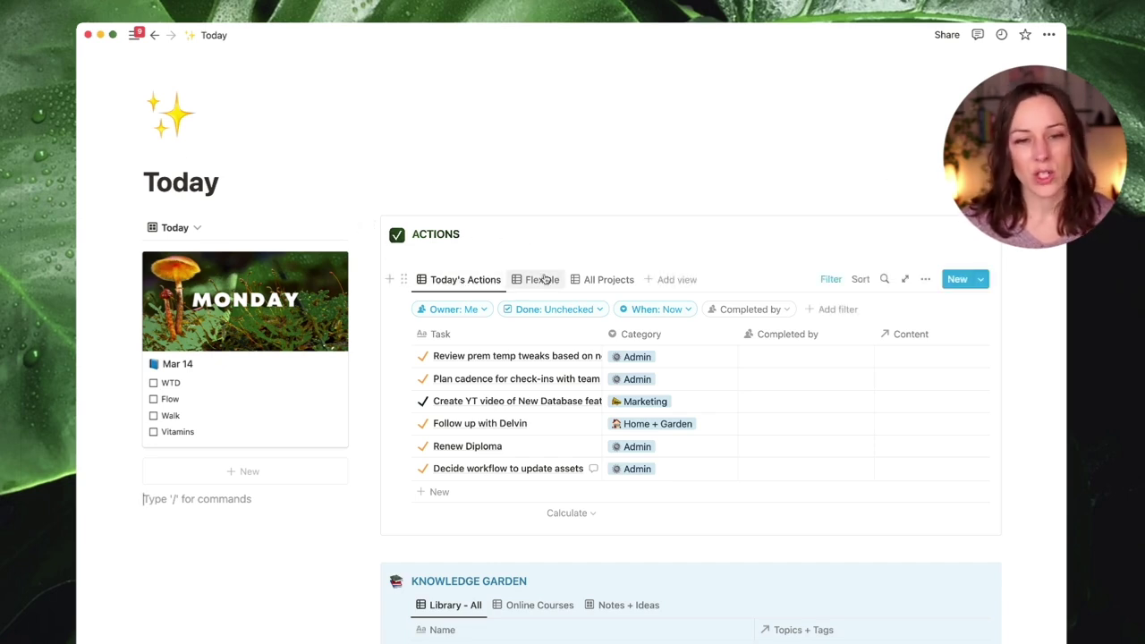
# Step: Add a Documentation database view to Knowledge Garden and rename it 'Docs'
pyautogui.scroll(-1, 574, 288)
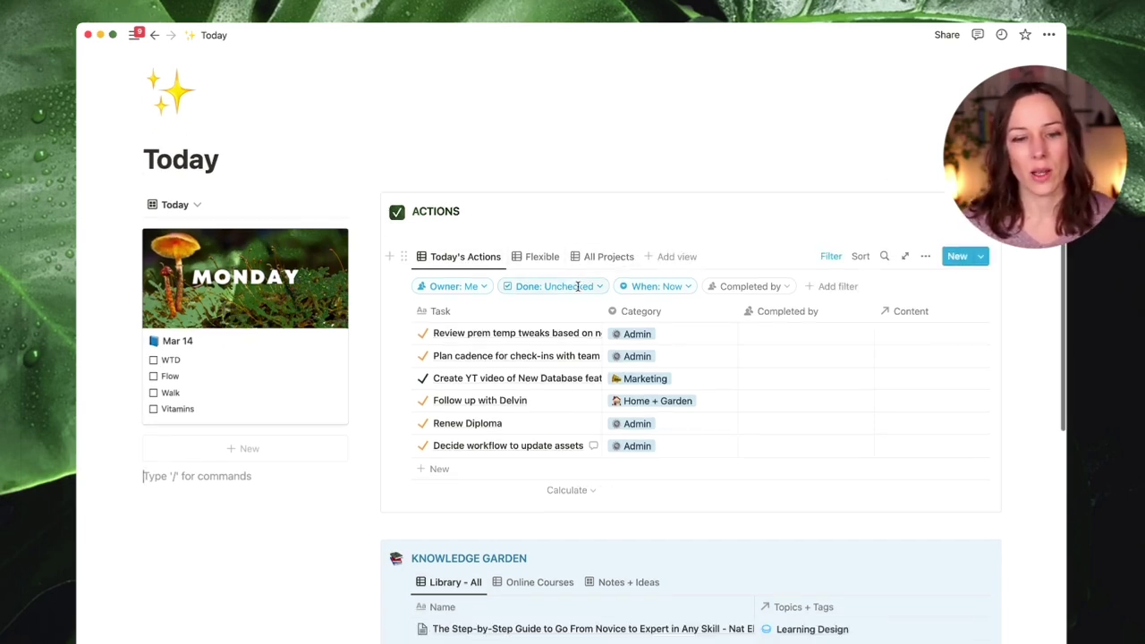
pyautogui.click(684, 582)
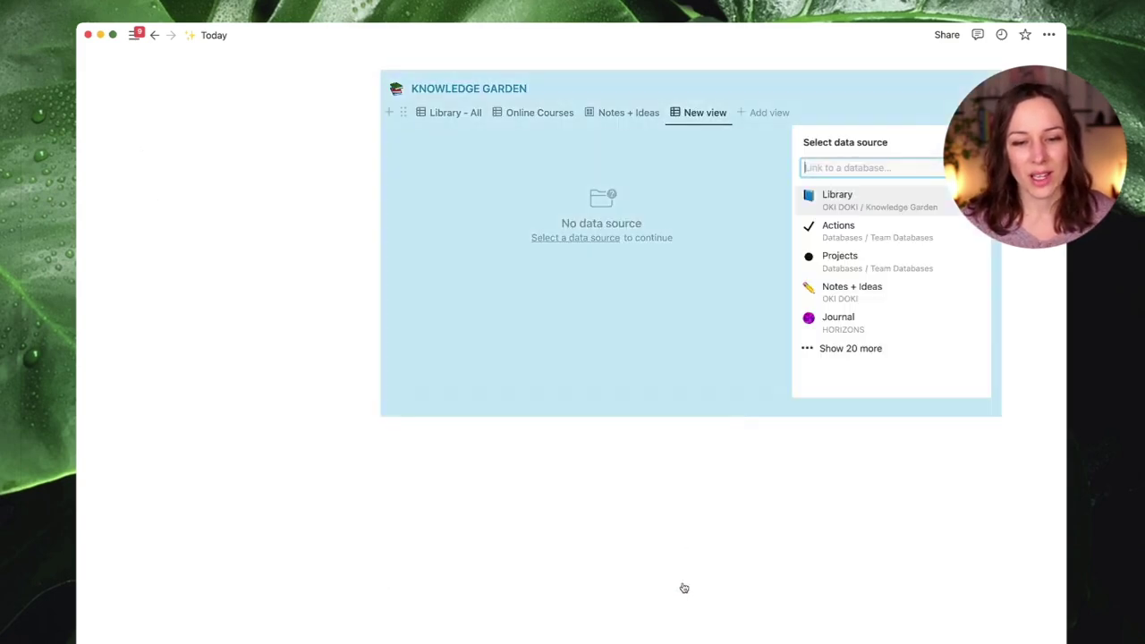
pyautogui.write('Docume')
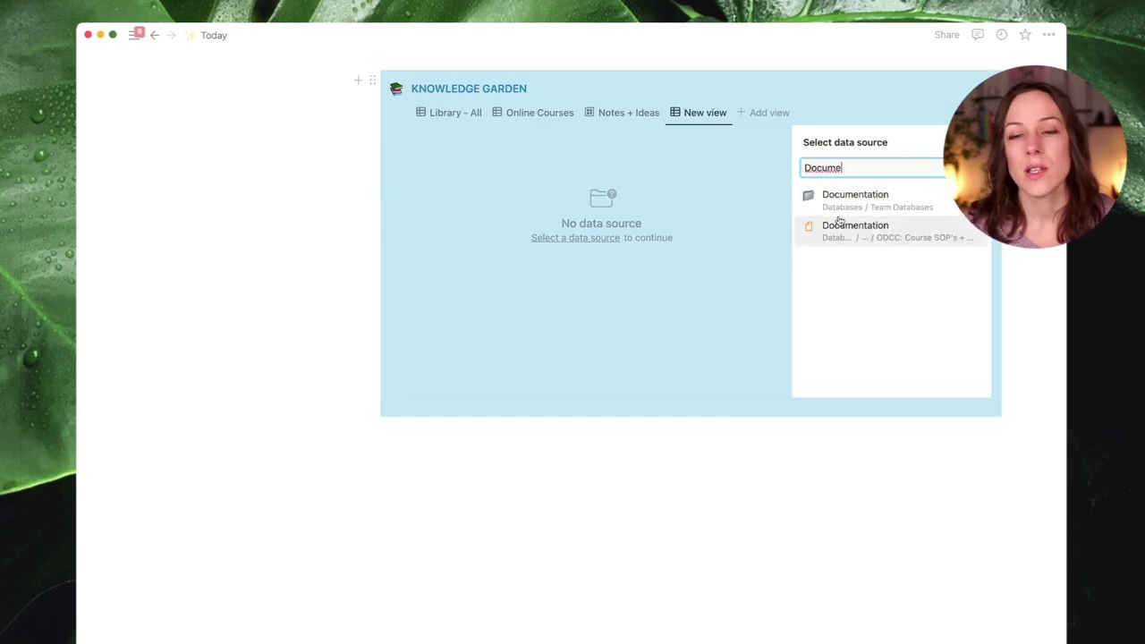
pyautogui.click(852, 208)
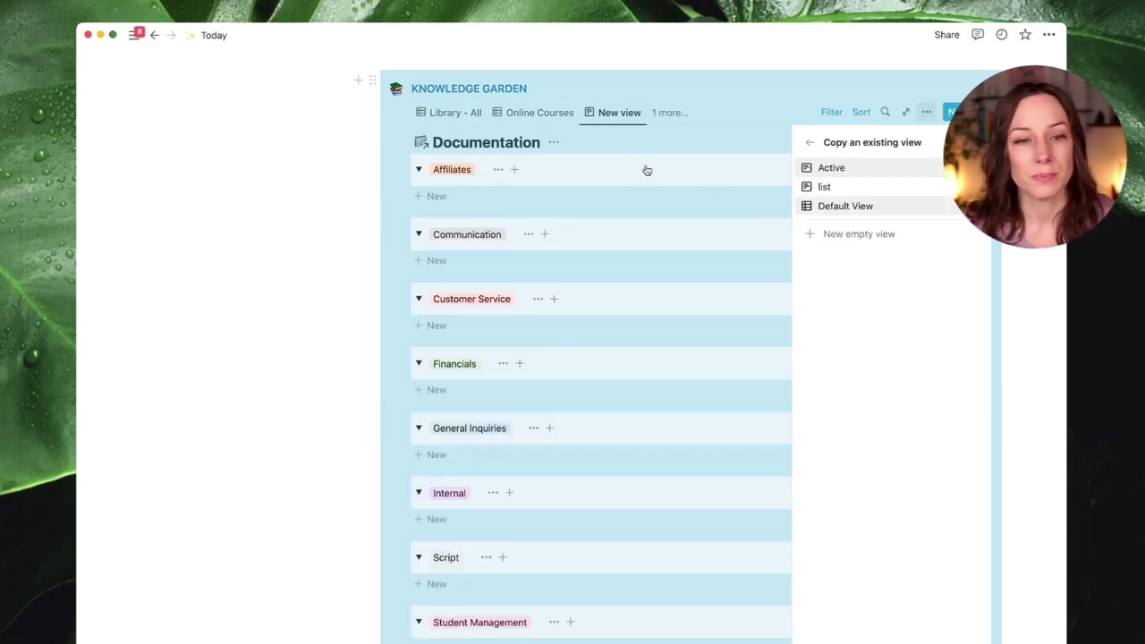
pyautogui.click(611, 122)
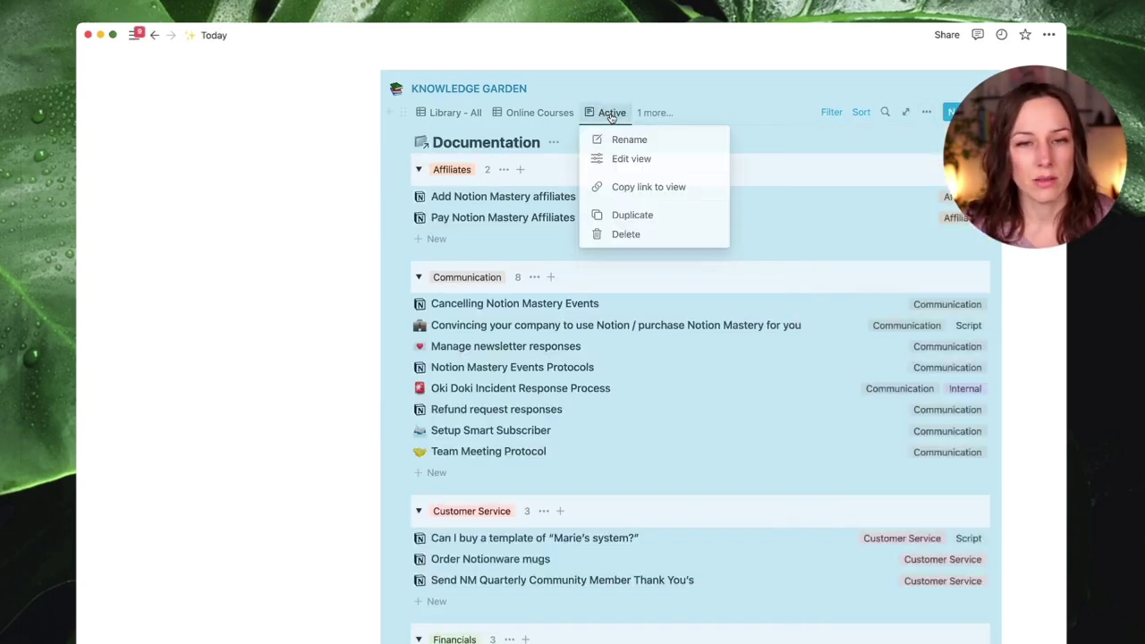
pyautogui.click(614, 140)
pyautogui.write('Docs')
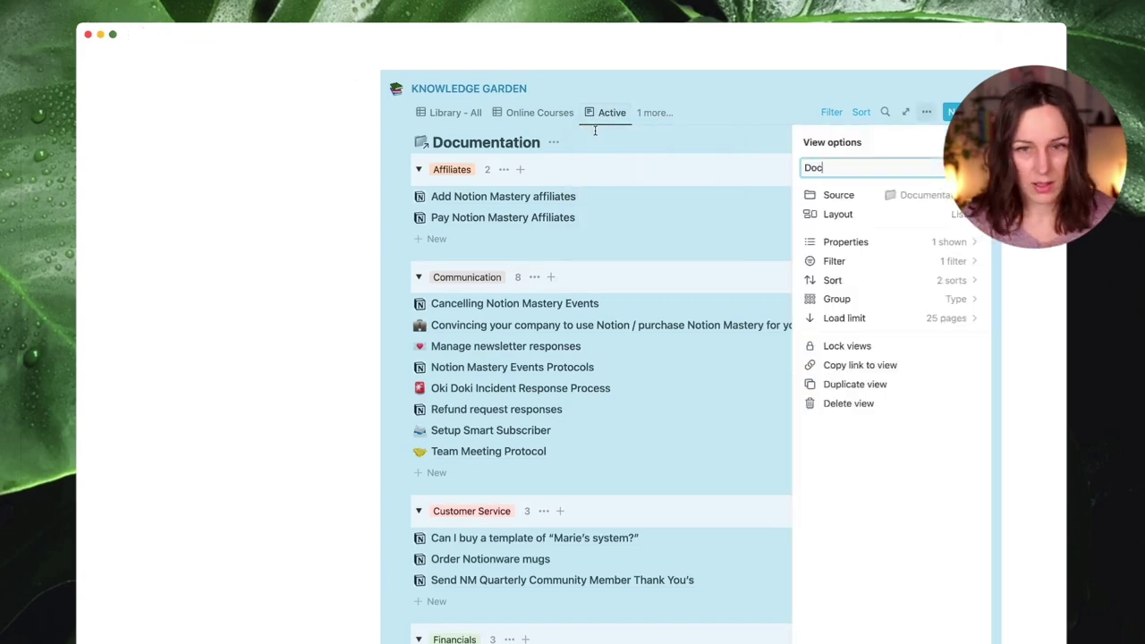
pyautogui.click(291, 153)
pyautogui.scroll(5, 451, 211)
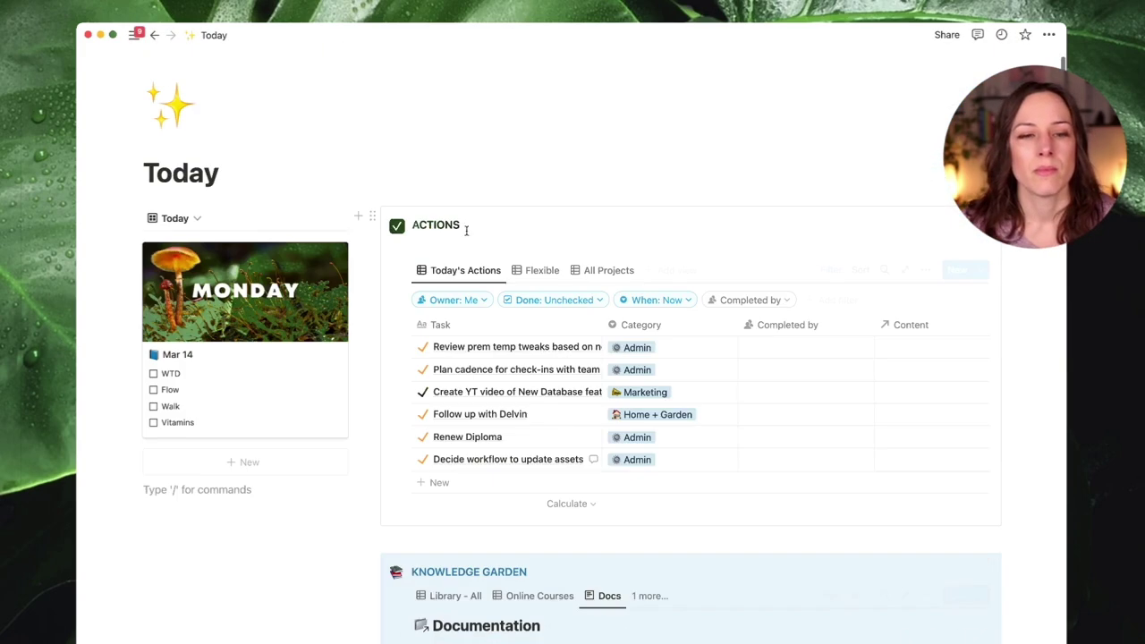
# Step: Cycle Knowledge Garden through Library - All and Online Courses to Notes + Ideas, reviewing its view list
pyautogui.click(449, 595)
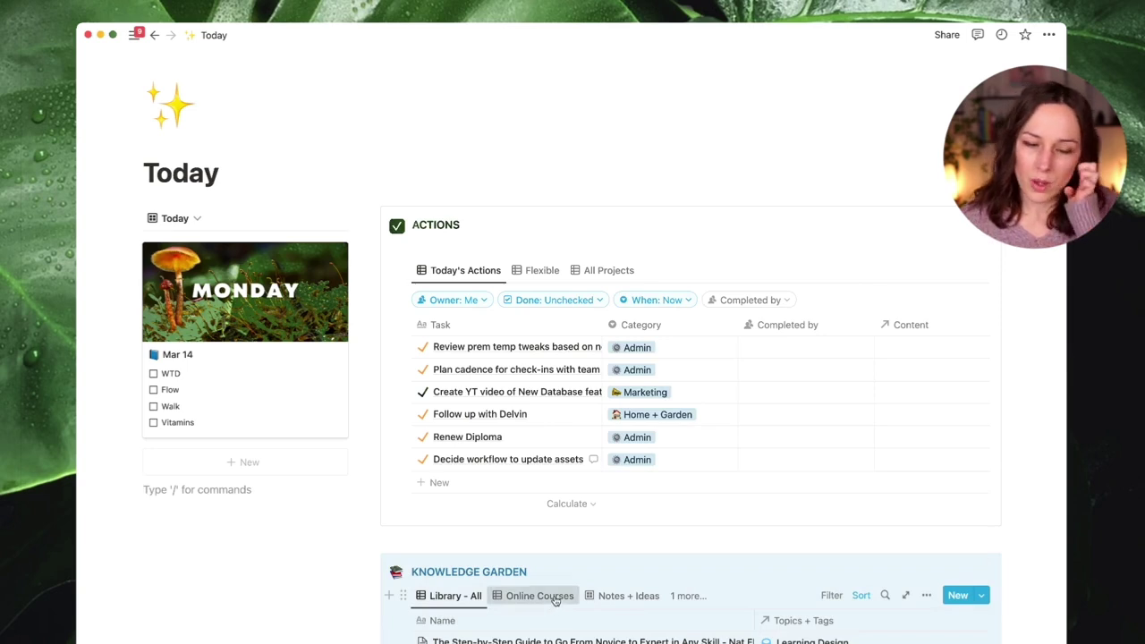
pyautogui.click(543, 596)
pyautogui.click(626, 596)
pyautogui.click(686, 593)
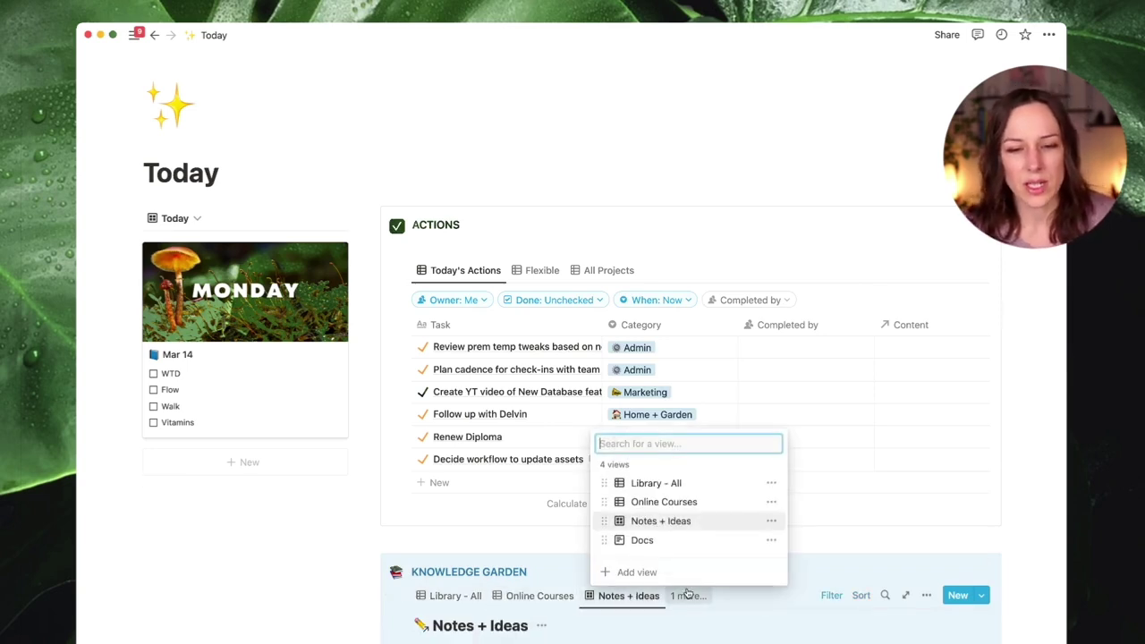
pyautogui.click(655, 595)
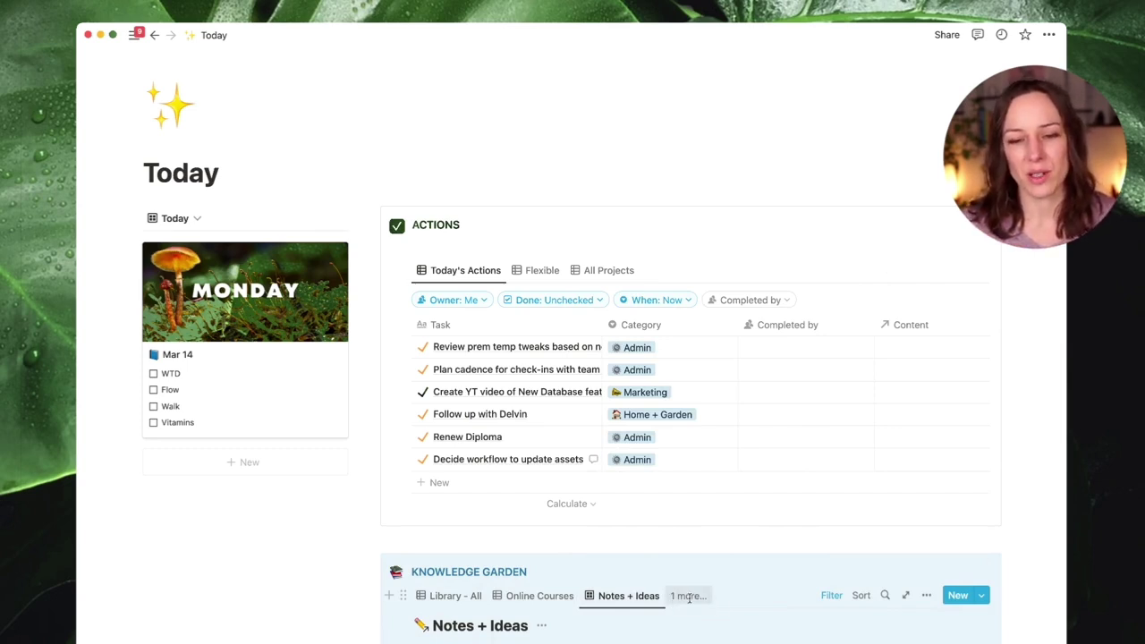
pyautogui.click(687, 596)
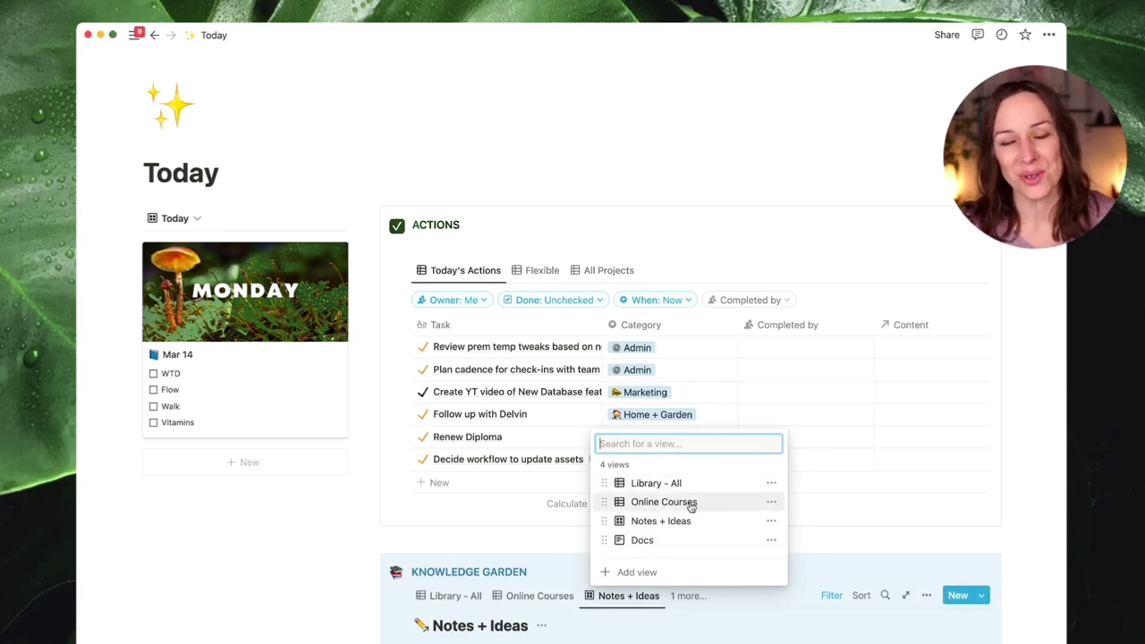
pyautogui.click(321, 634)
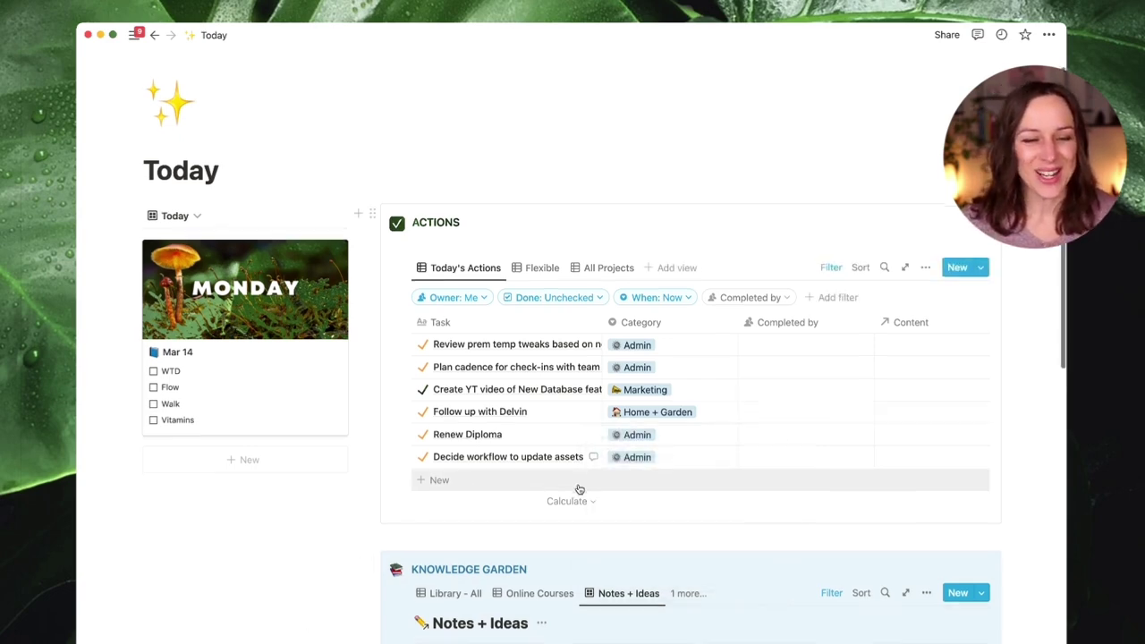
pyautogui.scroll(-2, 582, 490)
# Step: Add an empty line under KNOWLEDGE GARDEN, review the ACTIONS views, then show Online Courses
pyautogui.press('Return')
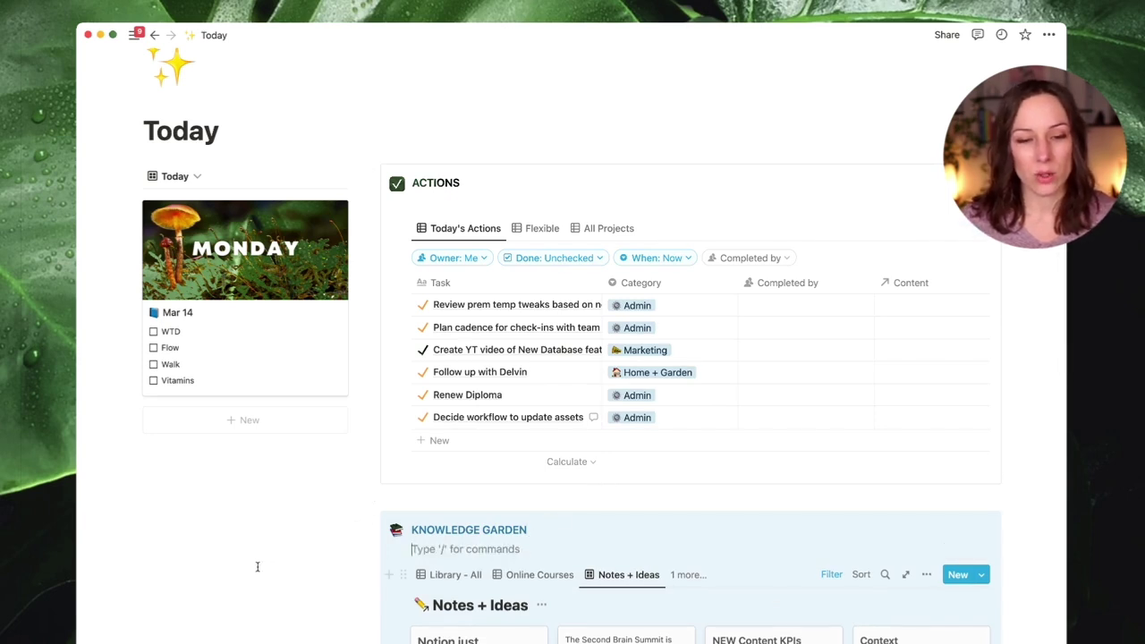
pyautogui.click(256, 567)
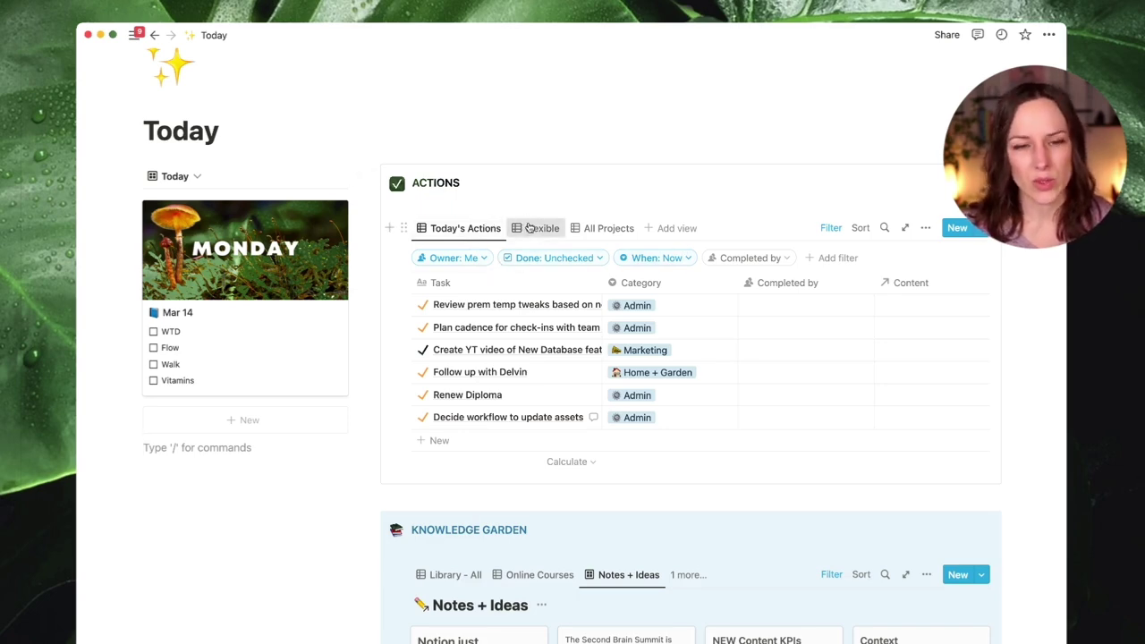
pyautogui.click(542, 228)
pyautogui.click(464, 228)
pyautogui.click(925, 228)
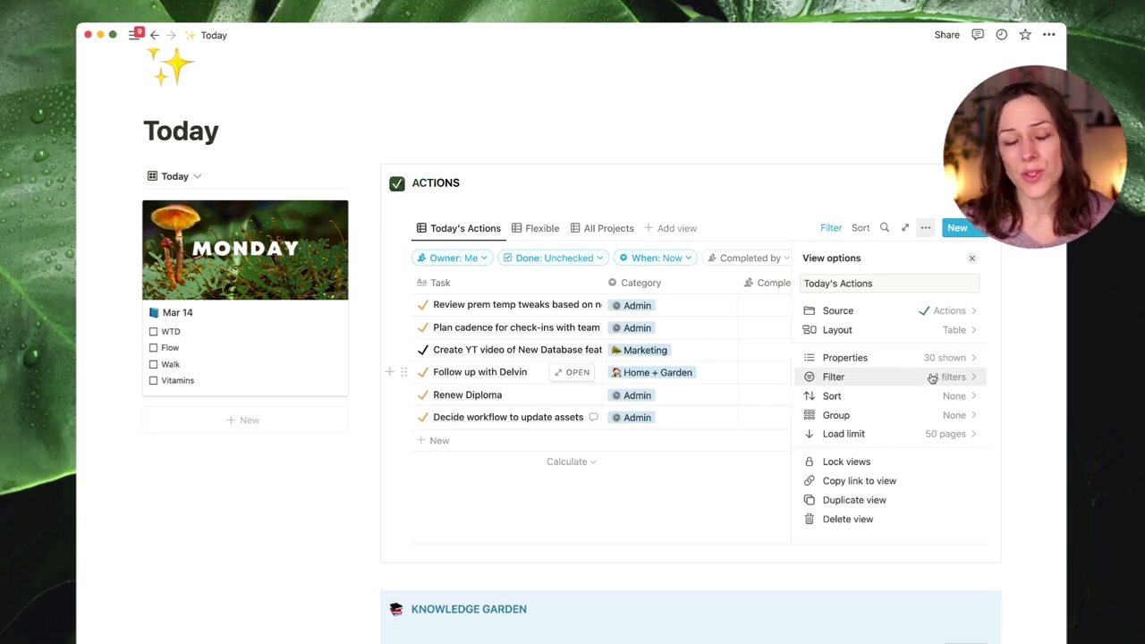
pyautogui.click(656, 213)
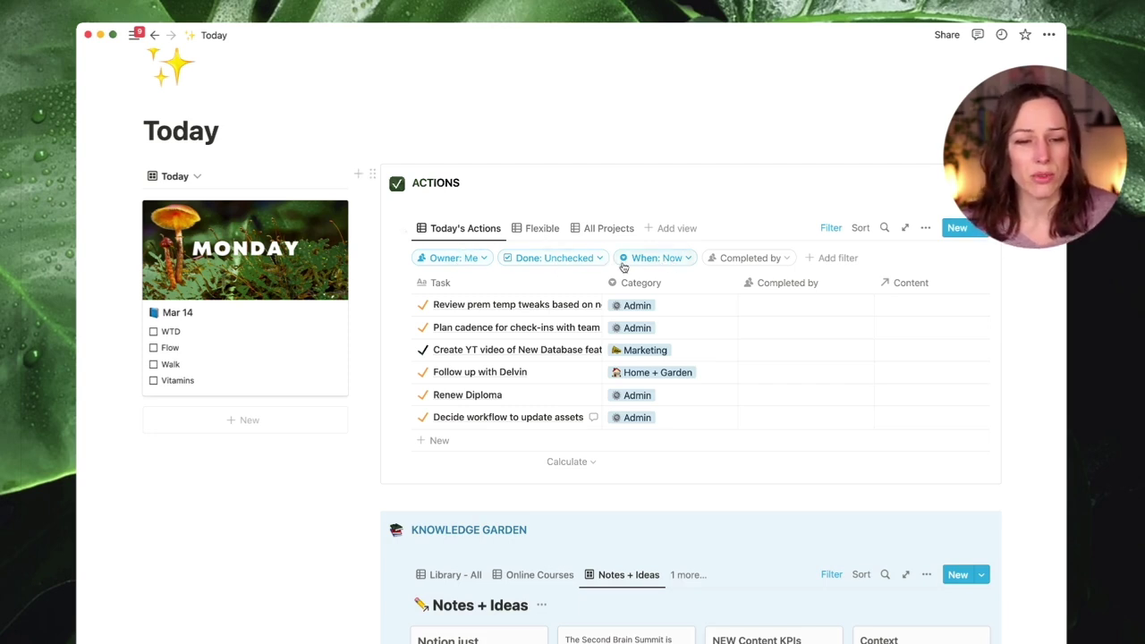
pyautogui.click(541, 577)
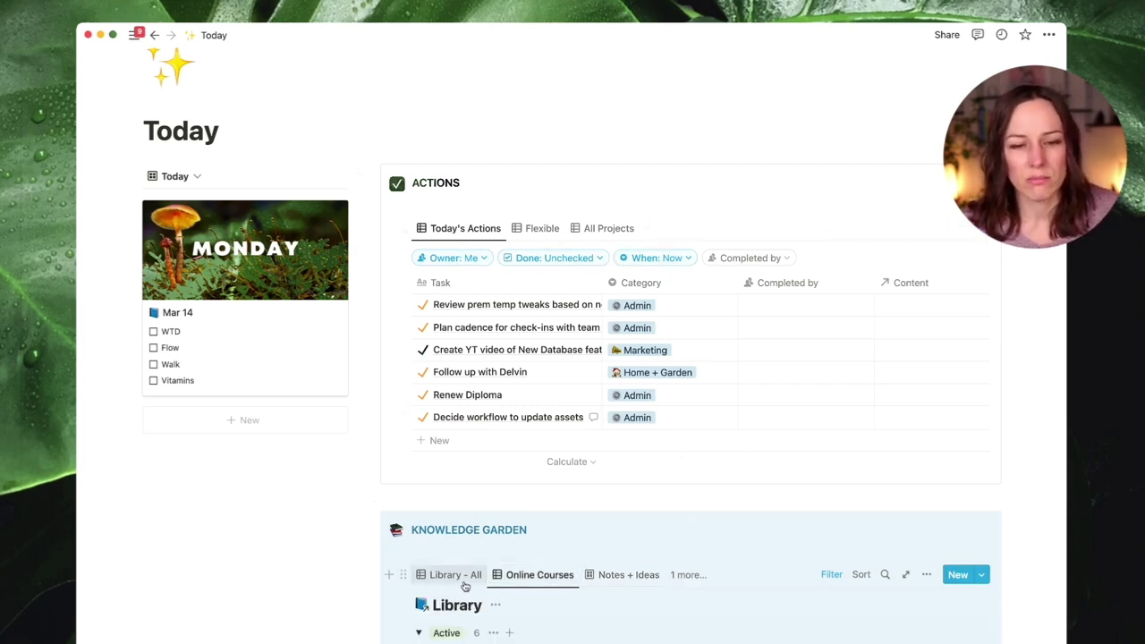